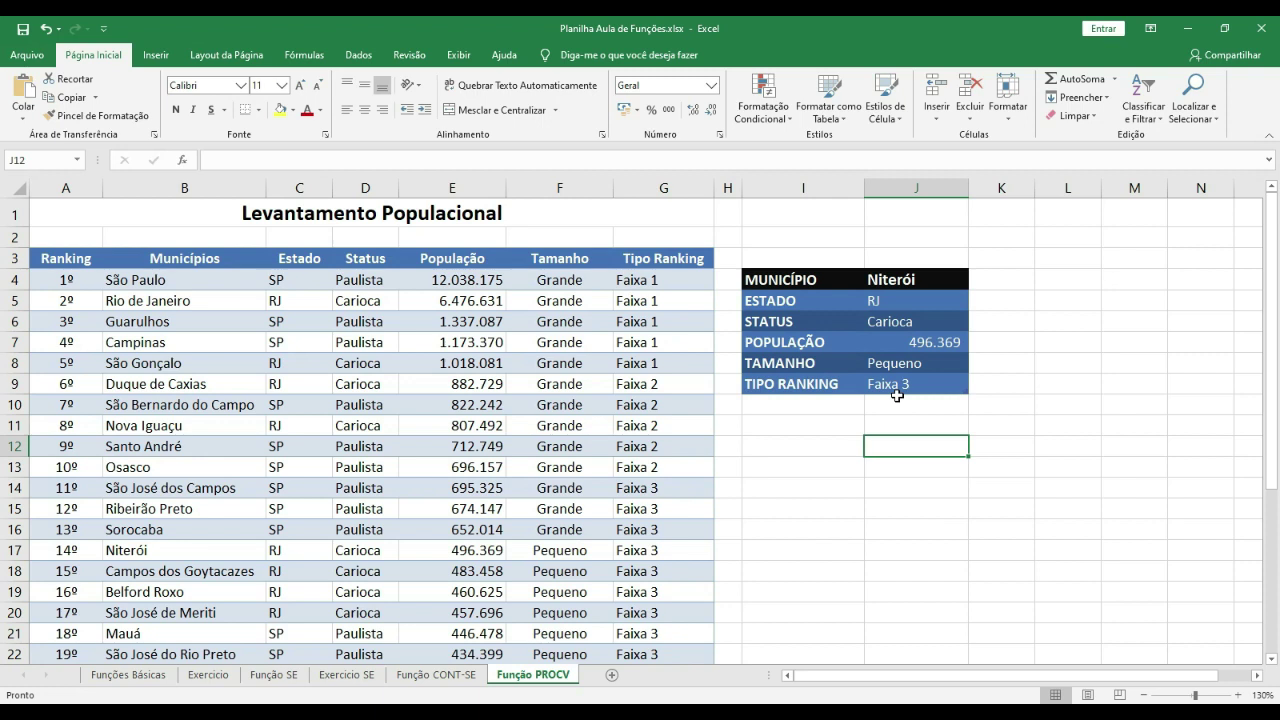
Enter Rio de Janeiro as the municipality to look up in cell J4
left_click(874, 529)
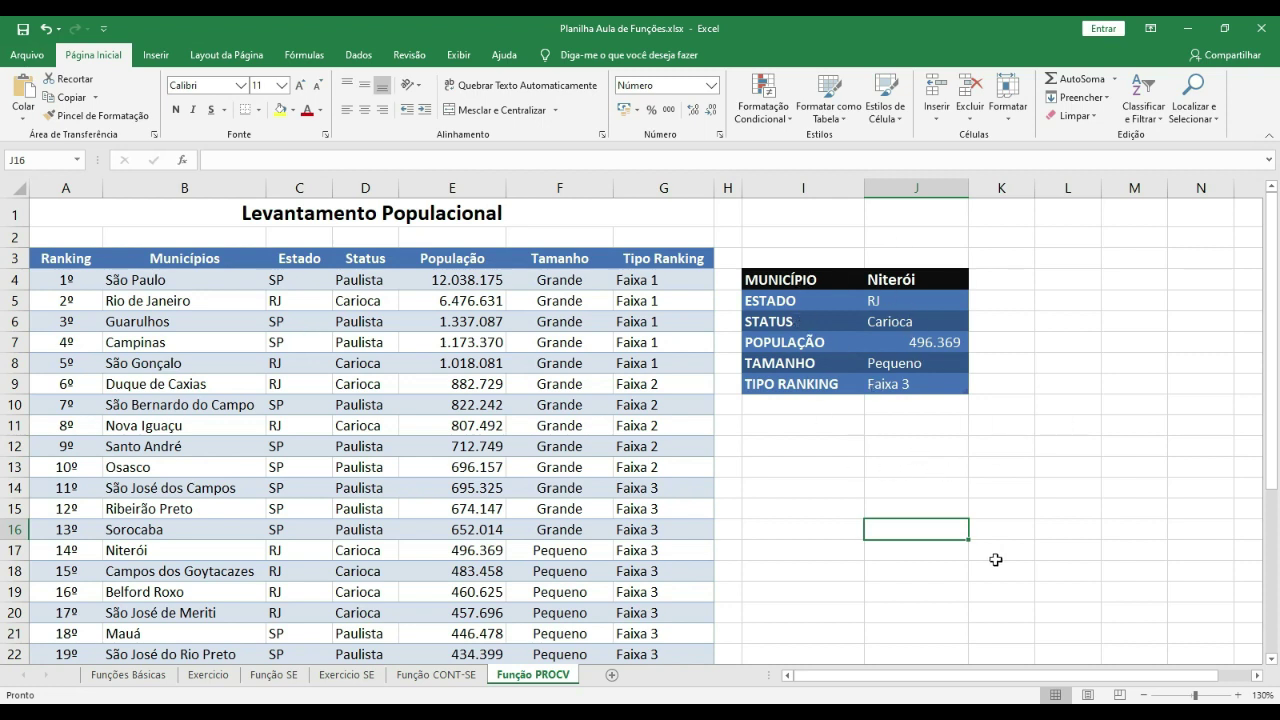
left_click(905, 280)
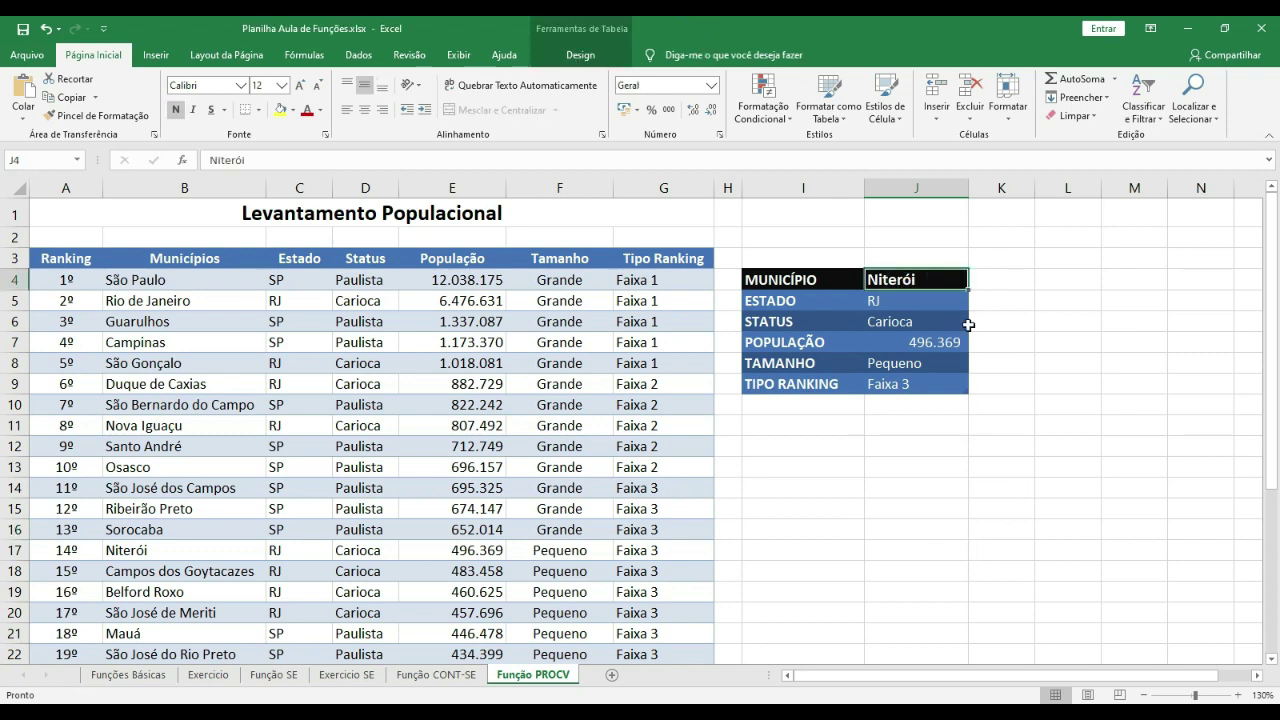
type("Rio de Janeiro")
key("Return")
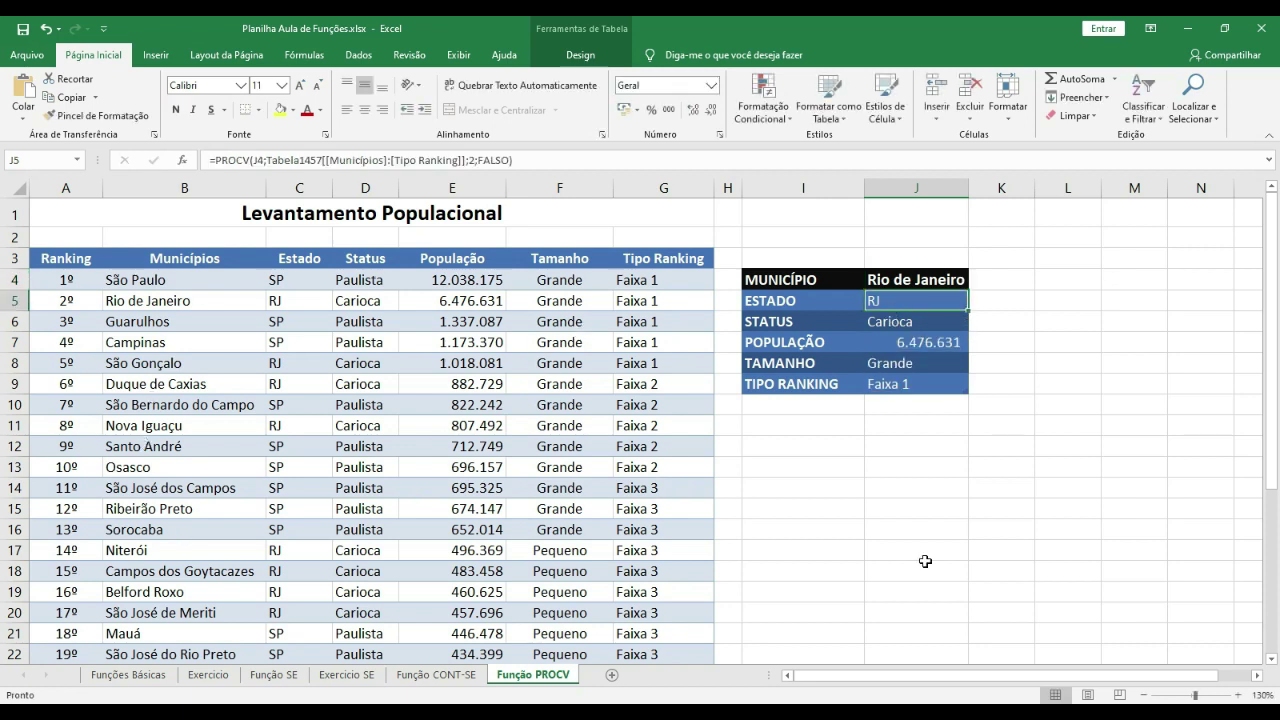
left_click(906, 483)
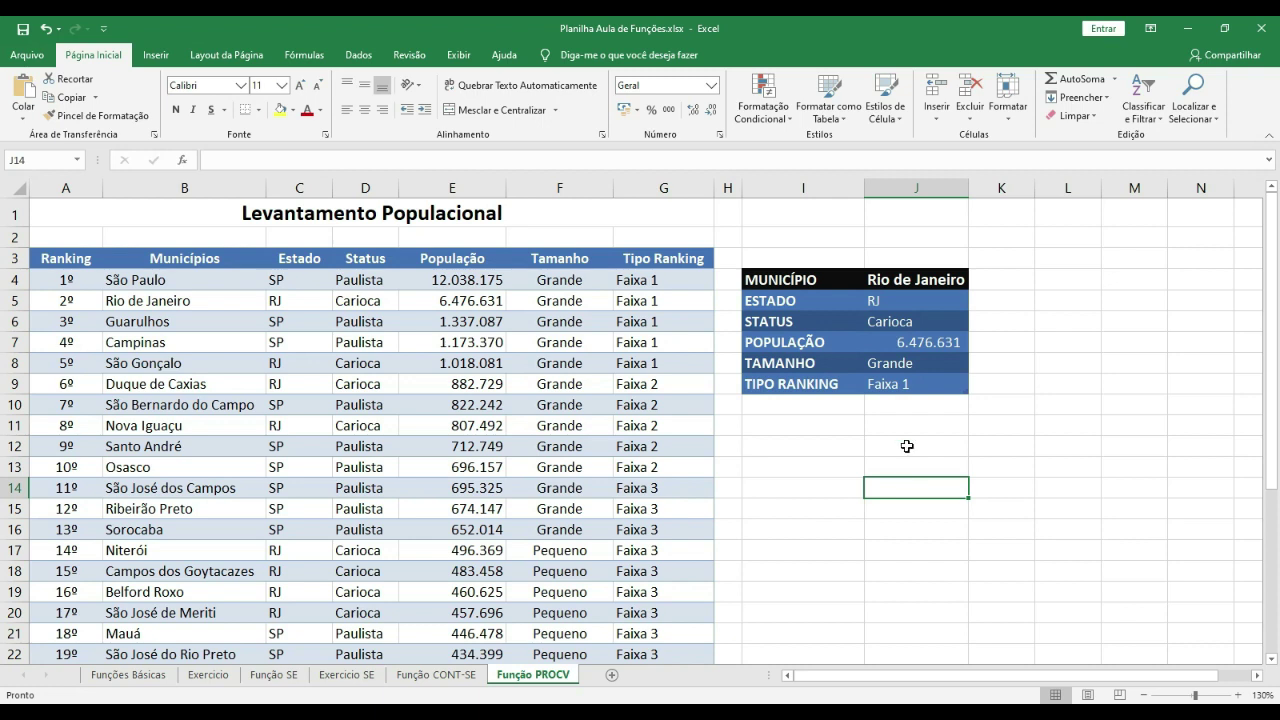
Replace the municipality in cell J4 with "juiz de fora", a city missing from the population table
left_click(931, 281)
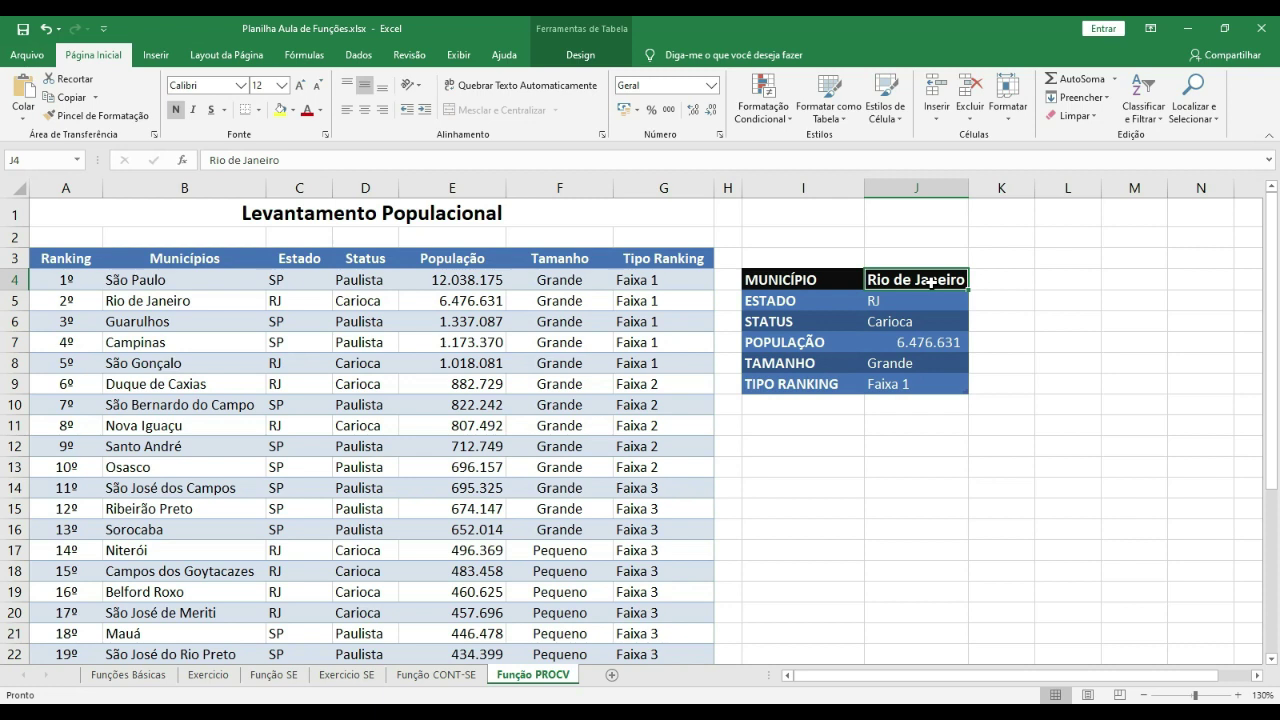
left_click(941, 436)
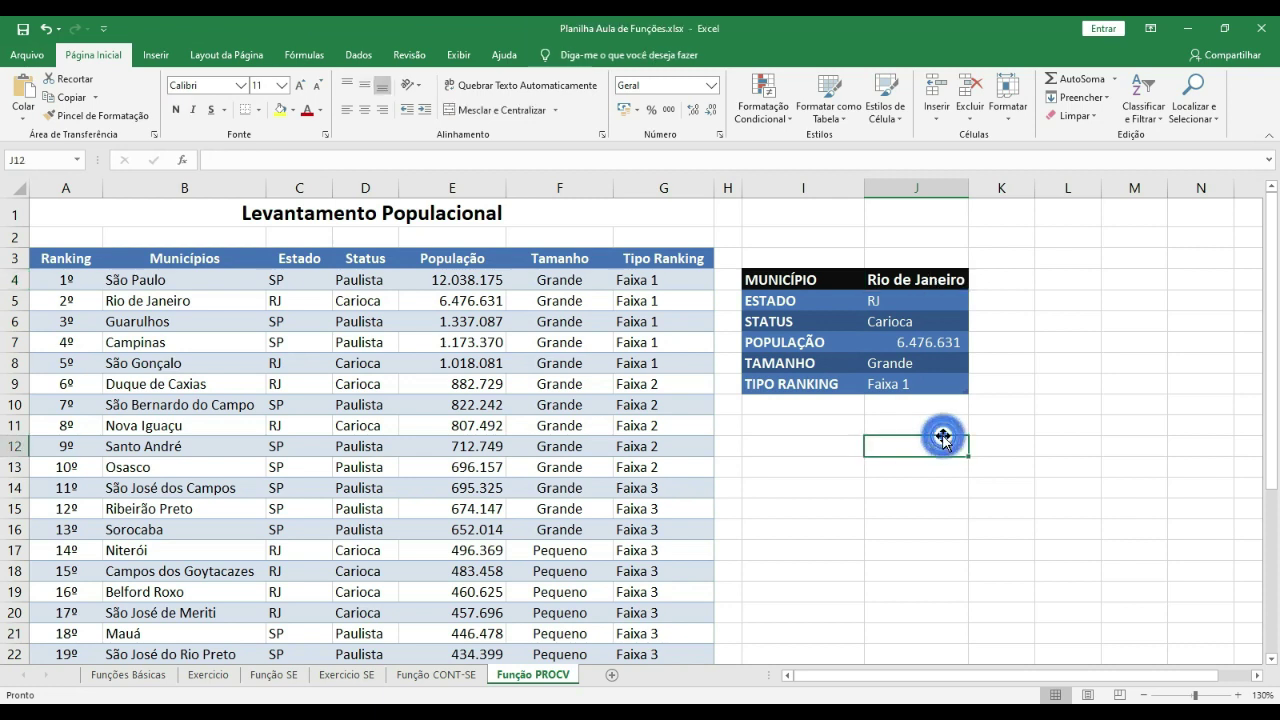
left_click(908, 279)
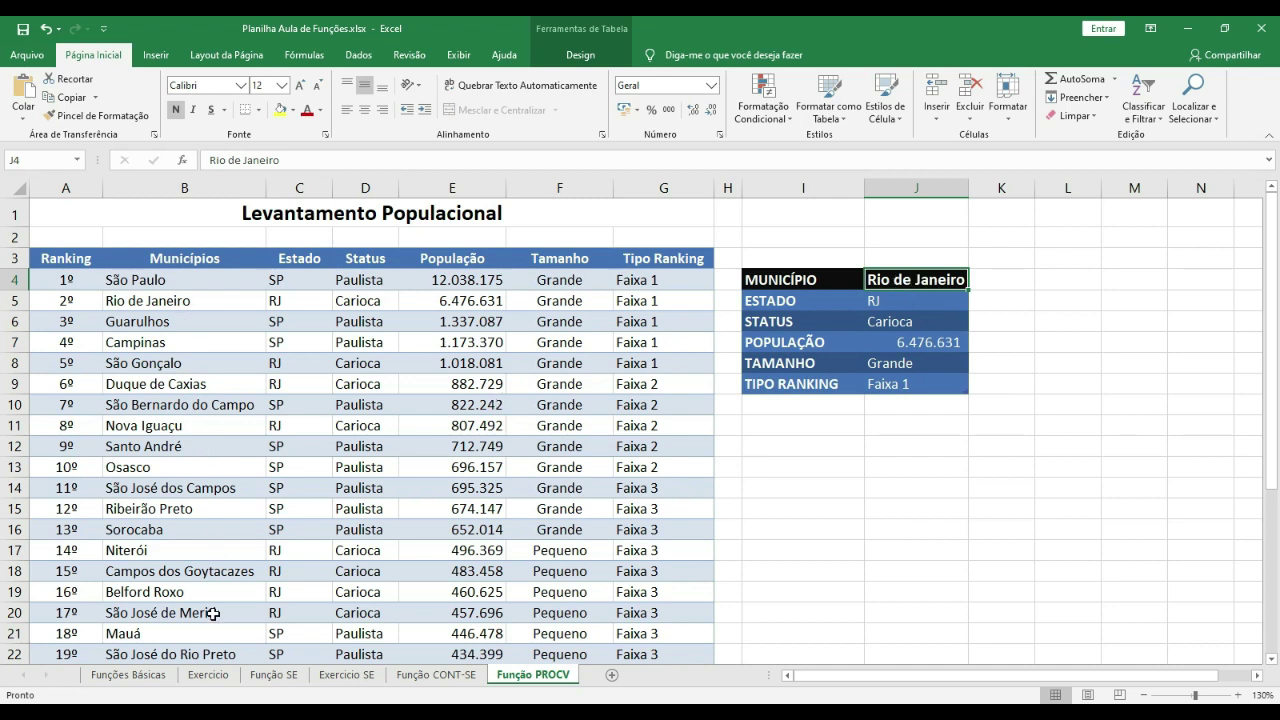
left_click(1064, 520)
left_click(917, 281)
type("juiz de fora")
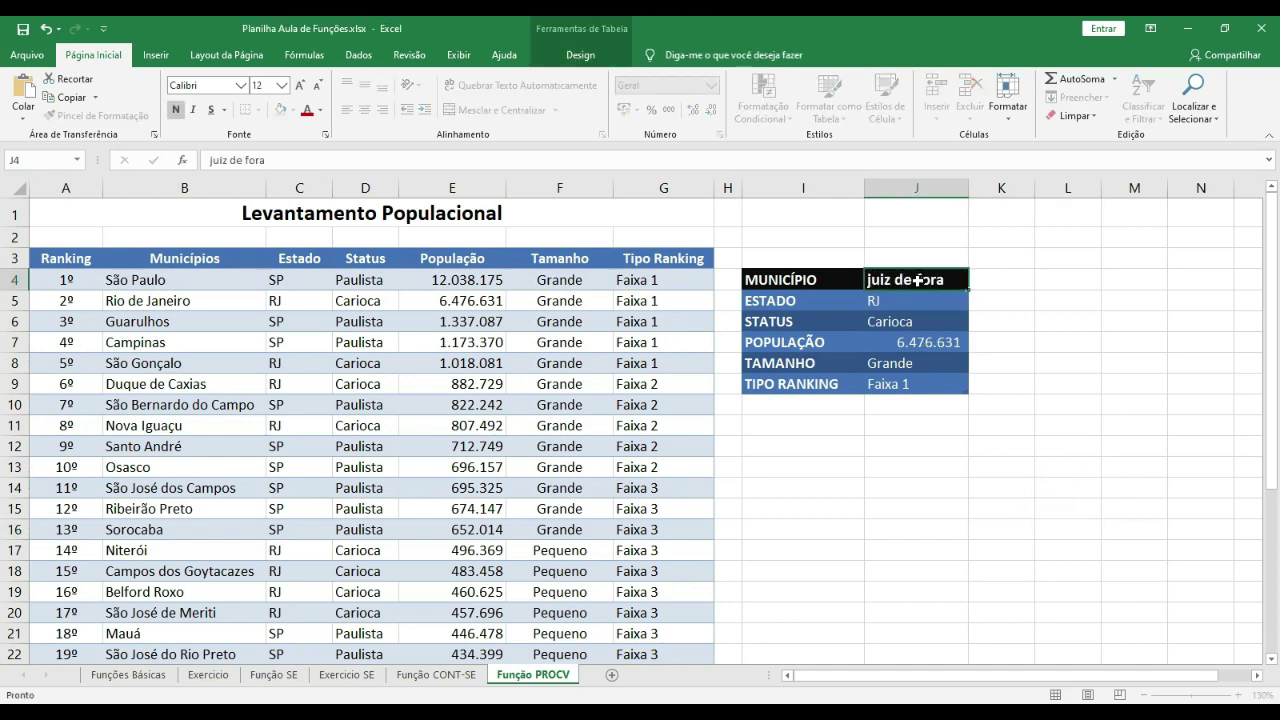
key("Return")
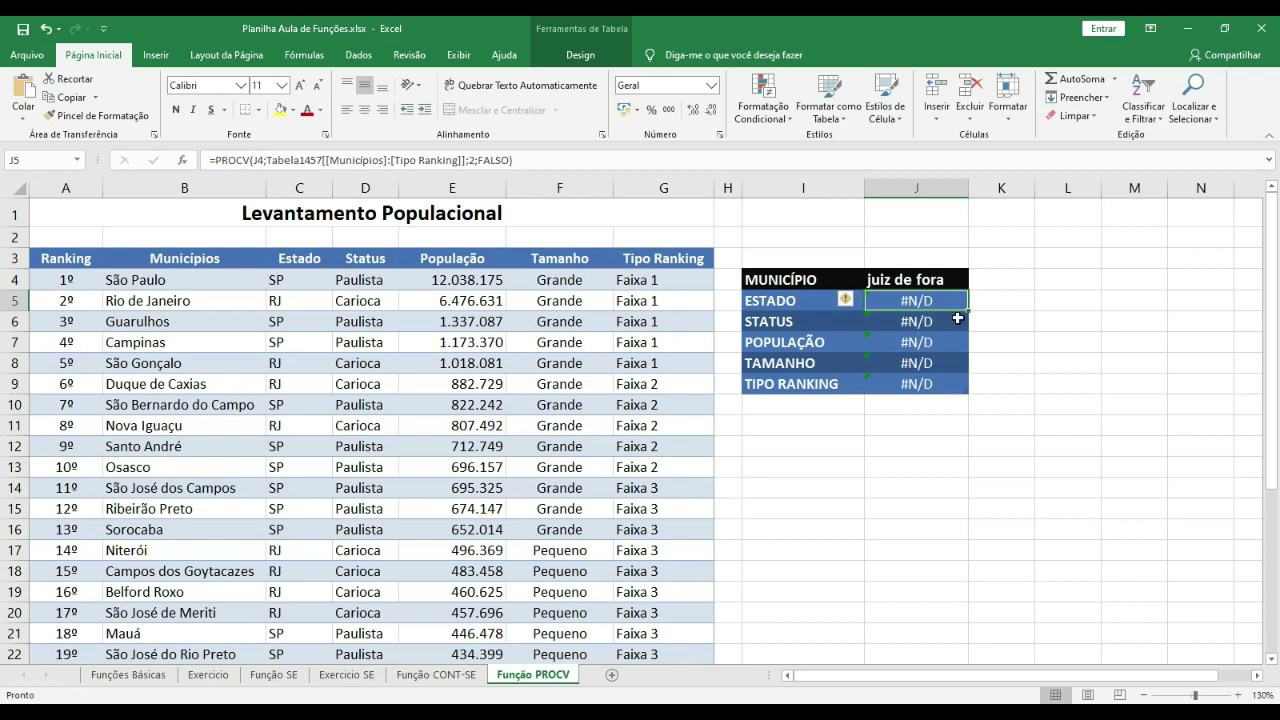
Clear the municipality from cell J4 and open the data validation settings for that cell
left_click(933, 280)
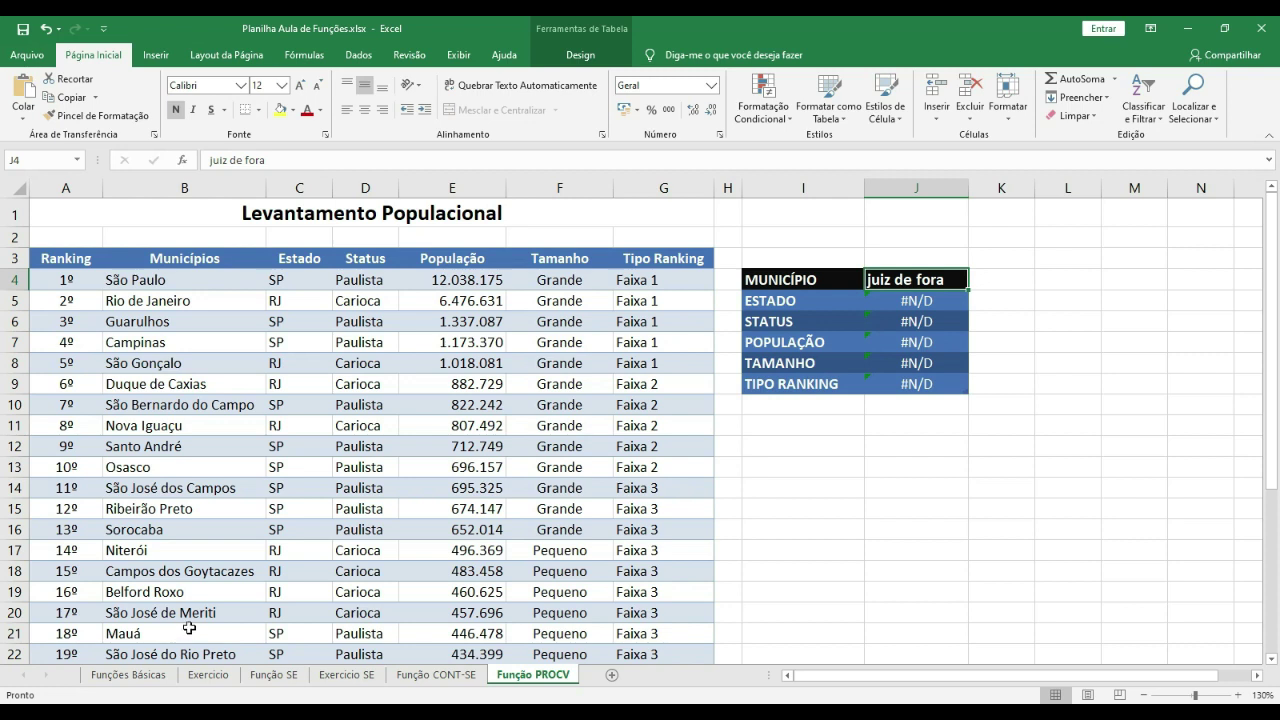
key("Delete")
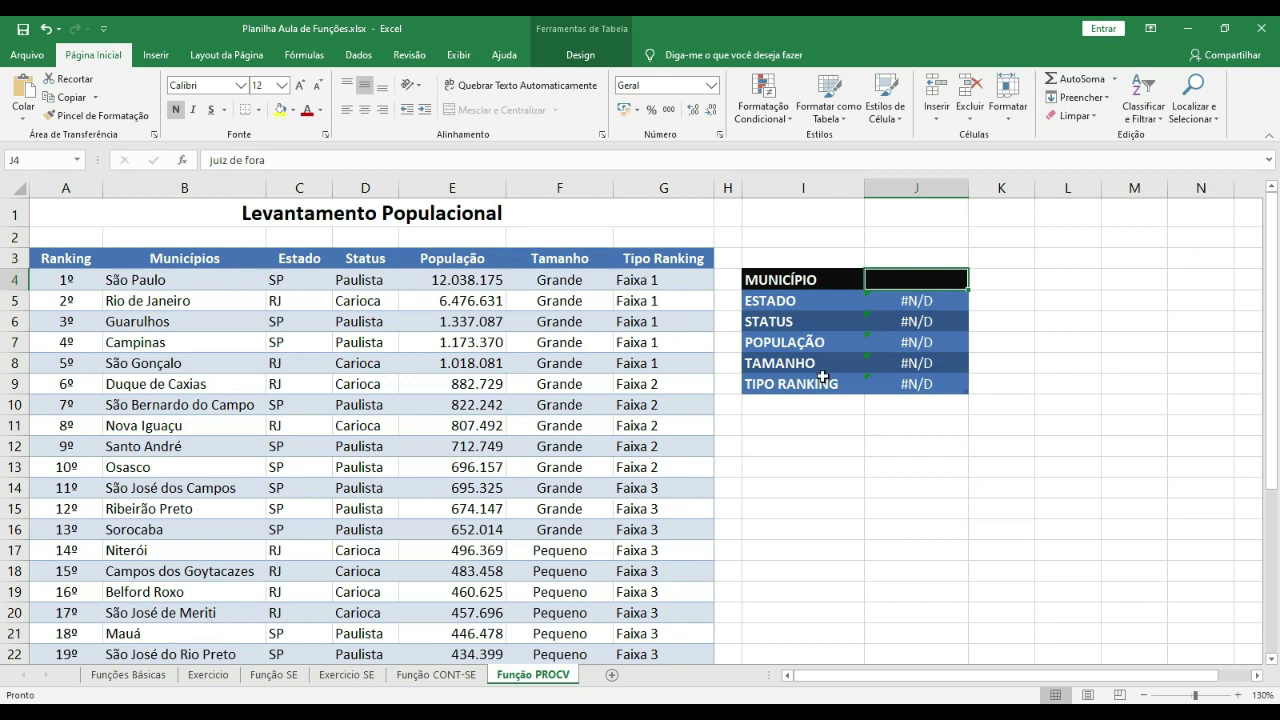
left_click(924, 274)
left_click(916, 279)
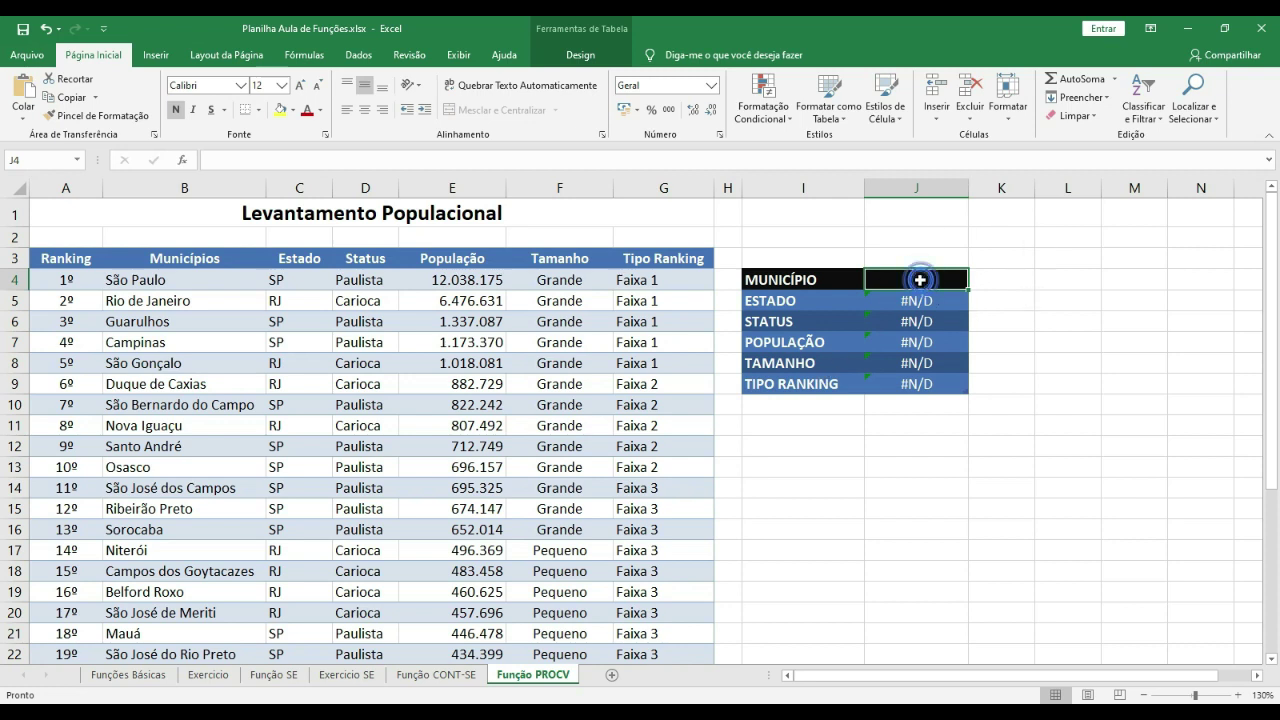
left_click(359, 56)
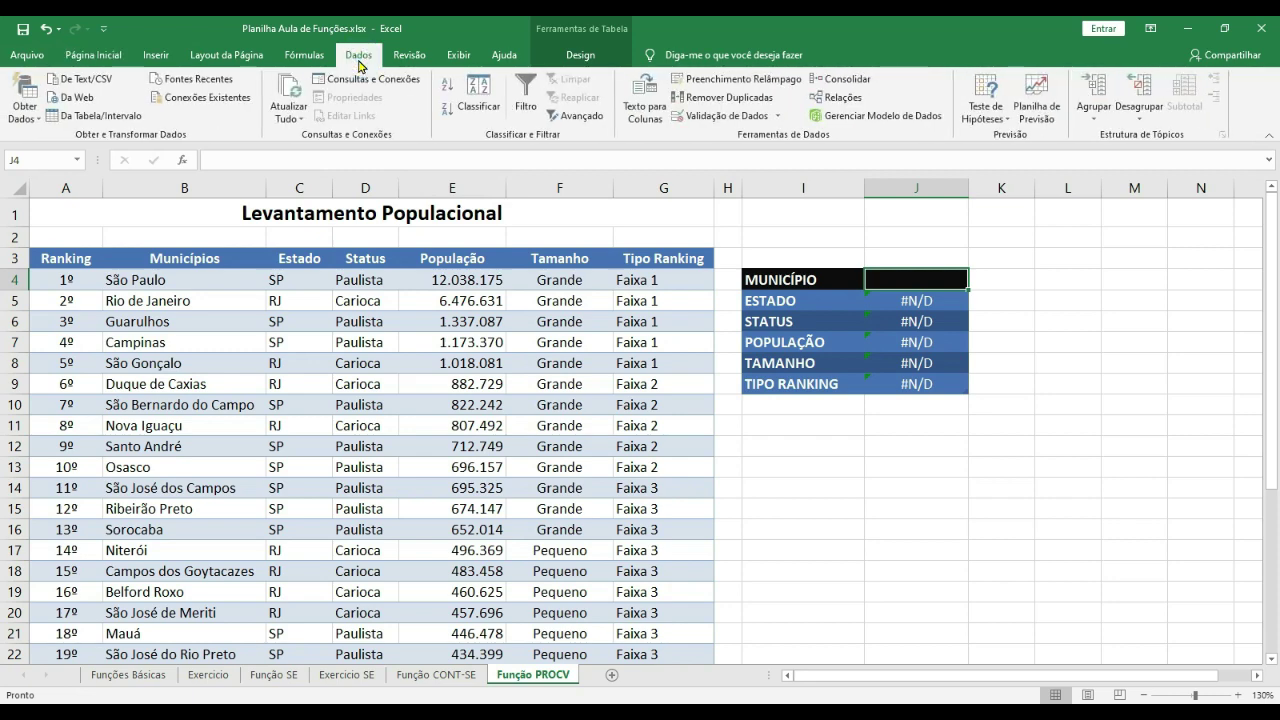
left_click(717, 119)
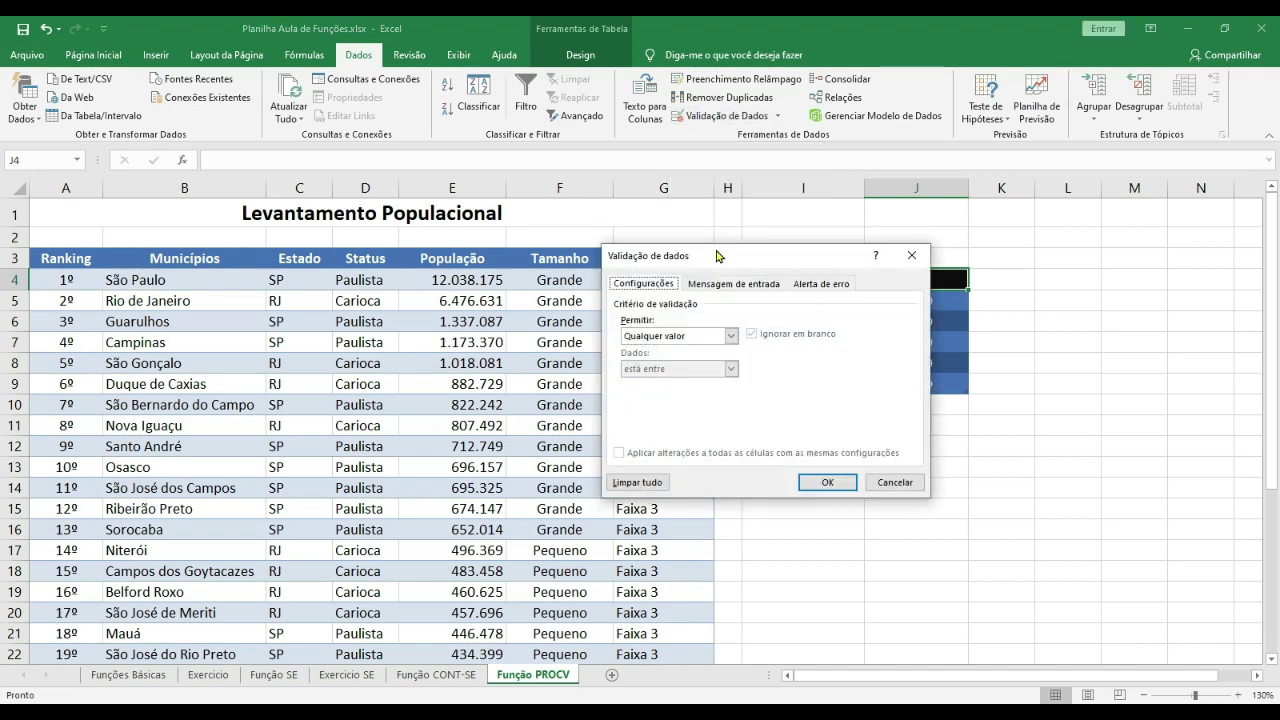
left_click_drag(717, 256, 706, 409)
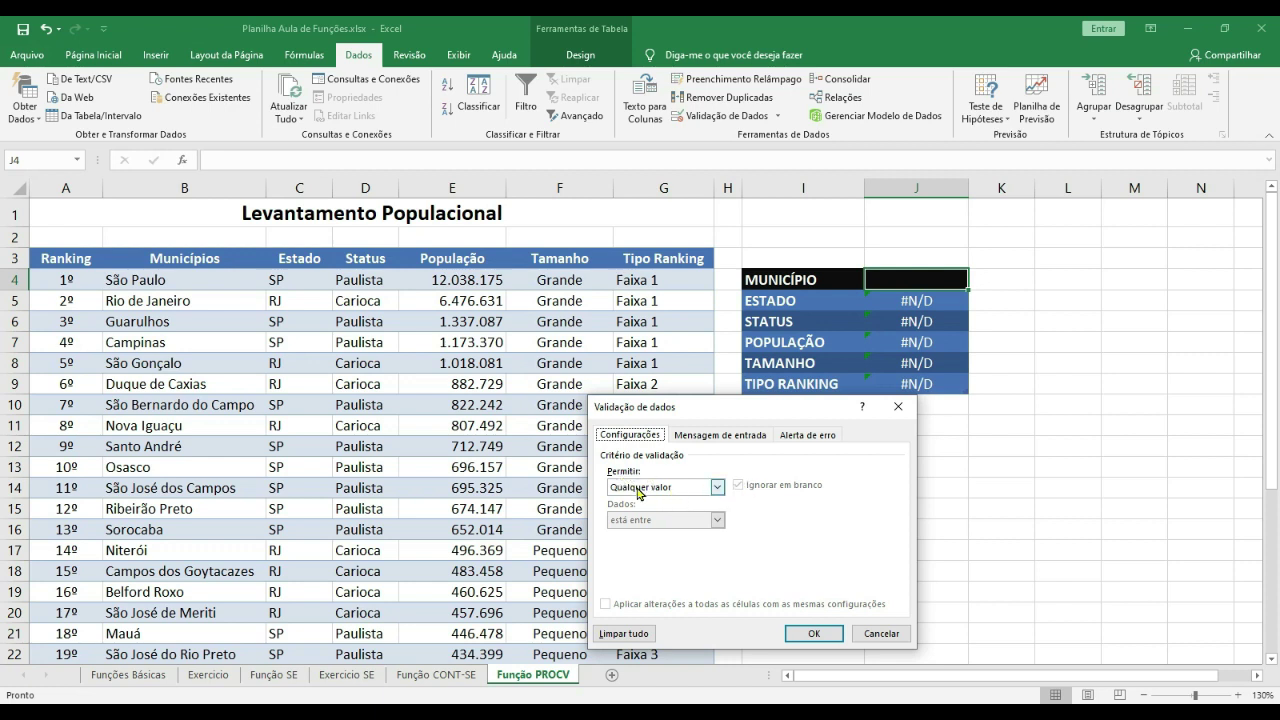
Set the validation criterion for cell J4 to allow Número inteiro
left_click(719, 488)
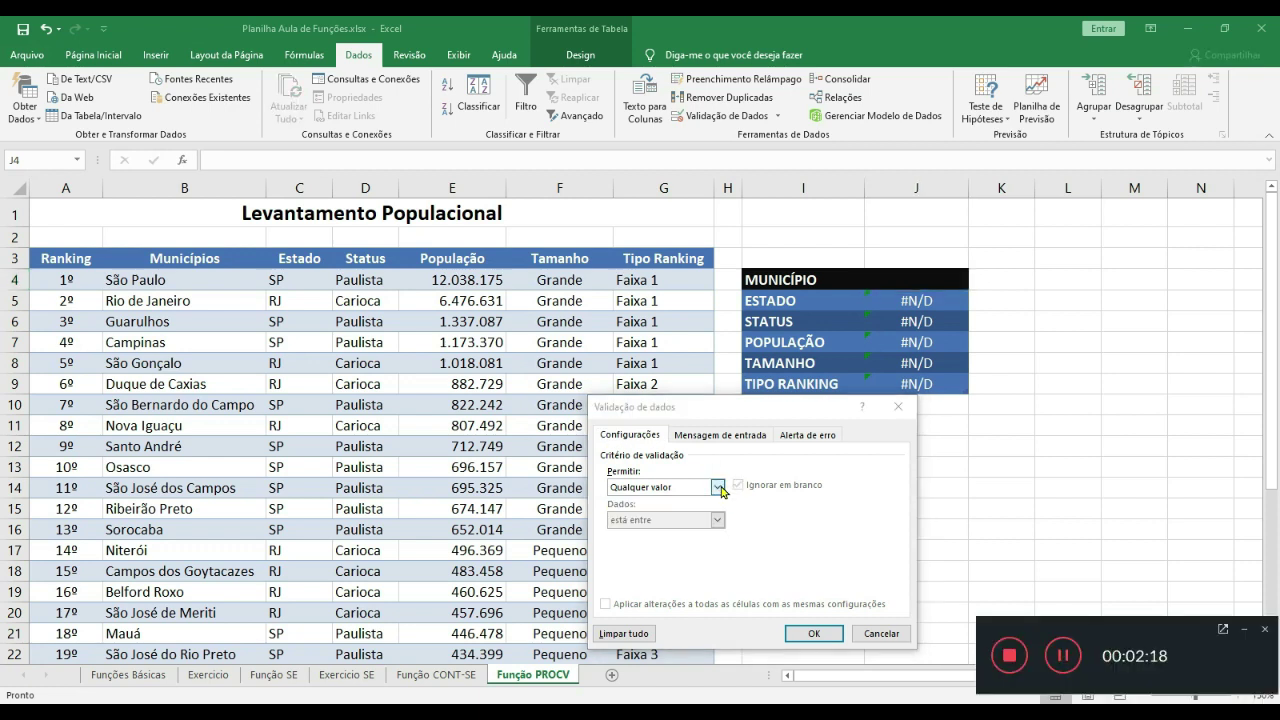
left_click(719, 488)
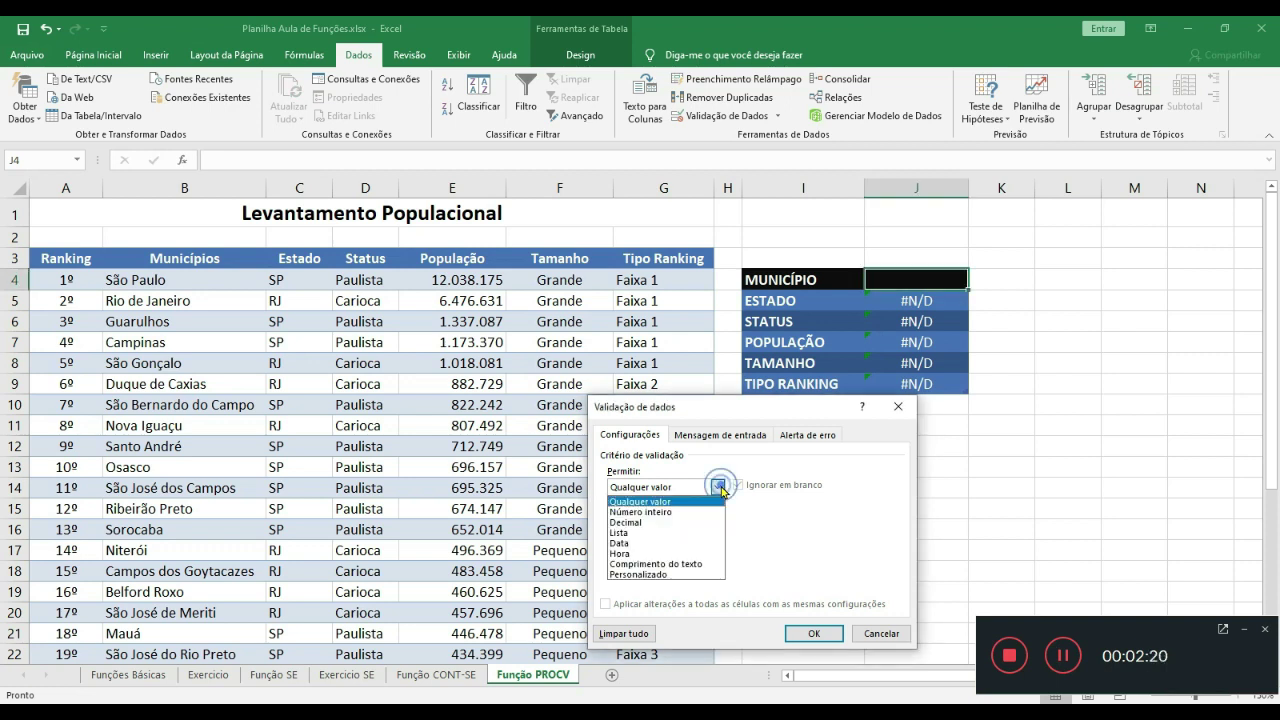
left_click(719, 488)
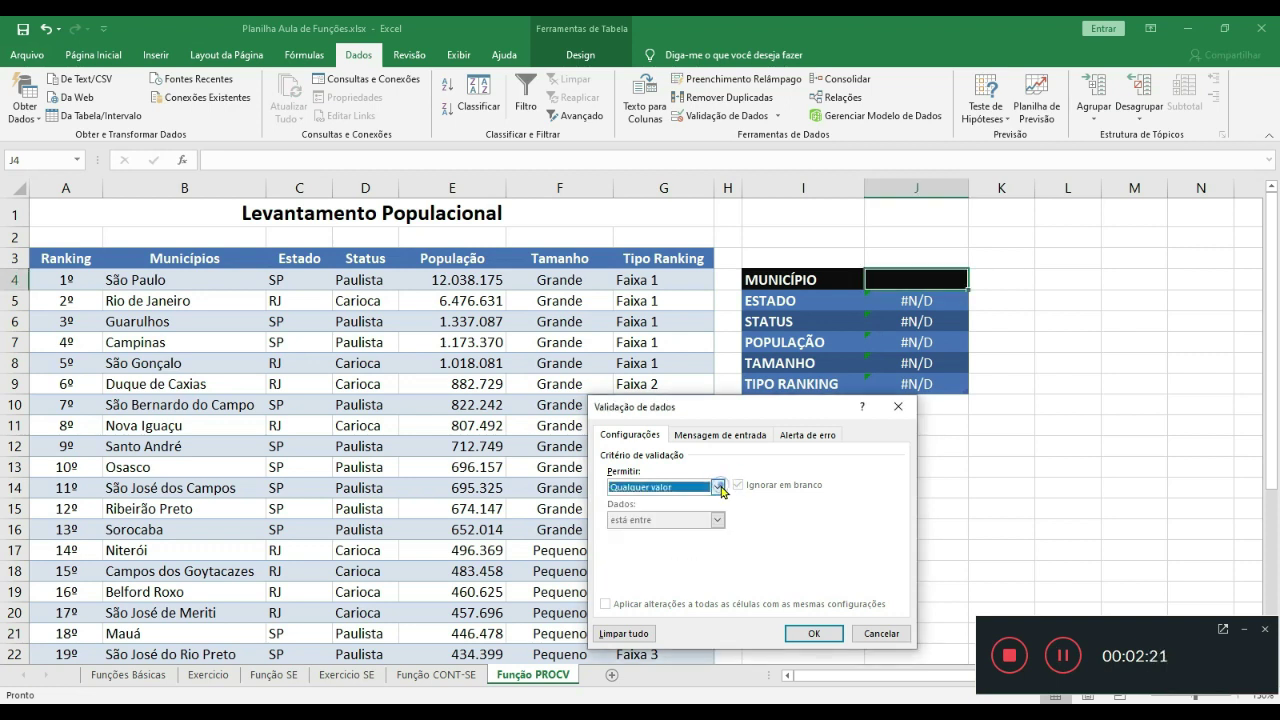
left_click(1244, 629)
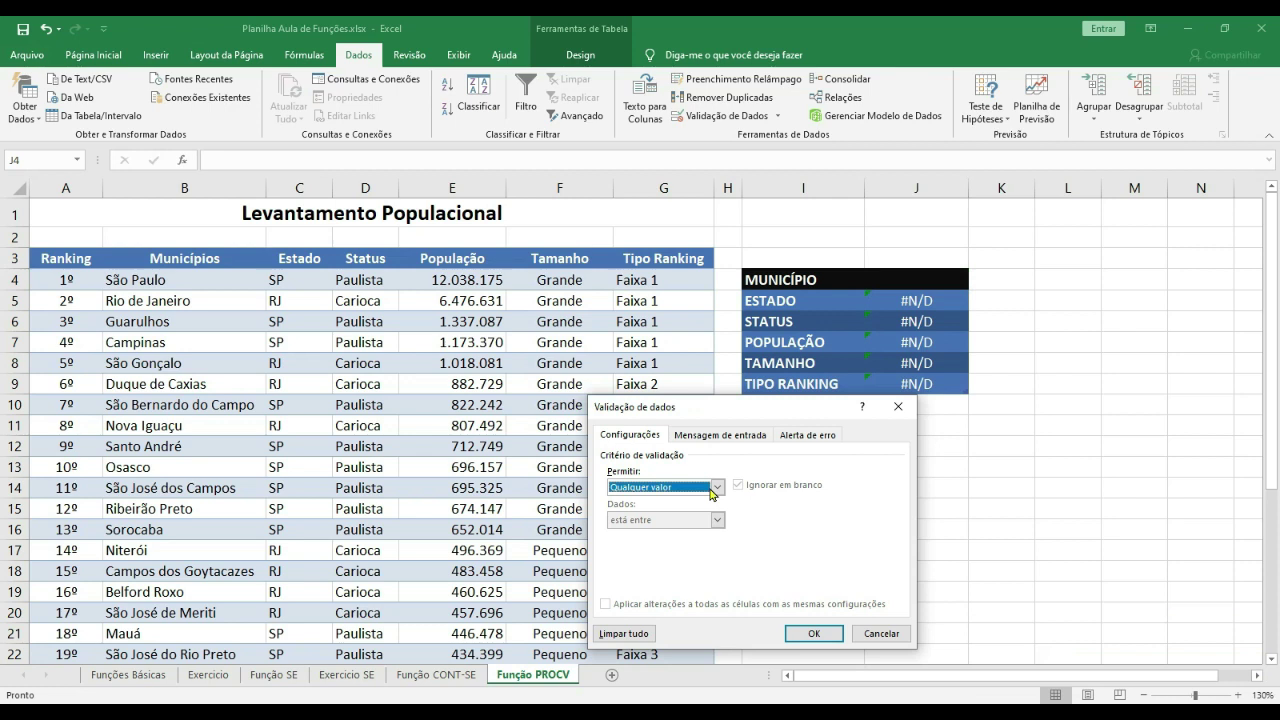
left_click(714, 490)
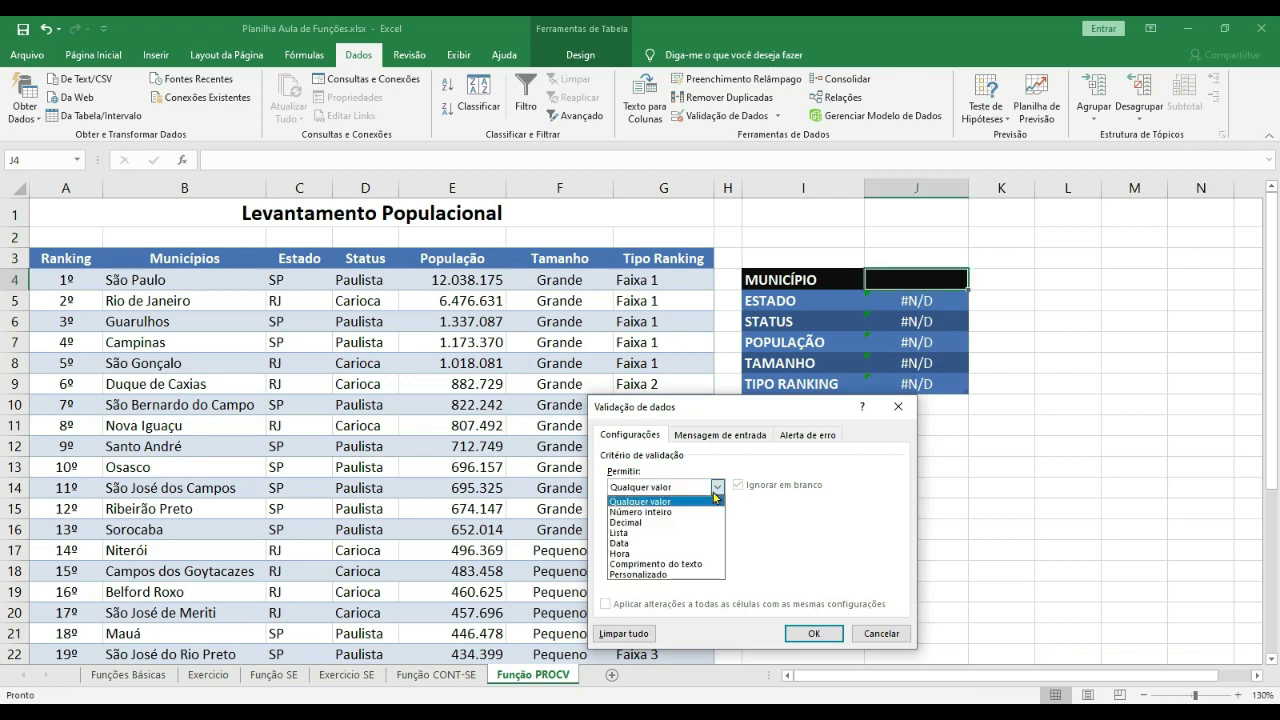
left_click(651, 512)
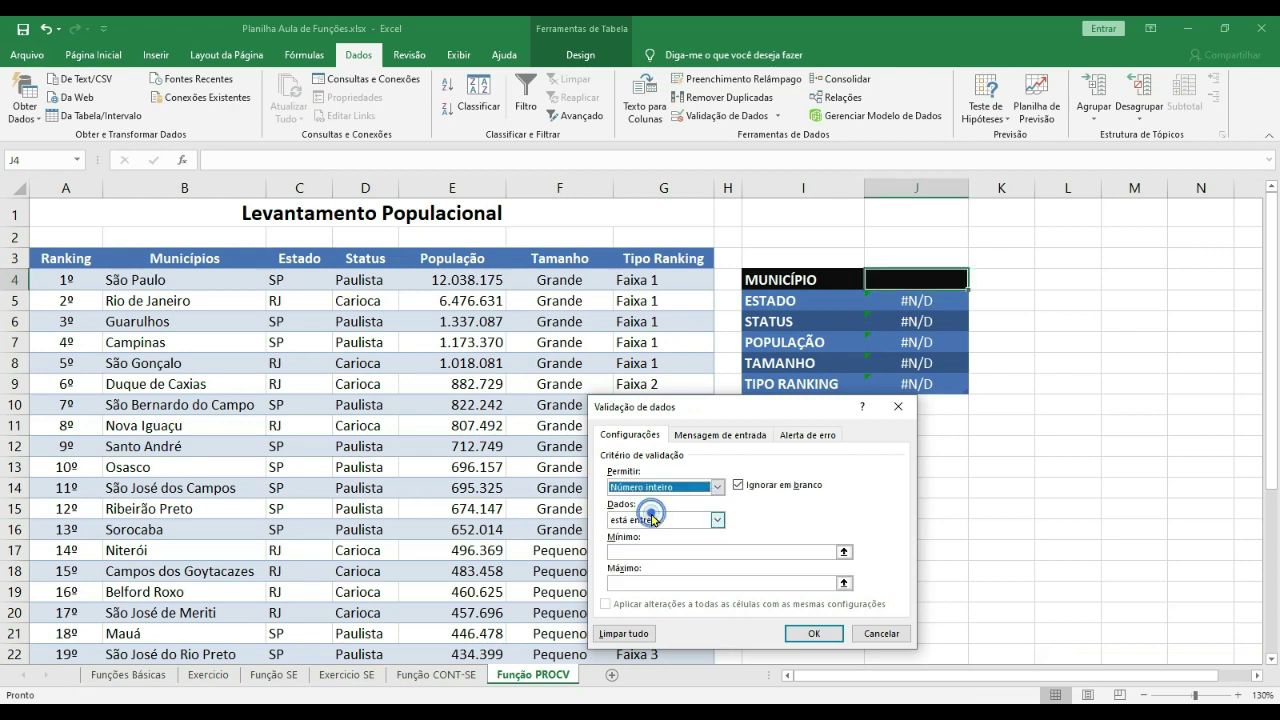
Set the validation of cell J4 to allow a Lista with the municipality names =$B$4:$B$23 as source
left_click(716, 487)
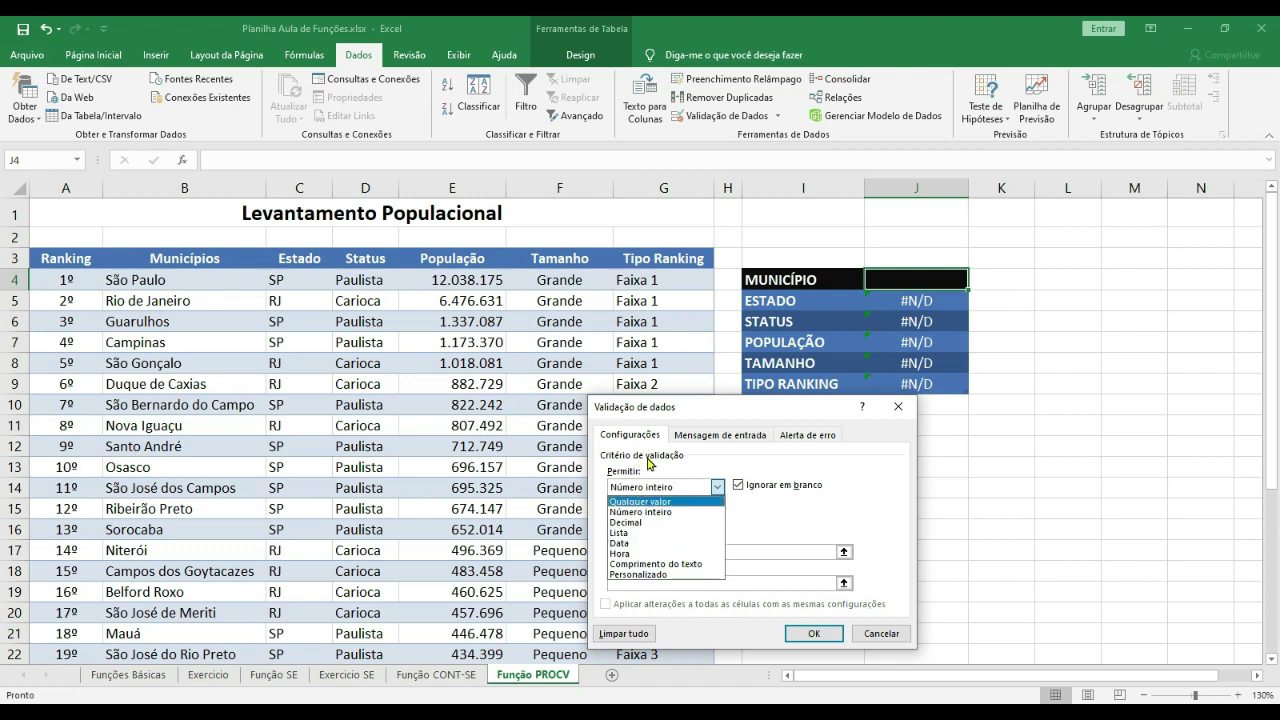
left_click(622, 533)
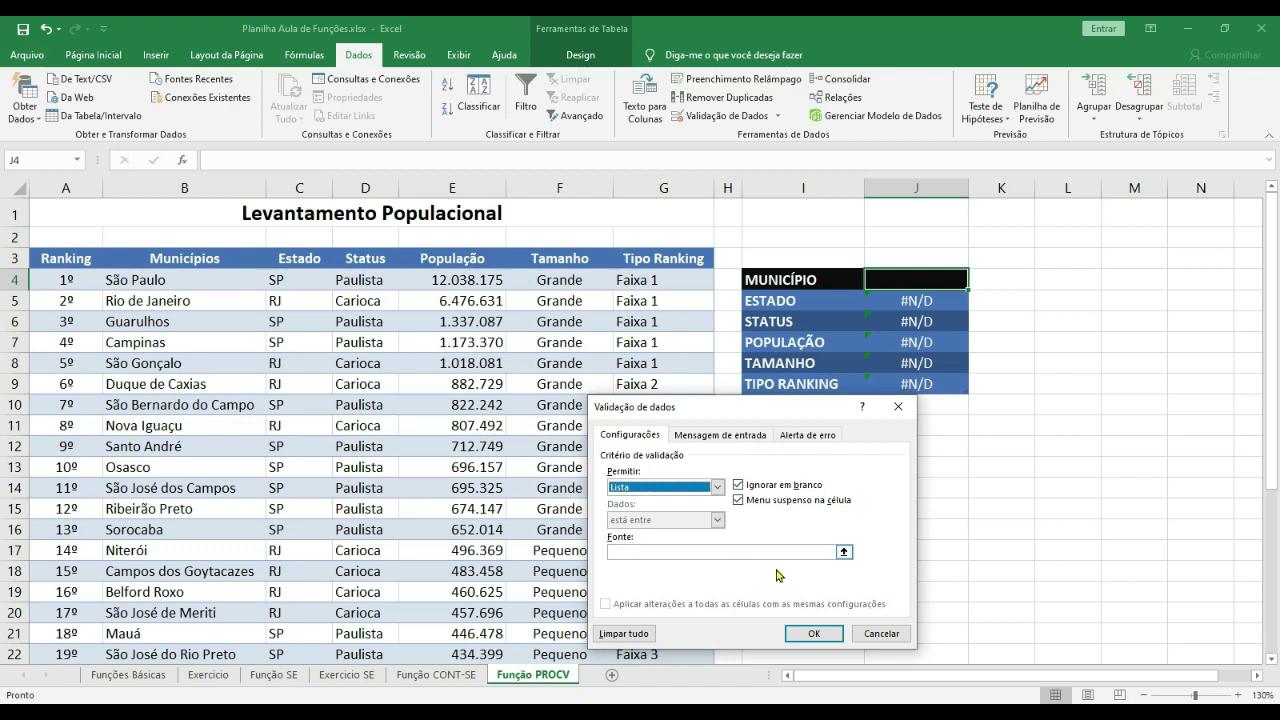
left_click(845, 554)
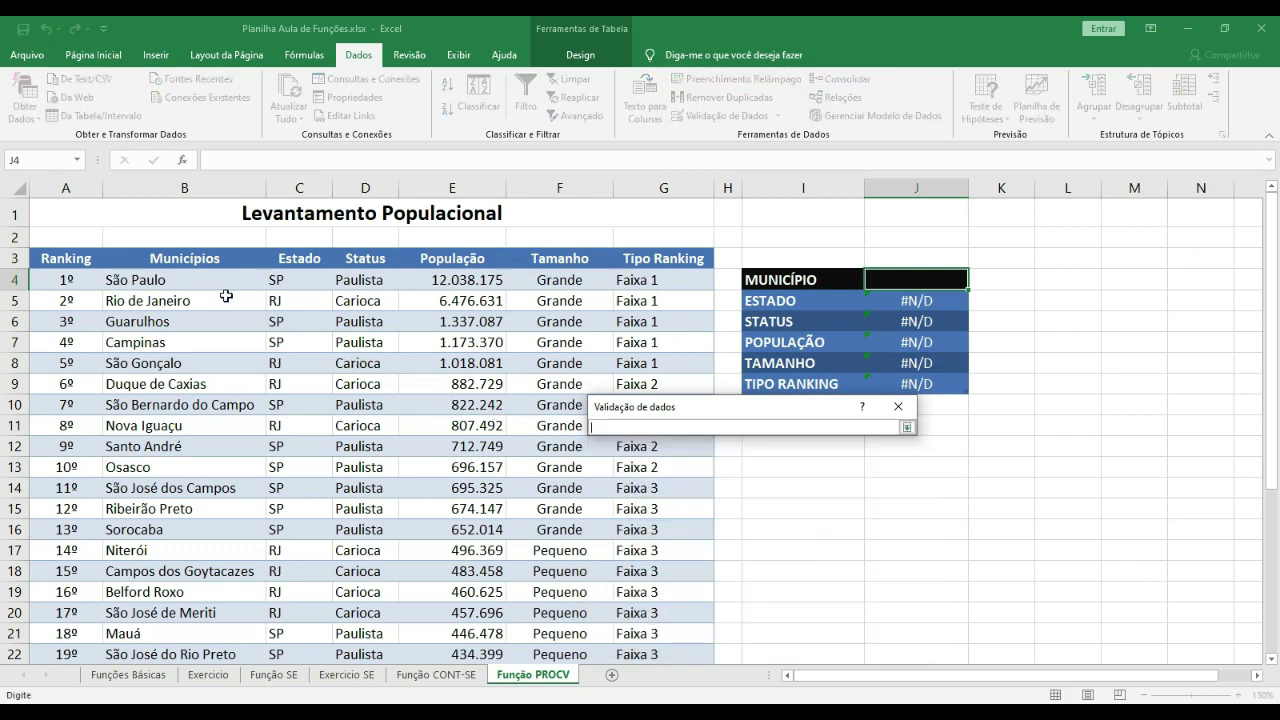
left_click_drag(190, 280, 203, 618)
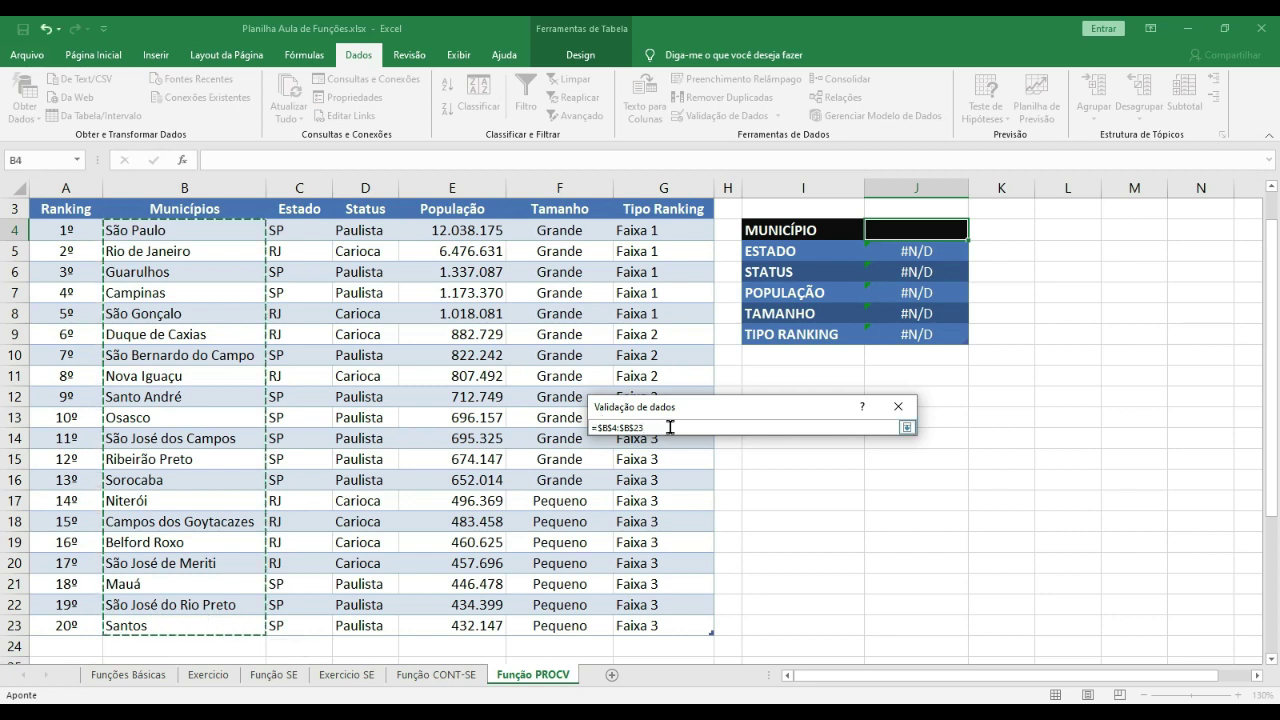
key("Return")
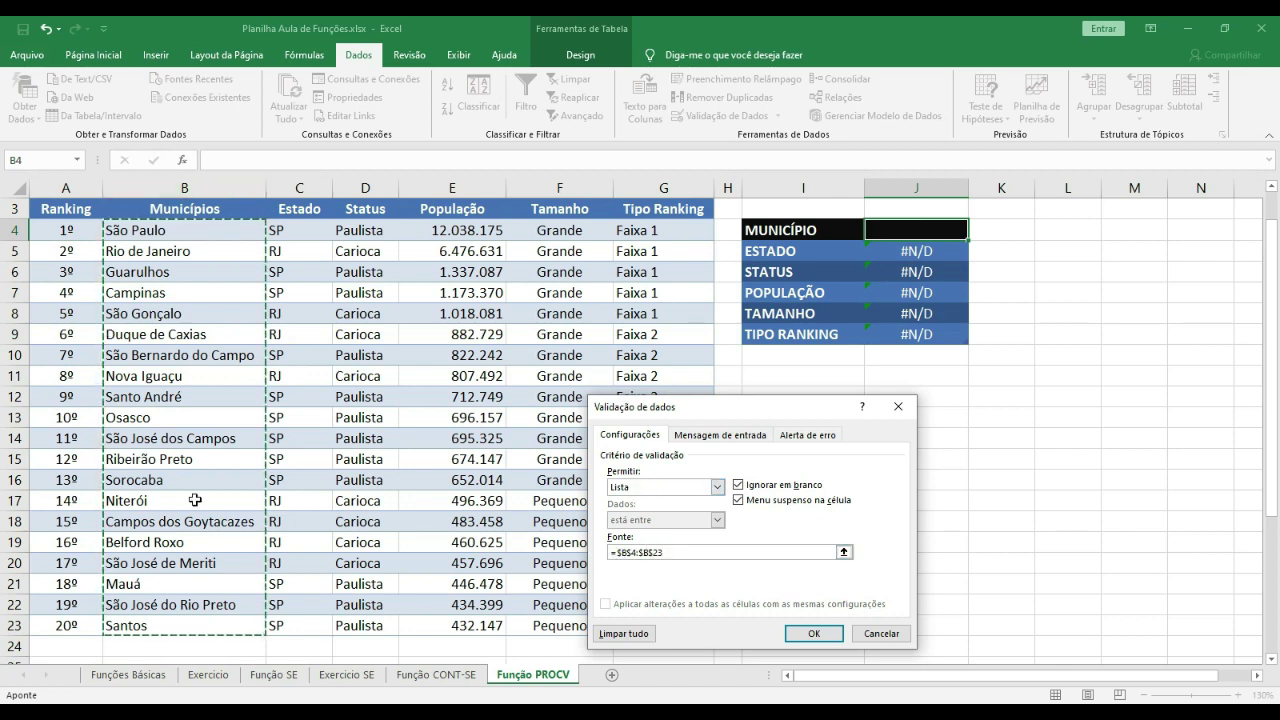
Enter "Digite uma cidade para consulta" as the title of the cell's input message
left_click(720, 437)
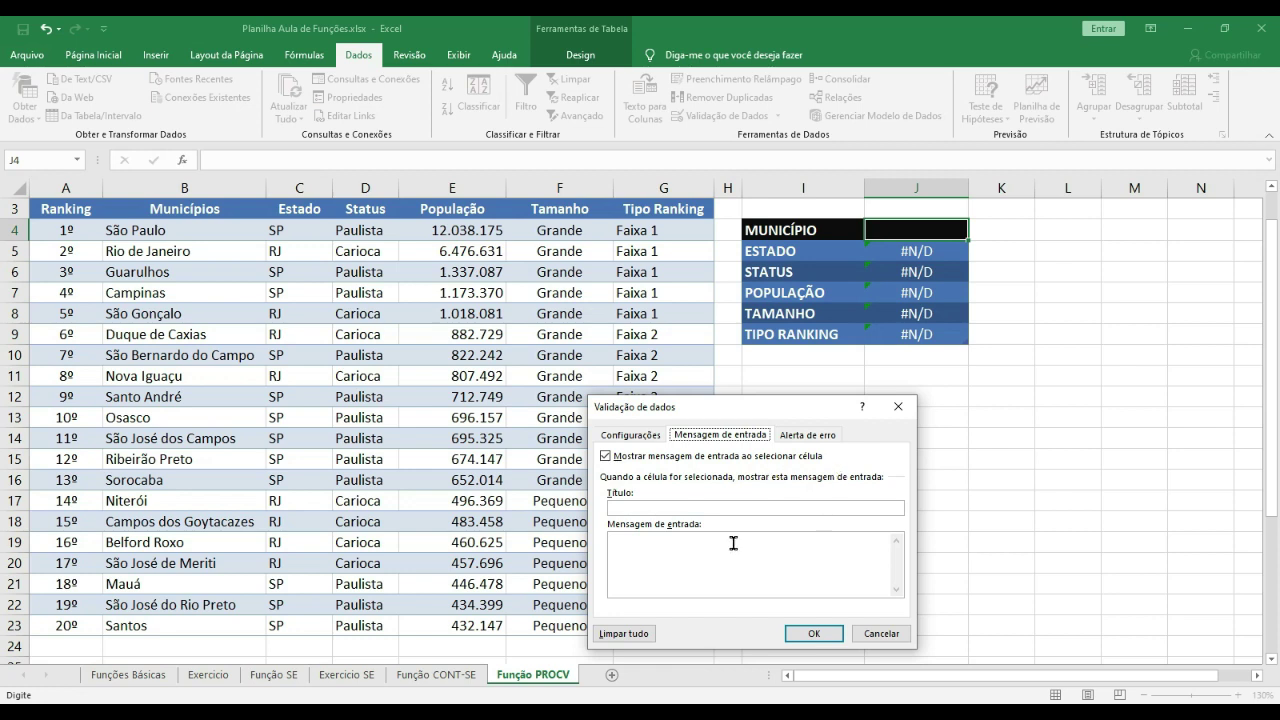
left_click(702, 505)
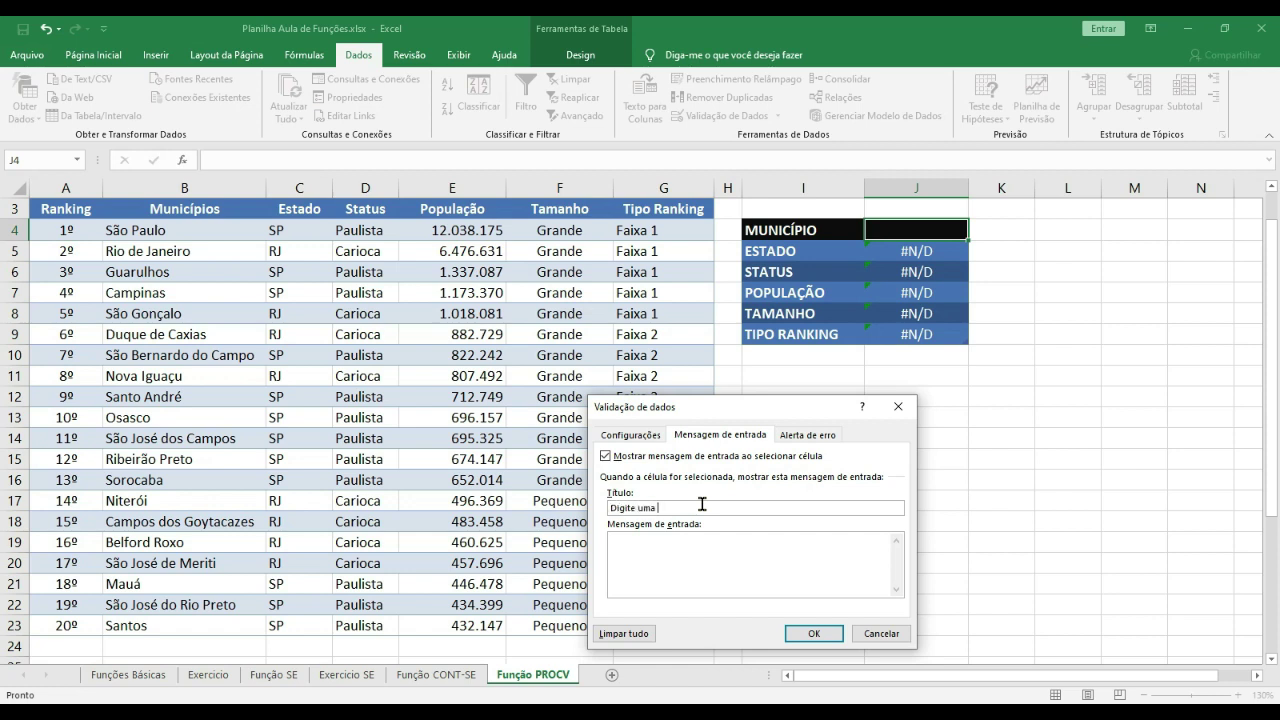
type("Digite uma cidade da lista")
double_click(737, 505)
key("Left")
type("para")
key("shift+End")
key("Delete")
type("ulta")
Move the text "Digite uma cidade para consulta" from the title to the body of the input message
left_click(687, 554)
triple_click(785, 503)
key("ctrl+c")
key("Delete")
left_click(686, 560)
key("ctrl+v")
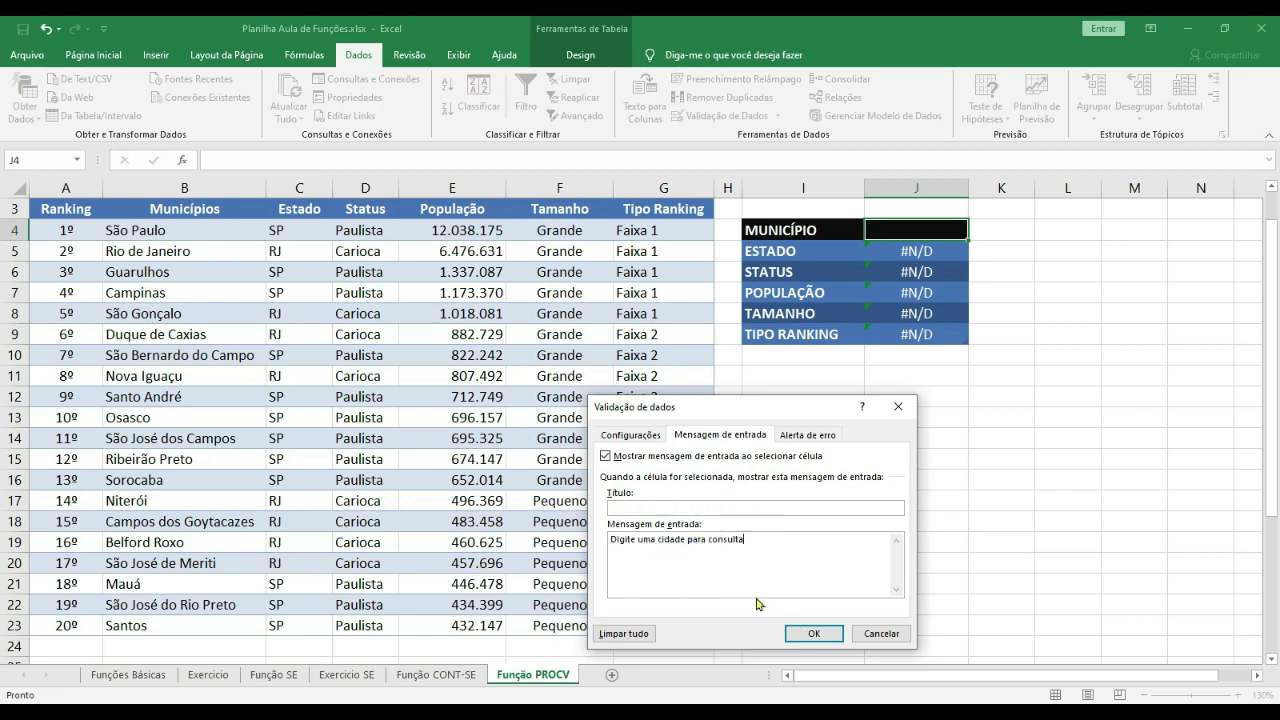
Set the title of the input message to "Atenção!"
left_click(765, 543)
left_click(643, 505)
left_click(720, 435)
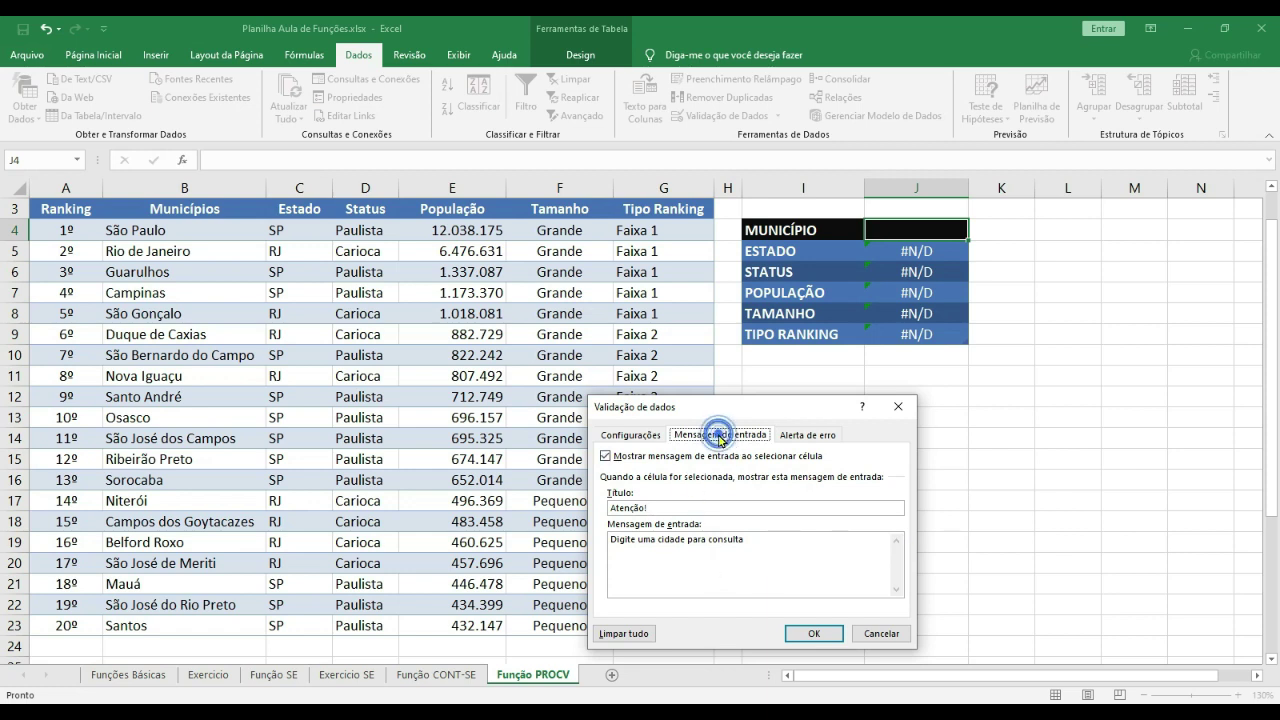
Try the Aviso and Informações styles for the error alert and set the style back to Parar
left_click(808, 436)
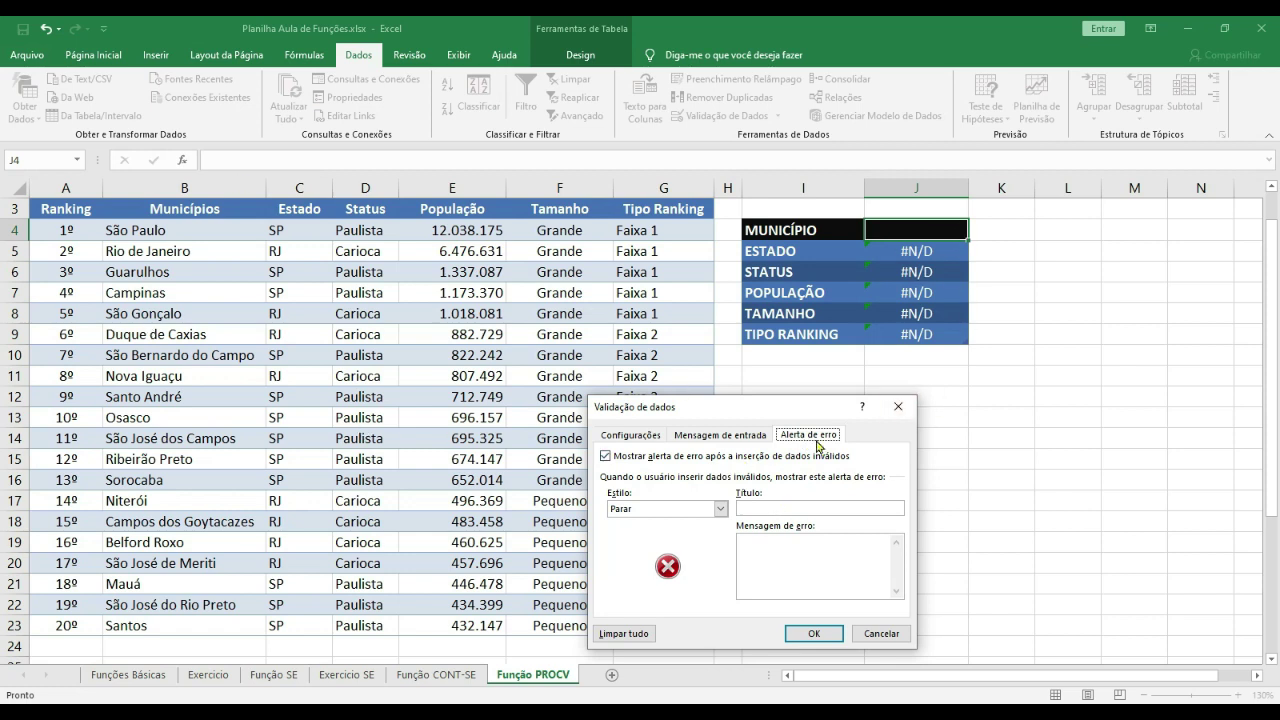
left_click(639, 512)
left_click(639, 537)
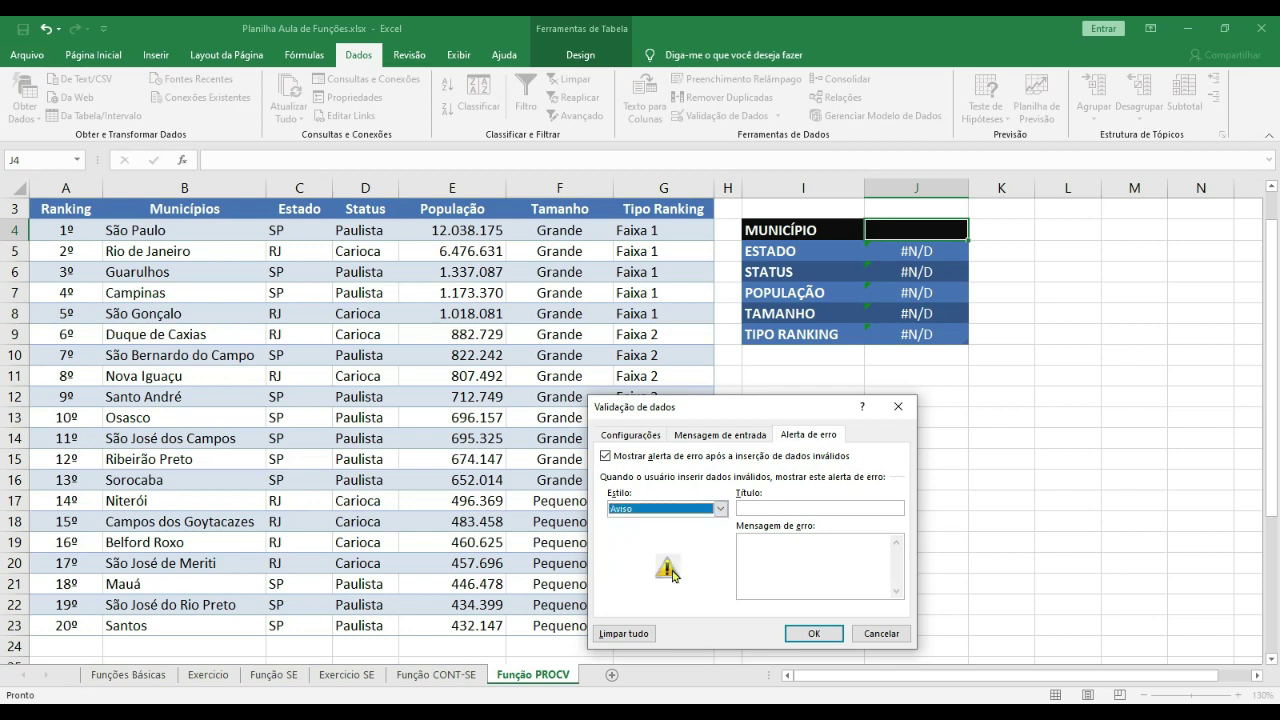
left_click(684, 509)
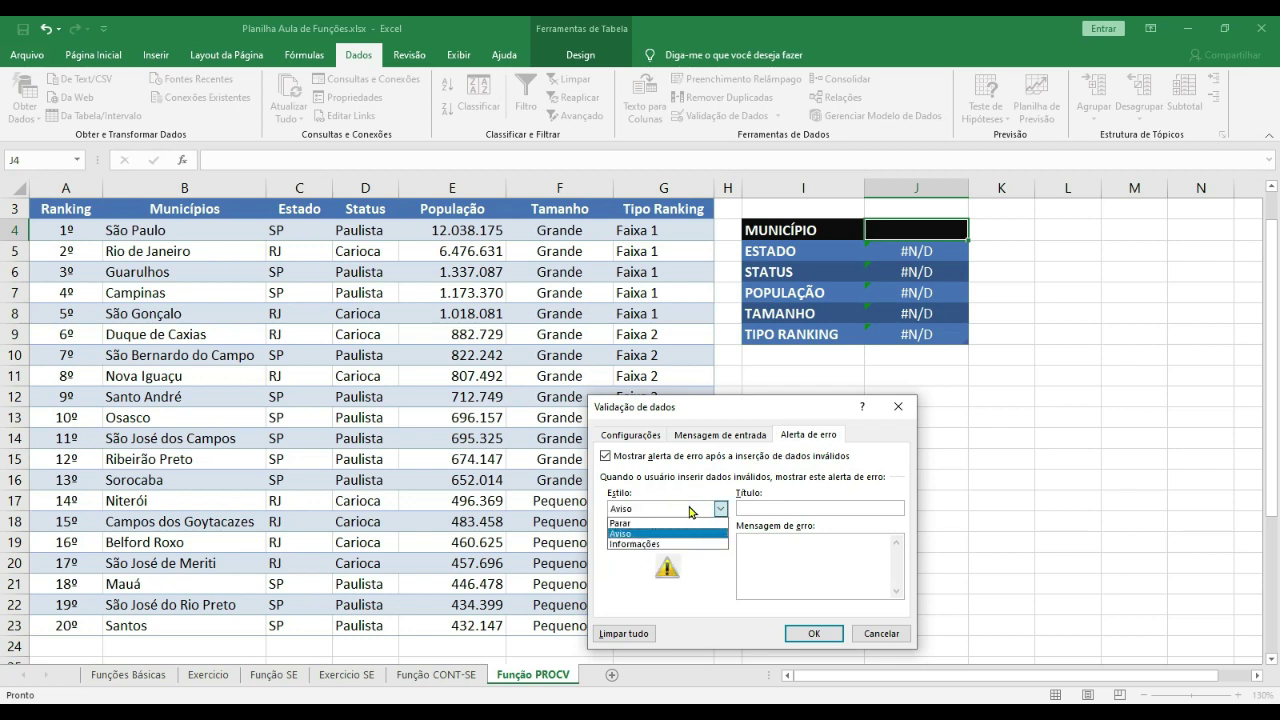
left_click(640, 544)
left_click(643, 508)
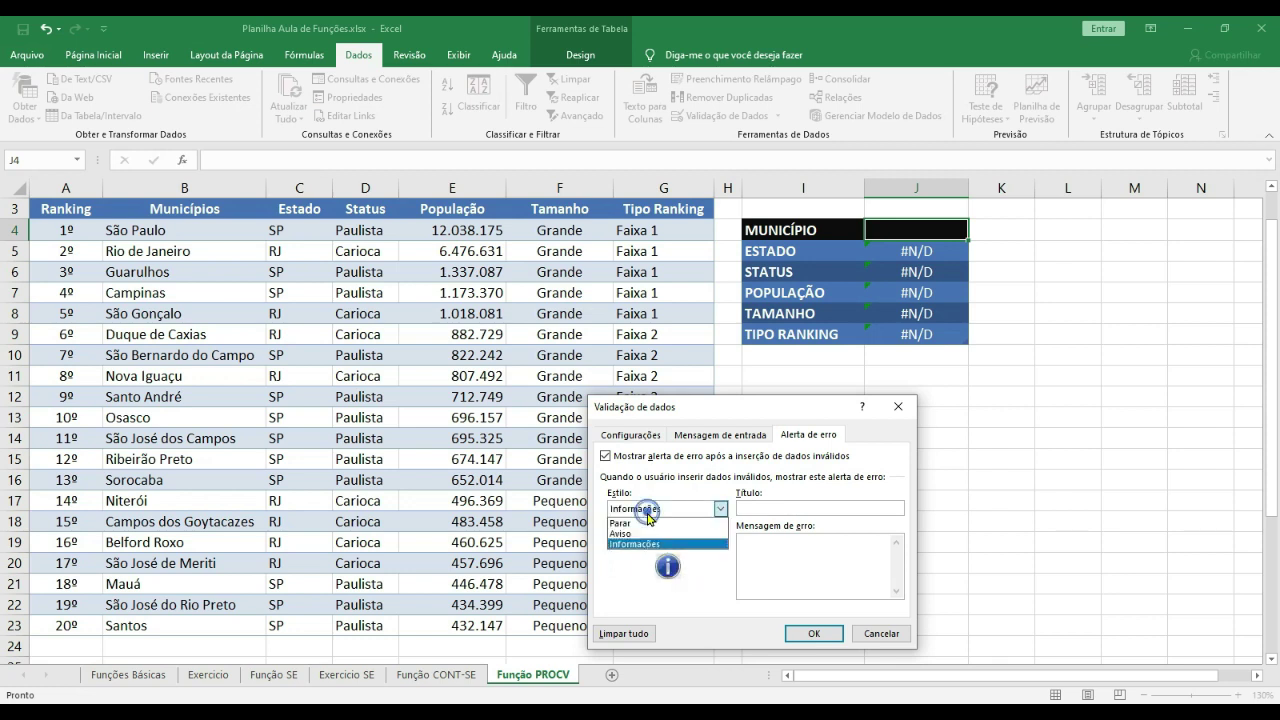
left_click(637, 523)
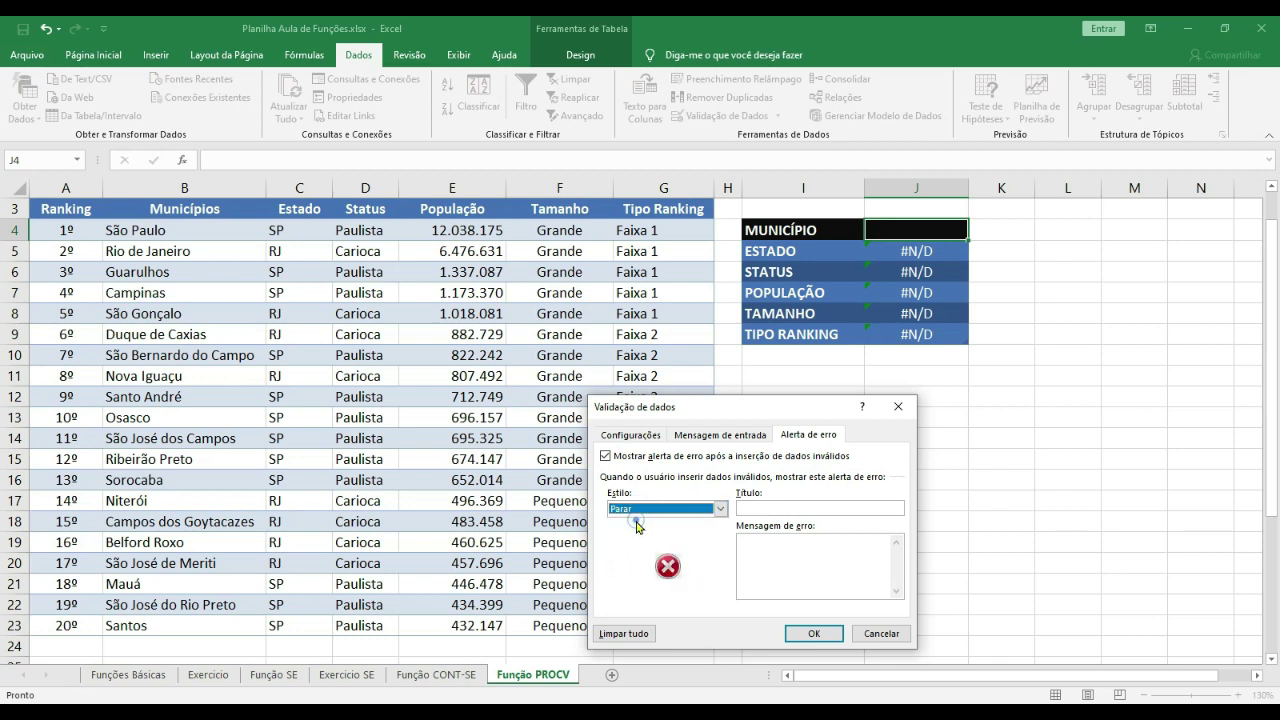
Set the error alert's title to "ERRO!" and its message to "A cidade que você digitou é inválida."
left_click(762, 508)
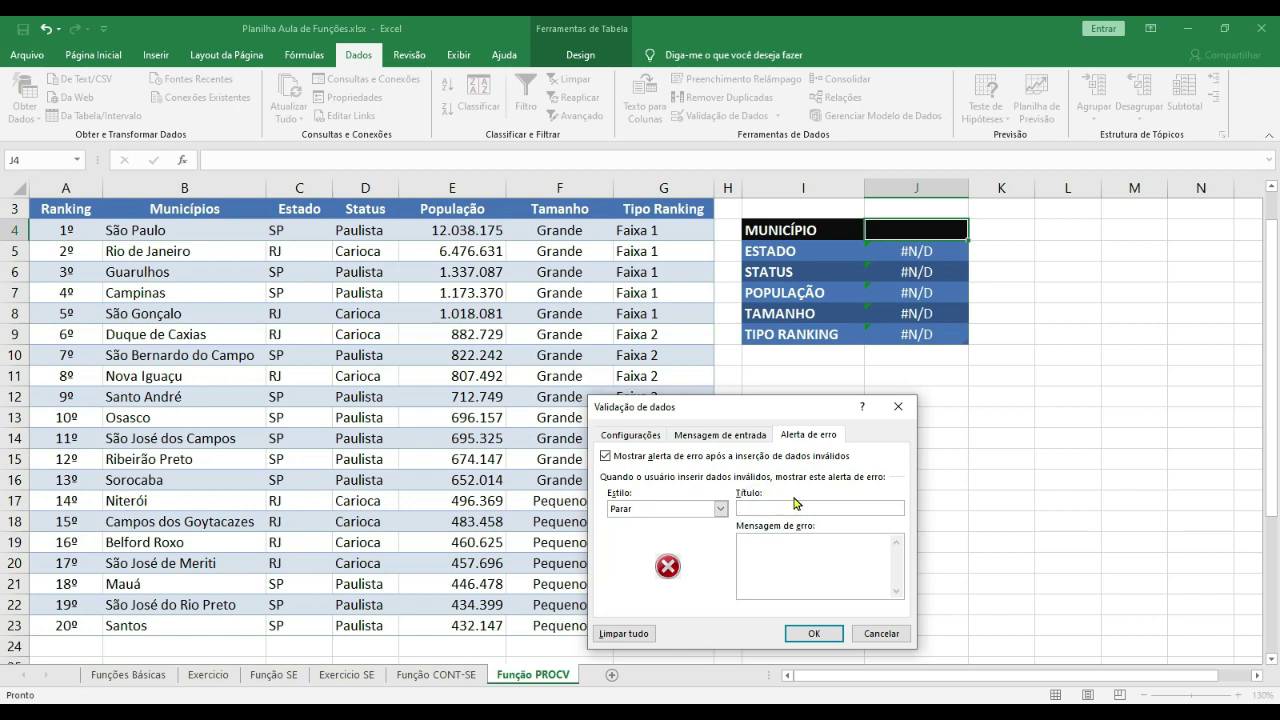
left_click(810, 562)
type("A cidade que você digitou é inválida.")
Review the validation settings, apply them to J4, and reselect the cell to check its input message
left_click(812, 434)
left_click(724, 437)
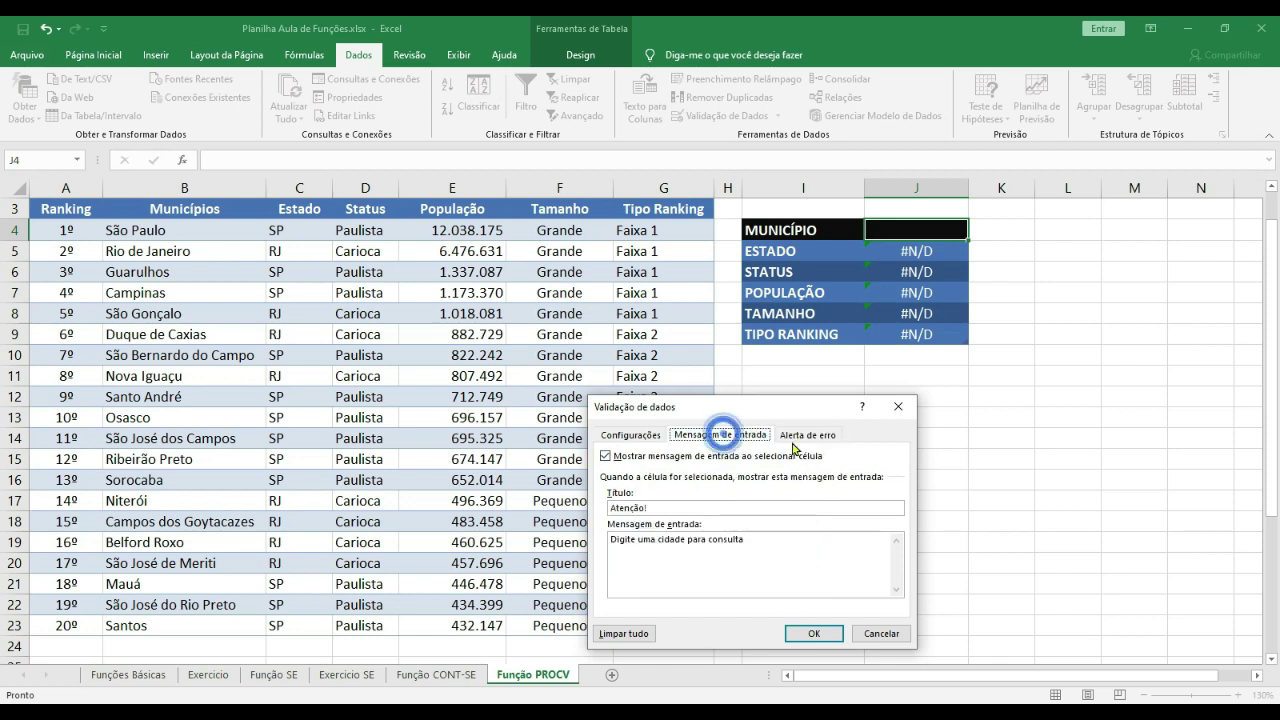
left_click(633, 434)
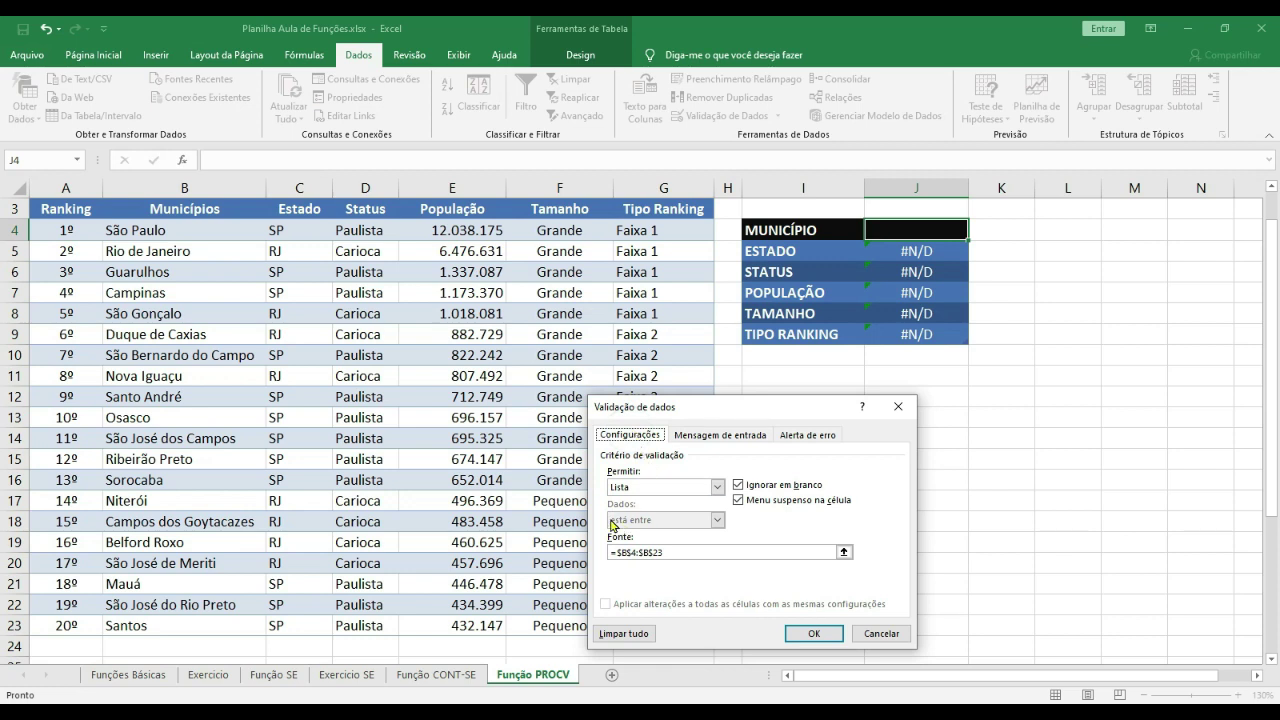
left_click(826, 636)
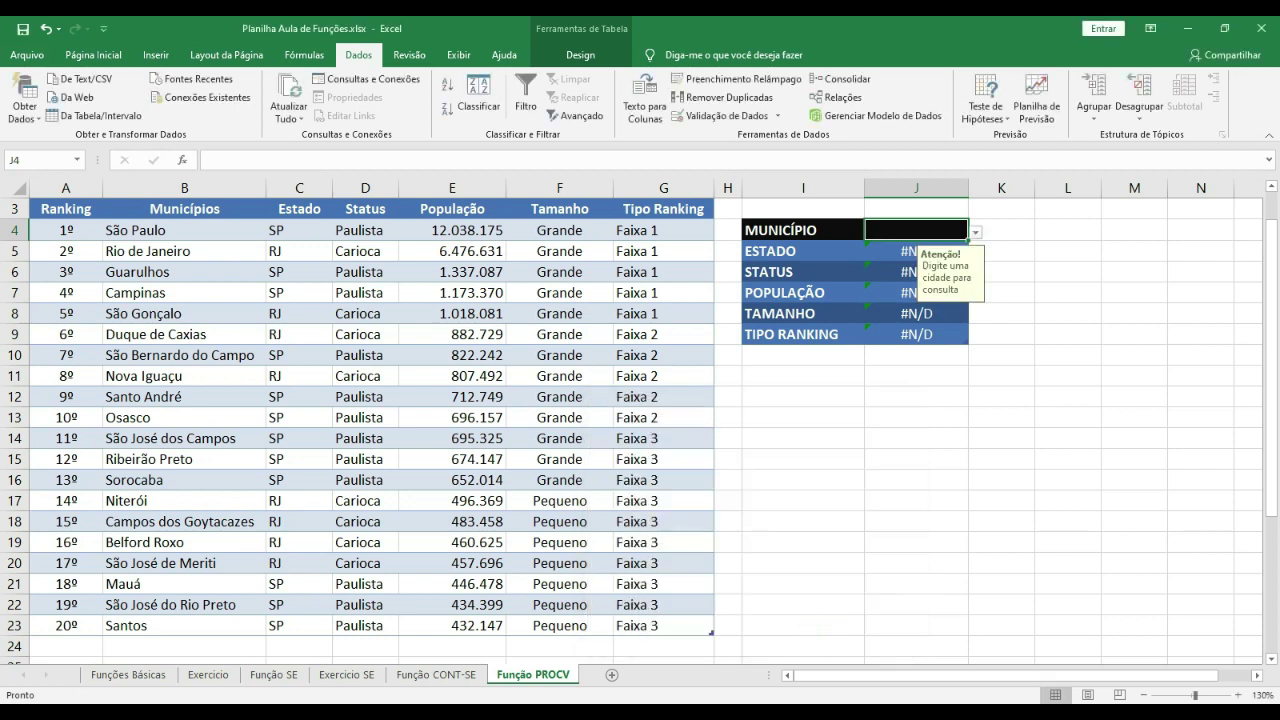
left_click(958, 413)
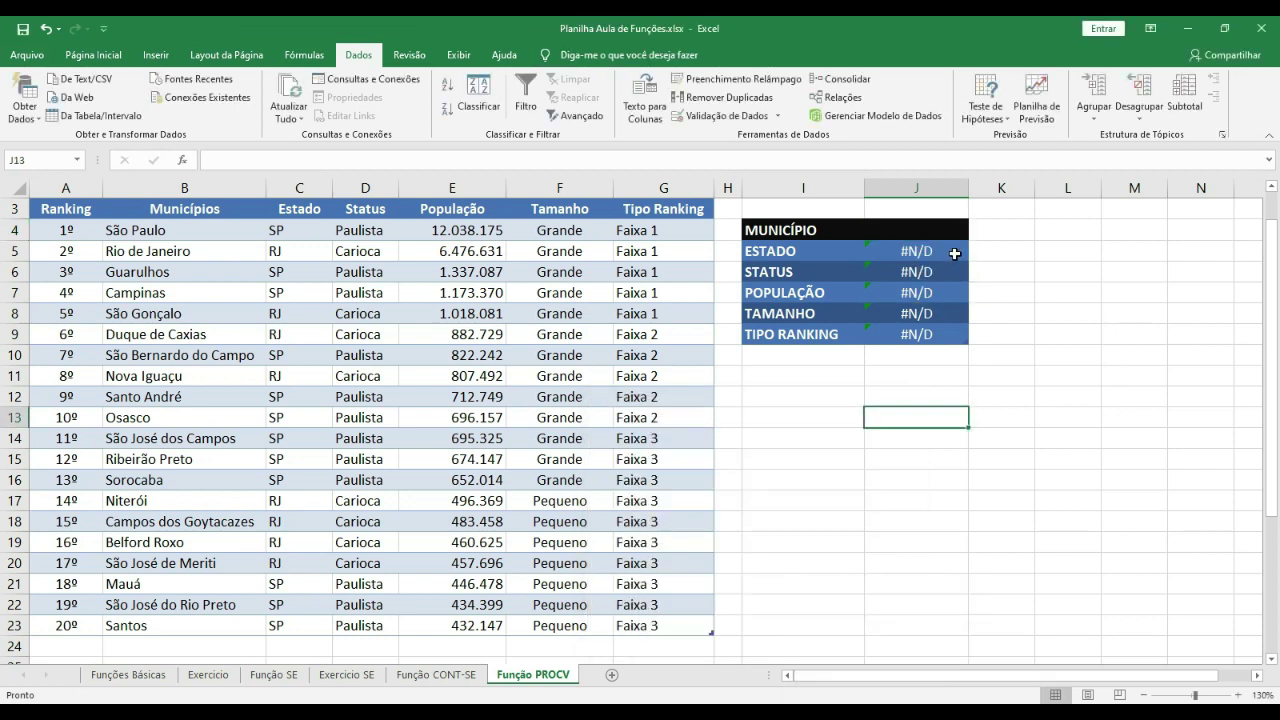
left_click(912, 231)
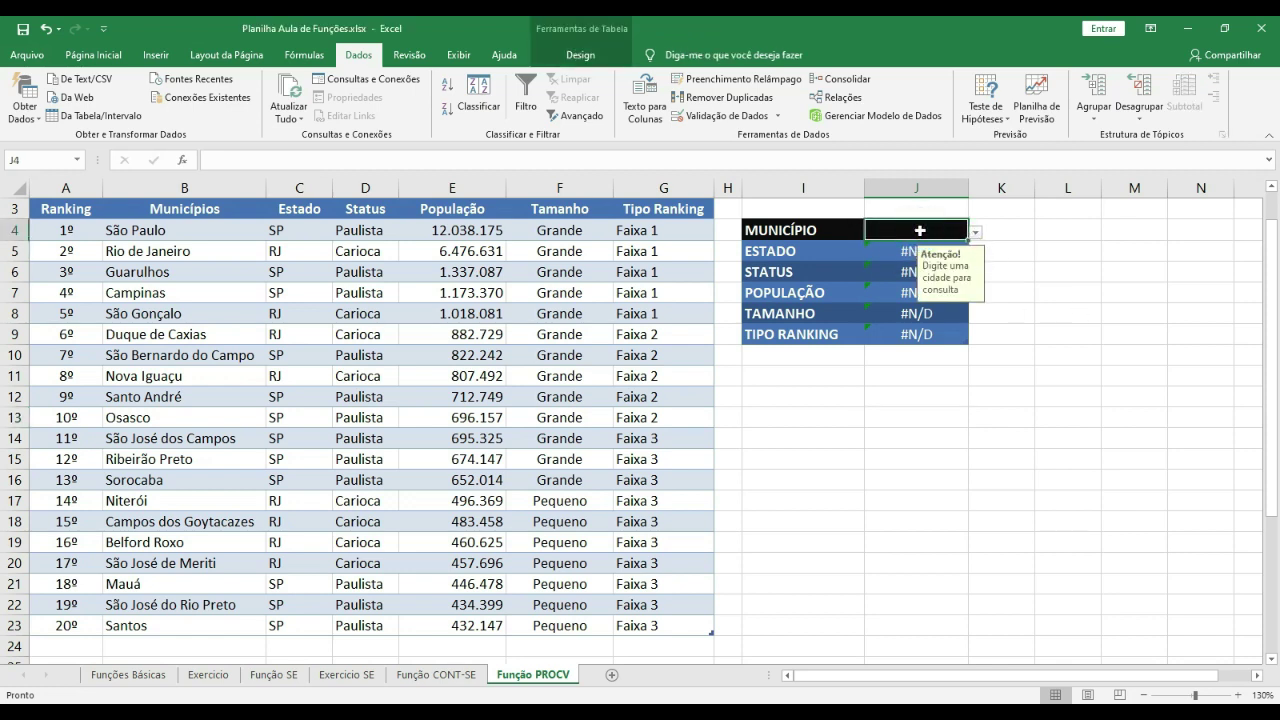
type("ddddd")
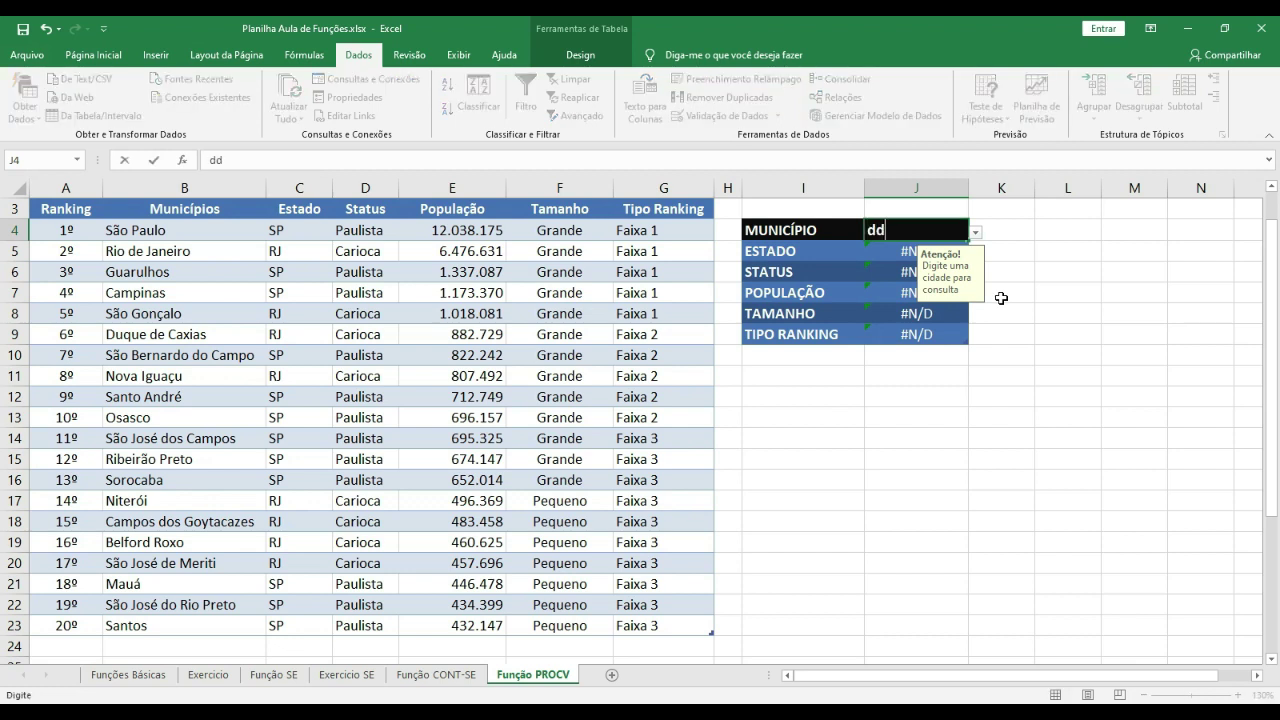
key("BackSpace")
key("BackSpace")
key("BackSpace")
key("BackSpace")
key("BackSpace")
key("BackSpace")
Choose Niterói from the municipality list in J4 to test the lookups
left_click(975, 232)
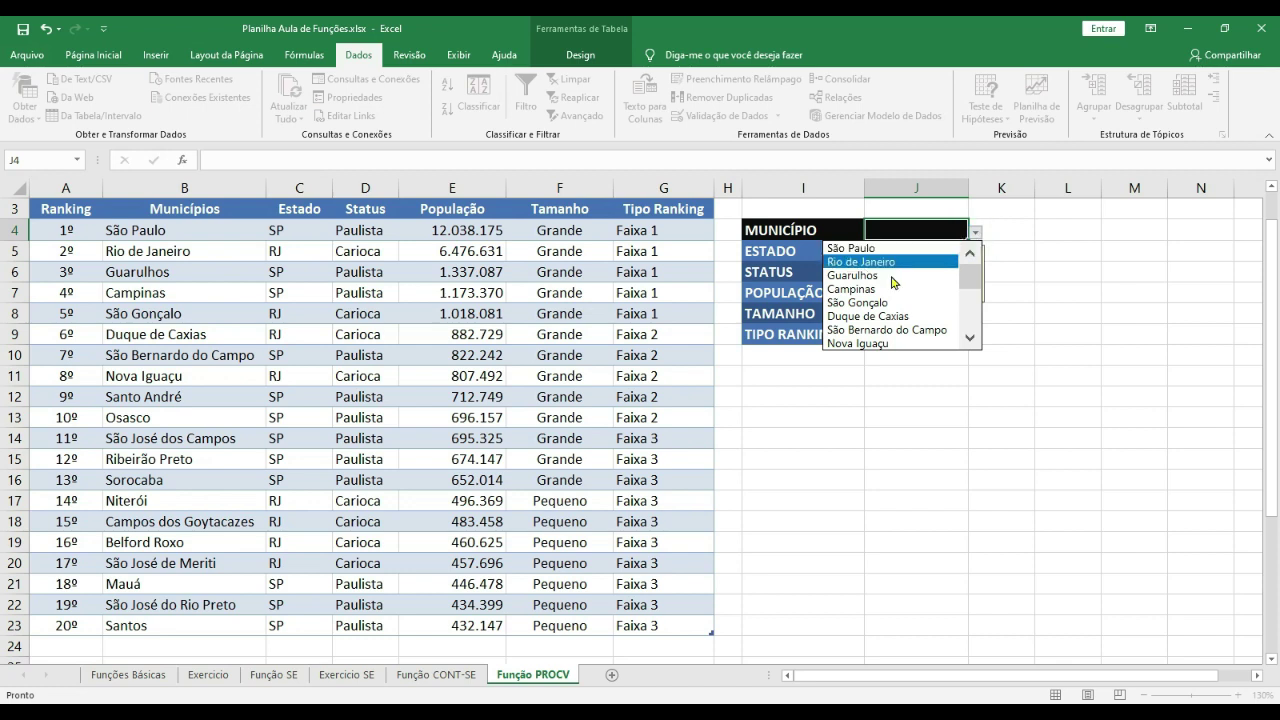
scroll(973, 339, "down", 3)
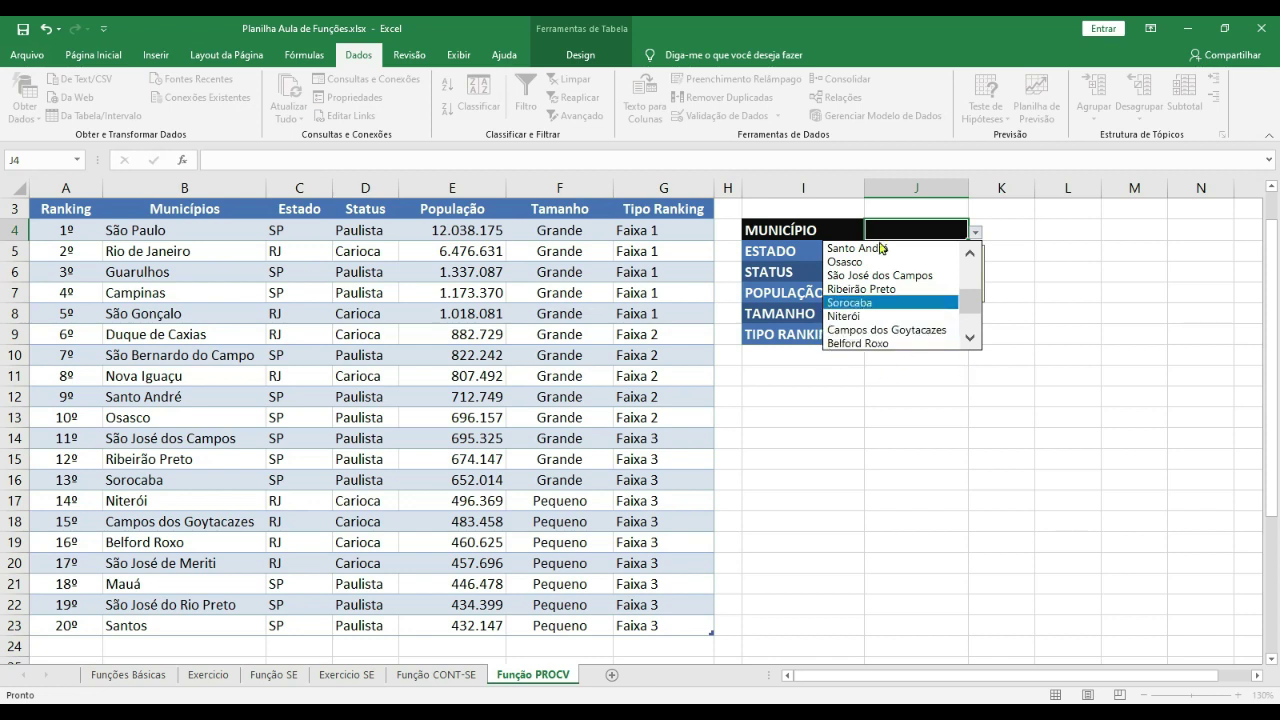
left_click(847, 318)
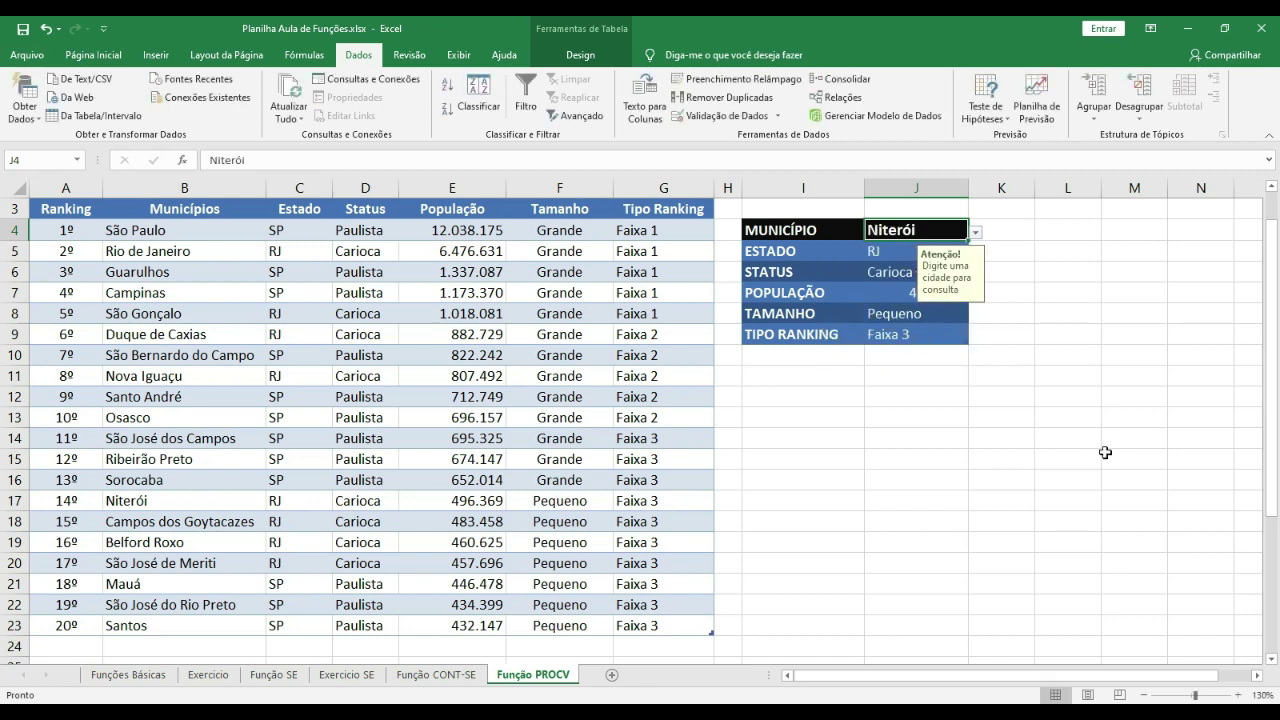
left_click(1067, 396)
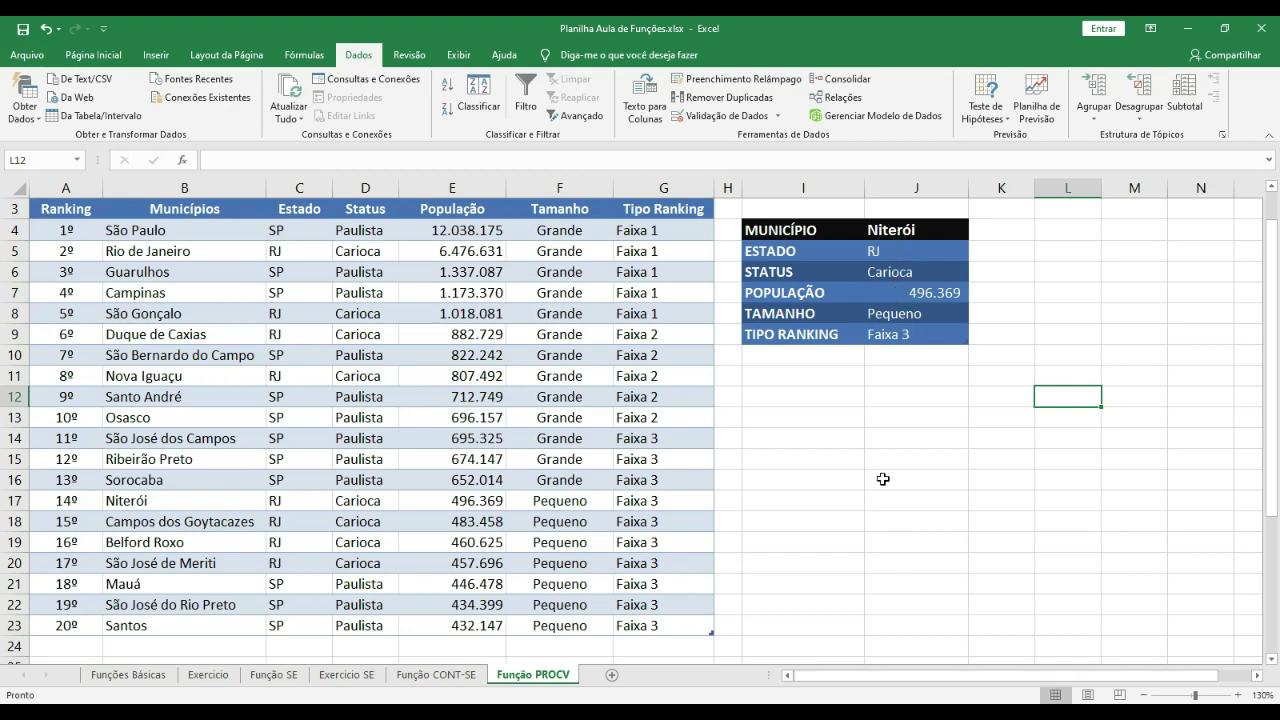
Change the municipality in J4 to Mauá using its validation list
left_click(907, 230)
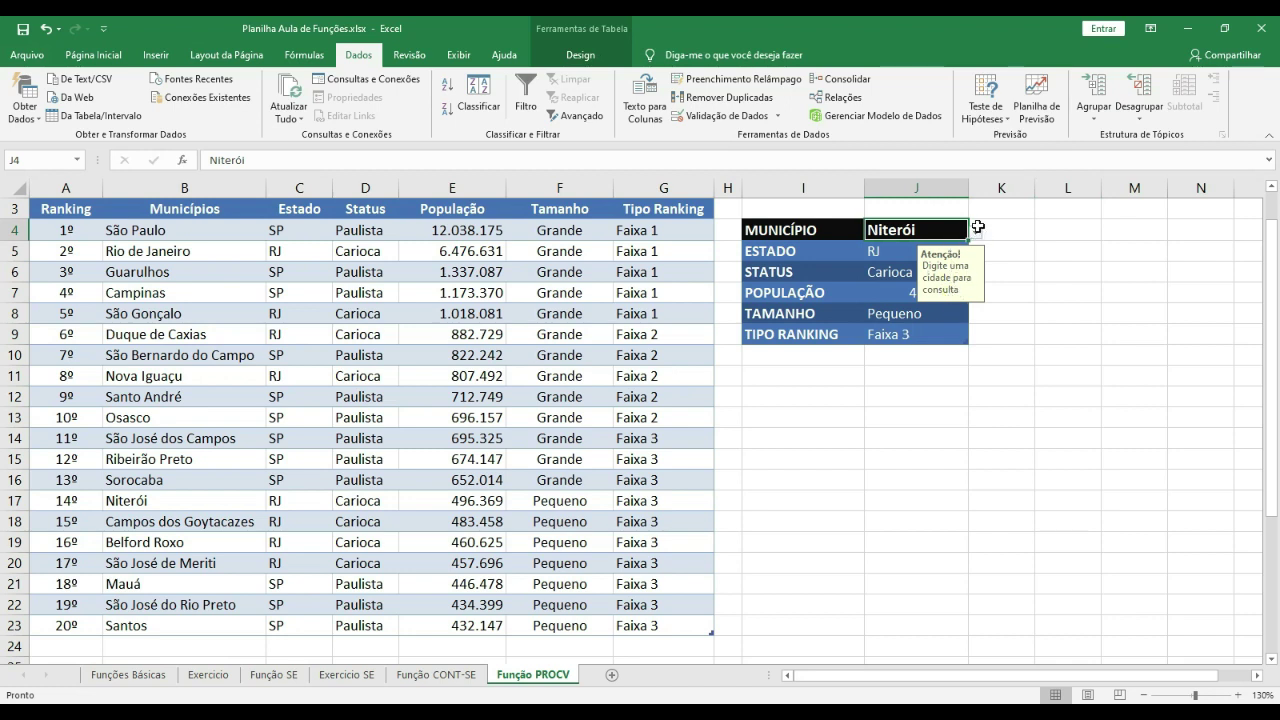
left_click(974, 233)
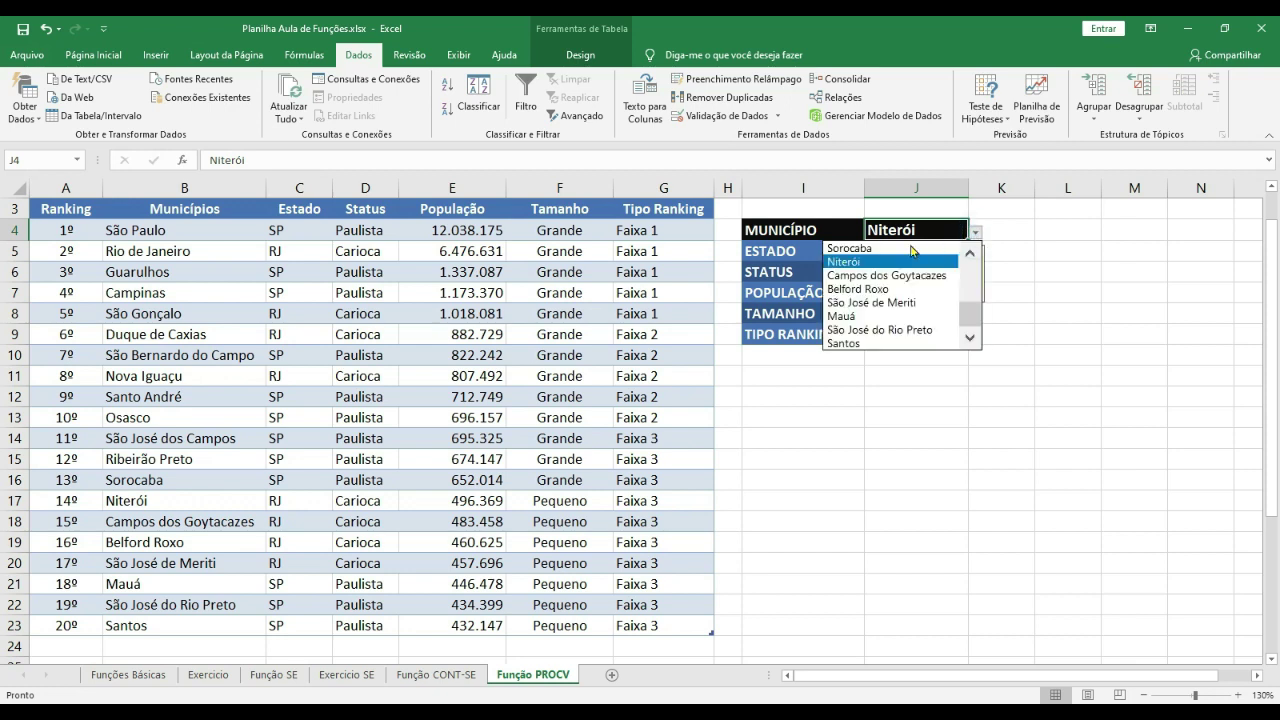
left_click(881, 318)
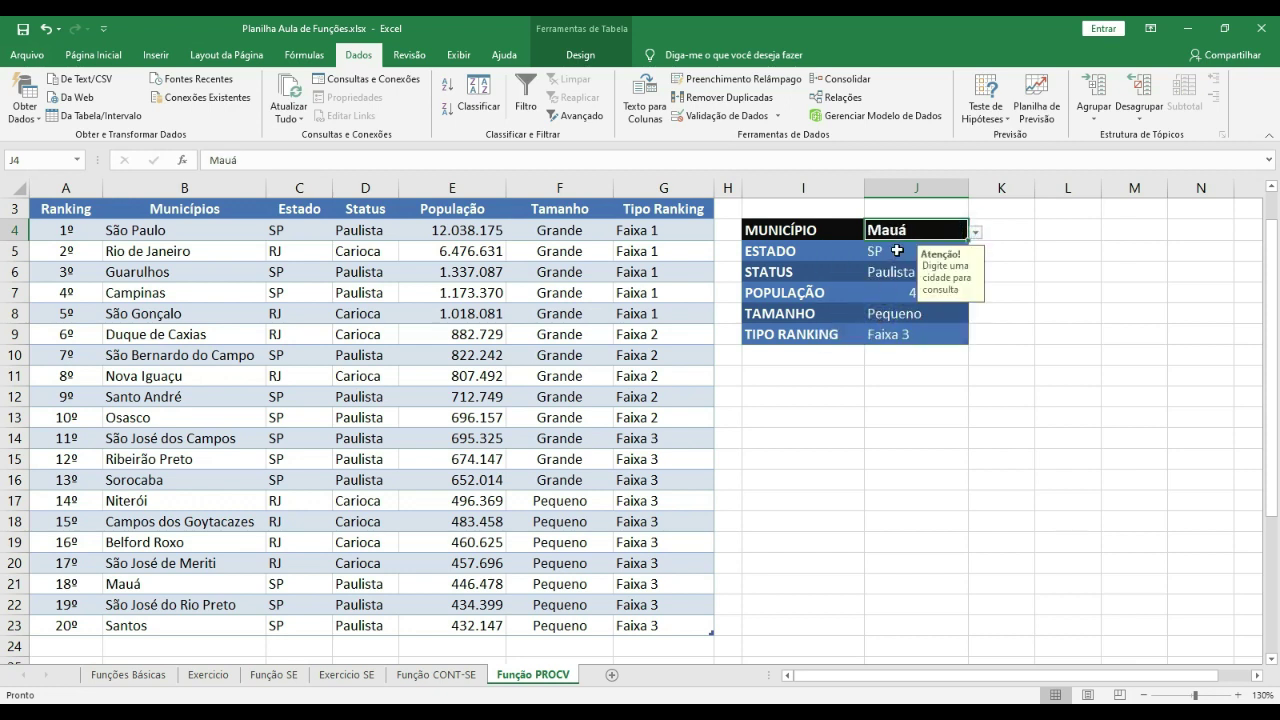
left_click(913, 433)
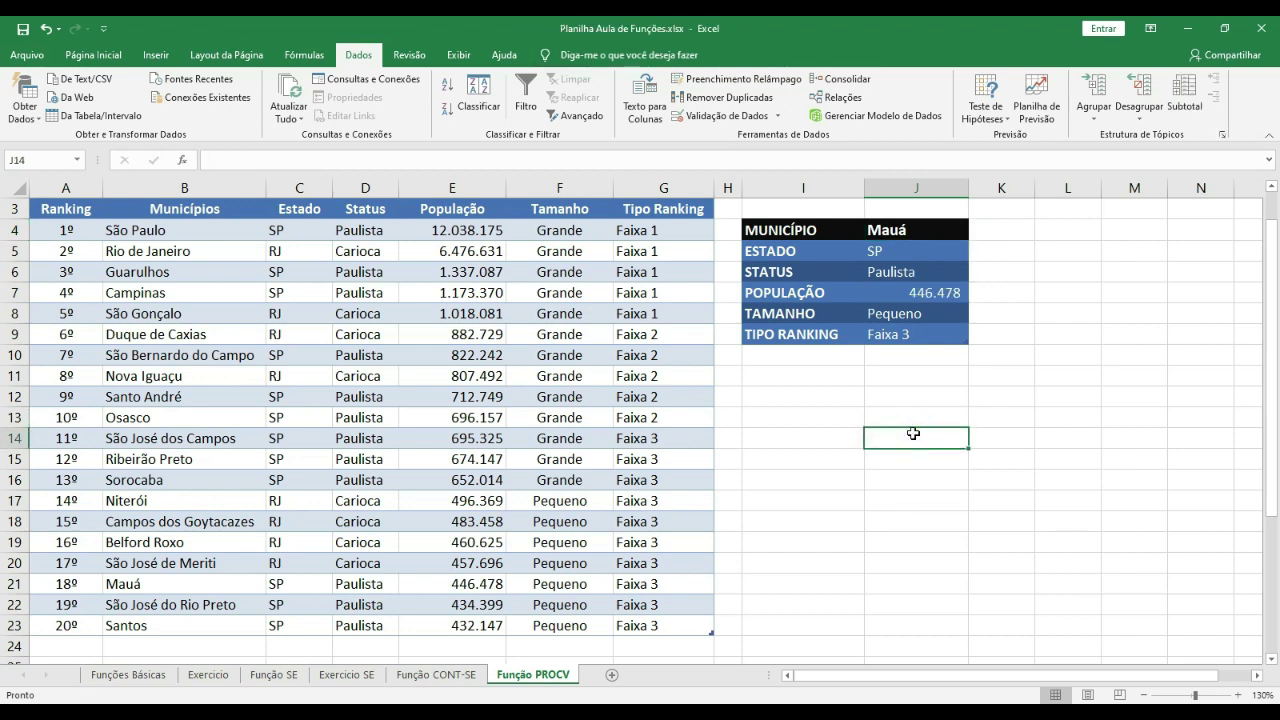
Try to enter the unlisted city "Juiz de Fora" in J4 to test the error alert
left_click(917, 230)
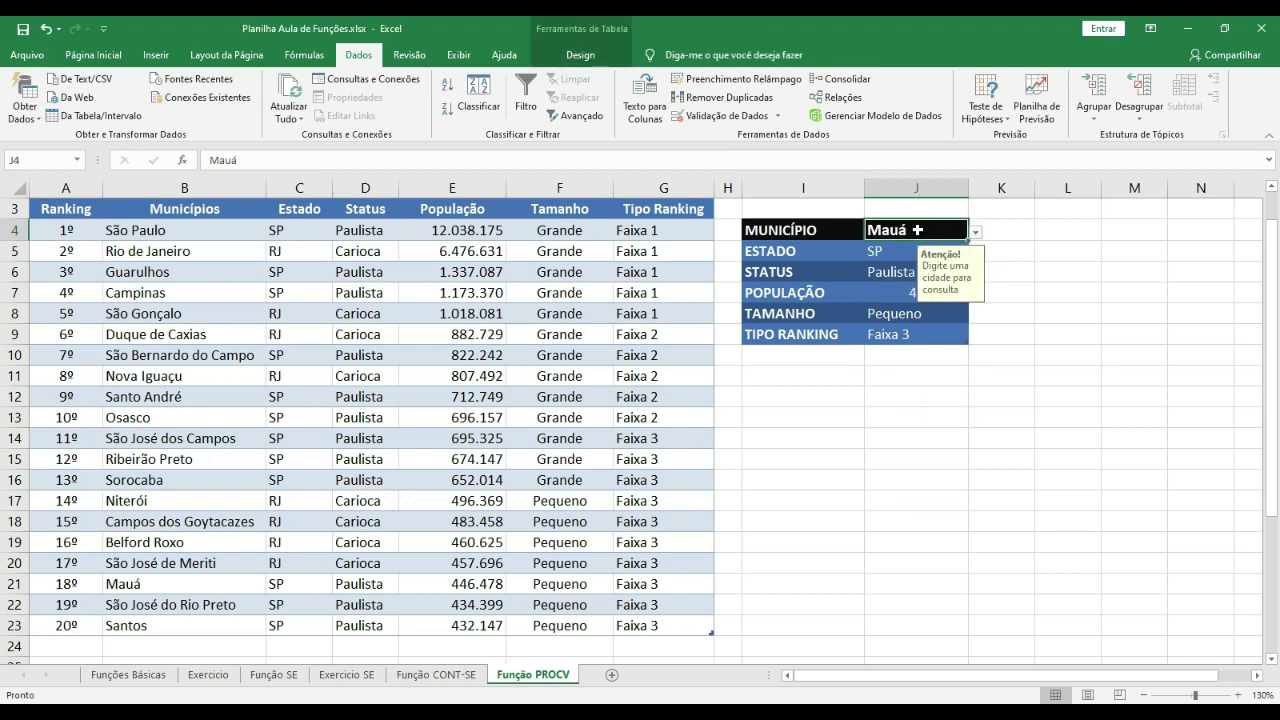
type("Juiz d")
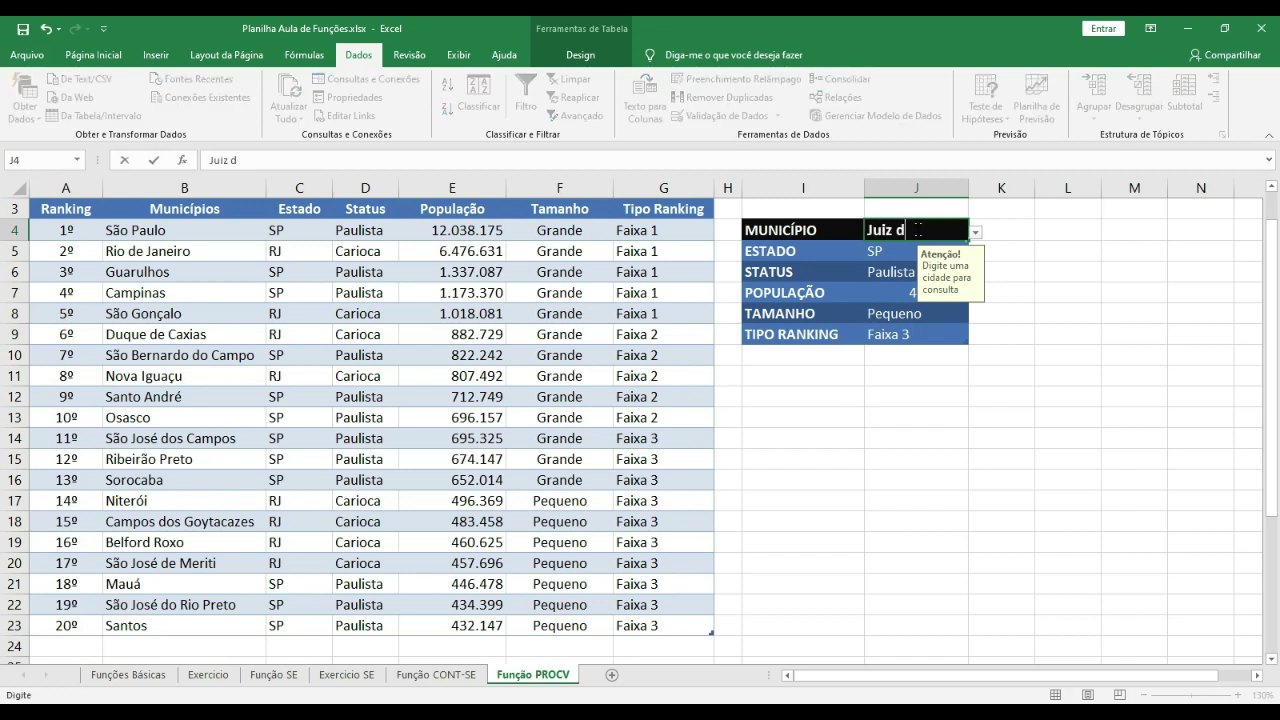
type("e Fora")
key("Return")
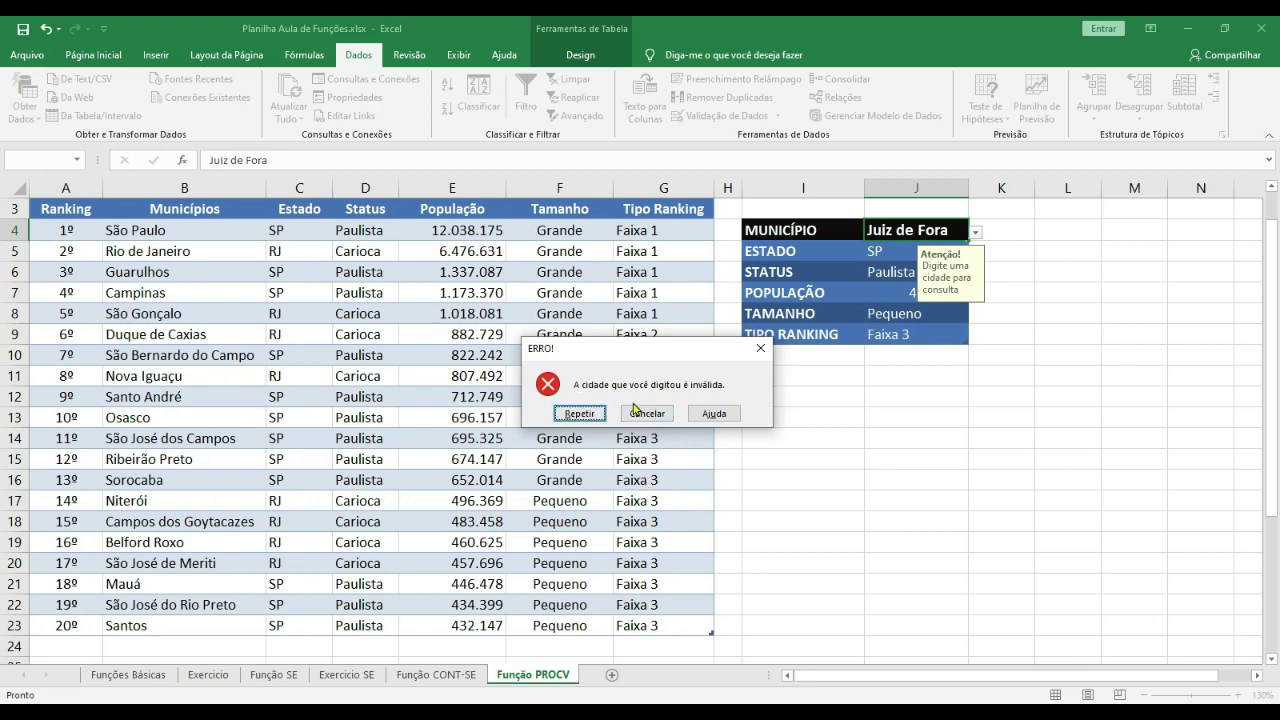
Retry the rejected entry in J4 with the listed city "Osasco"
left_click(570, 408)
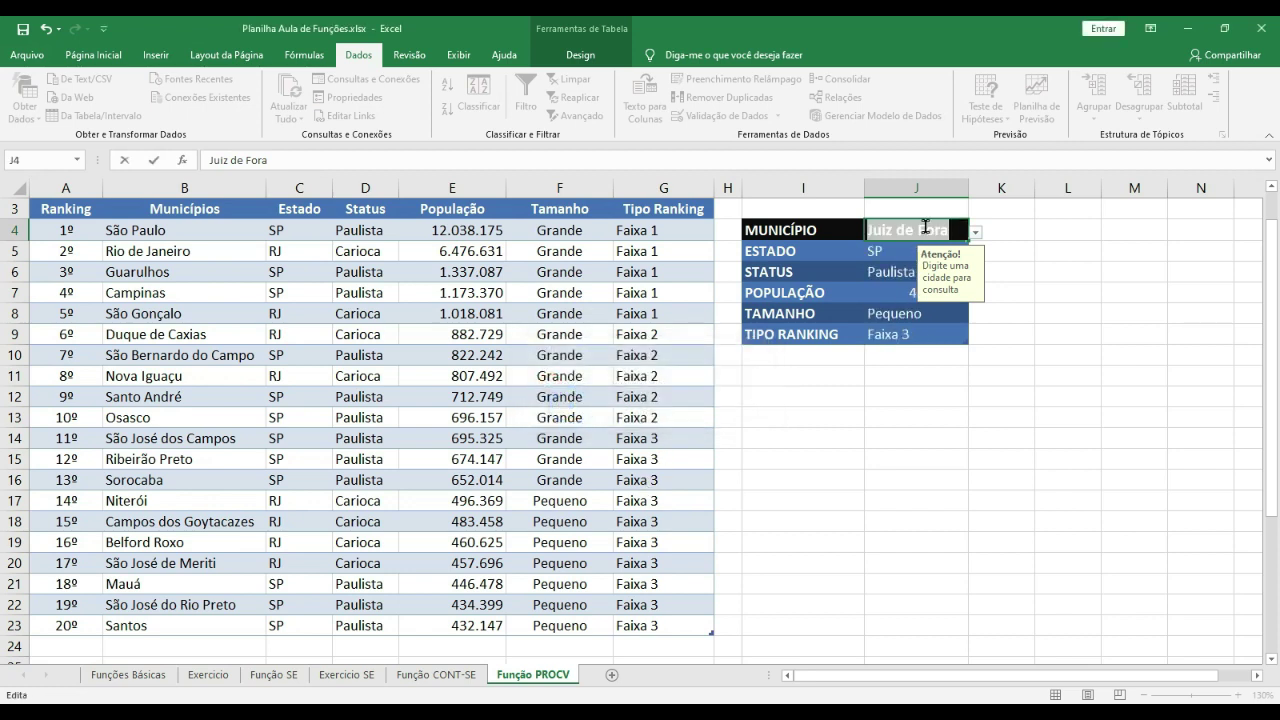
type("Osasc")
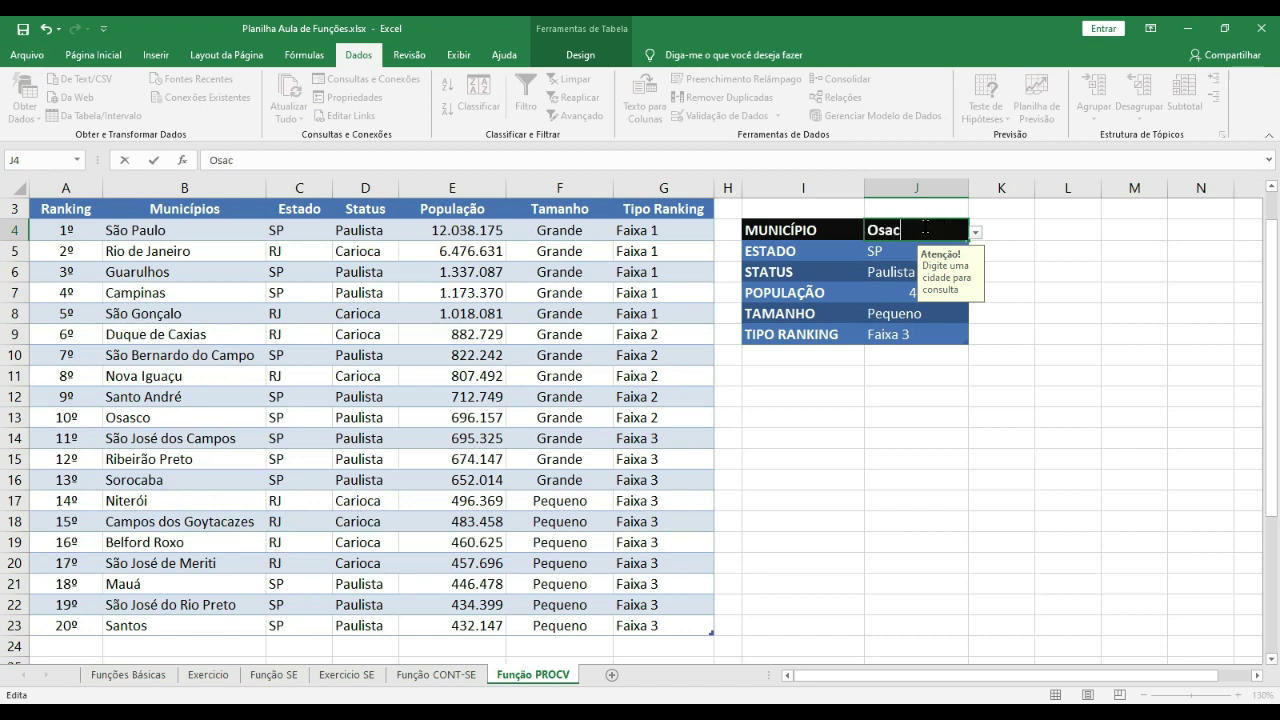
type("o")
key("Return")
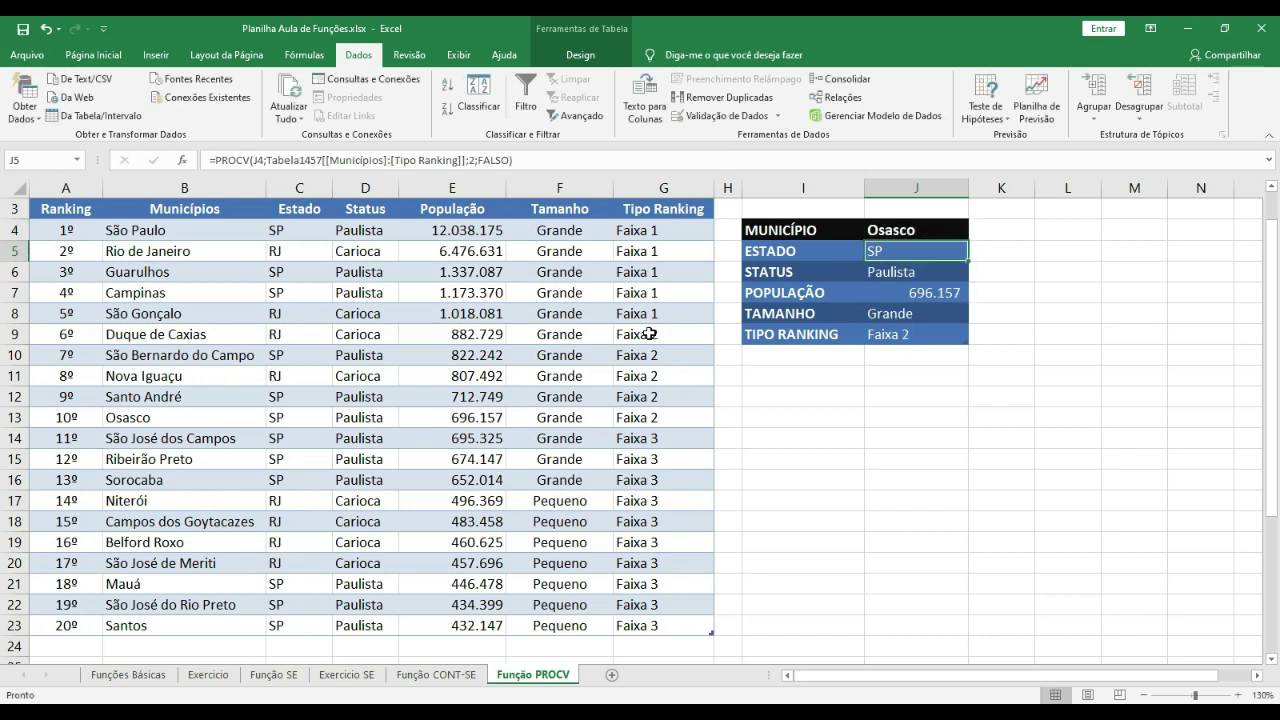
Choose Campos dos Goytacazes from the municipality list in J4
left_click_drag(930, 334, 930, 230)
left_click(973, 234)
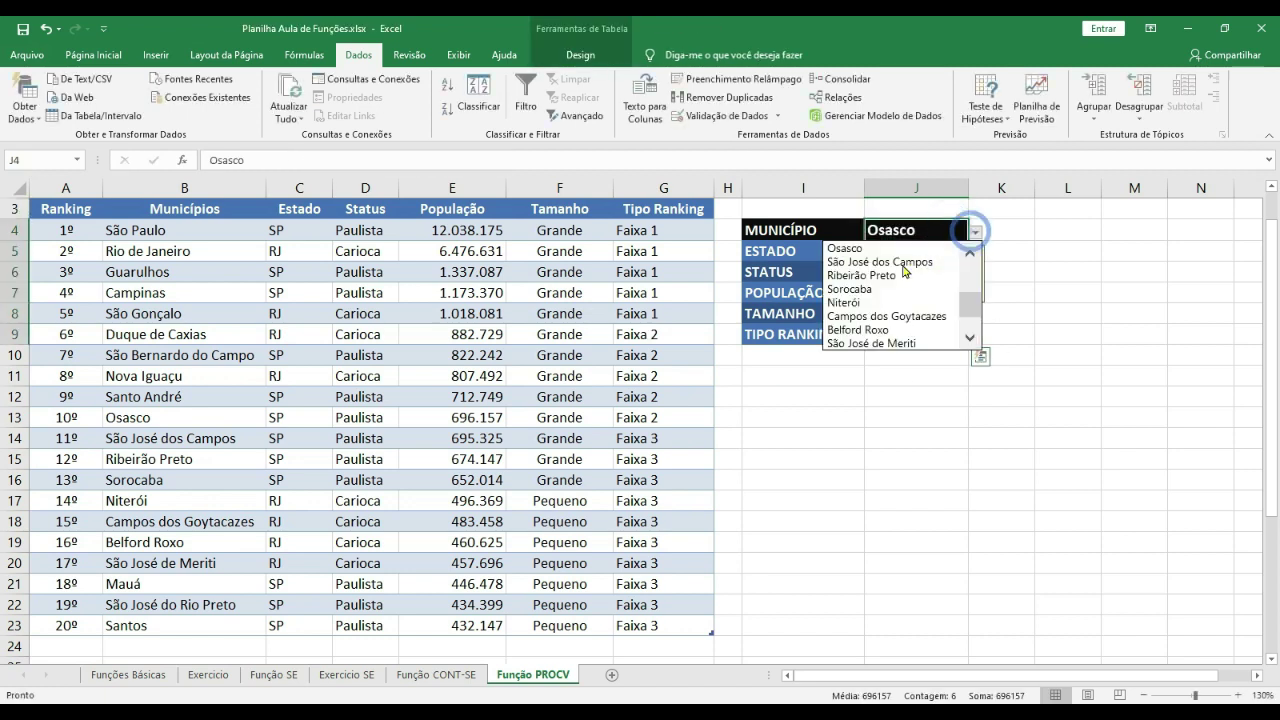
left_click(904, 328)
left_click(908, 395)
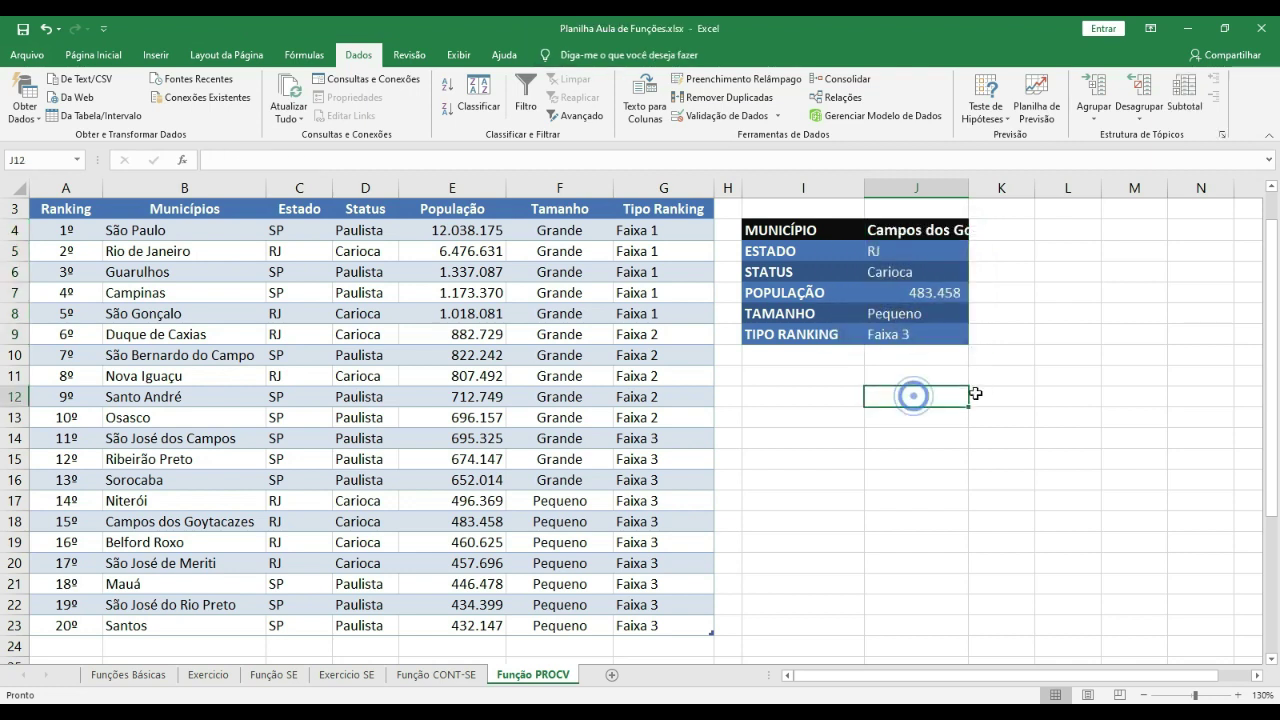
left_click(914, 574)
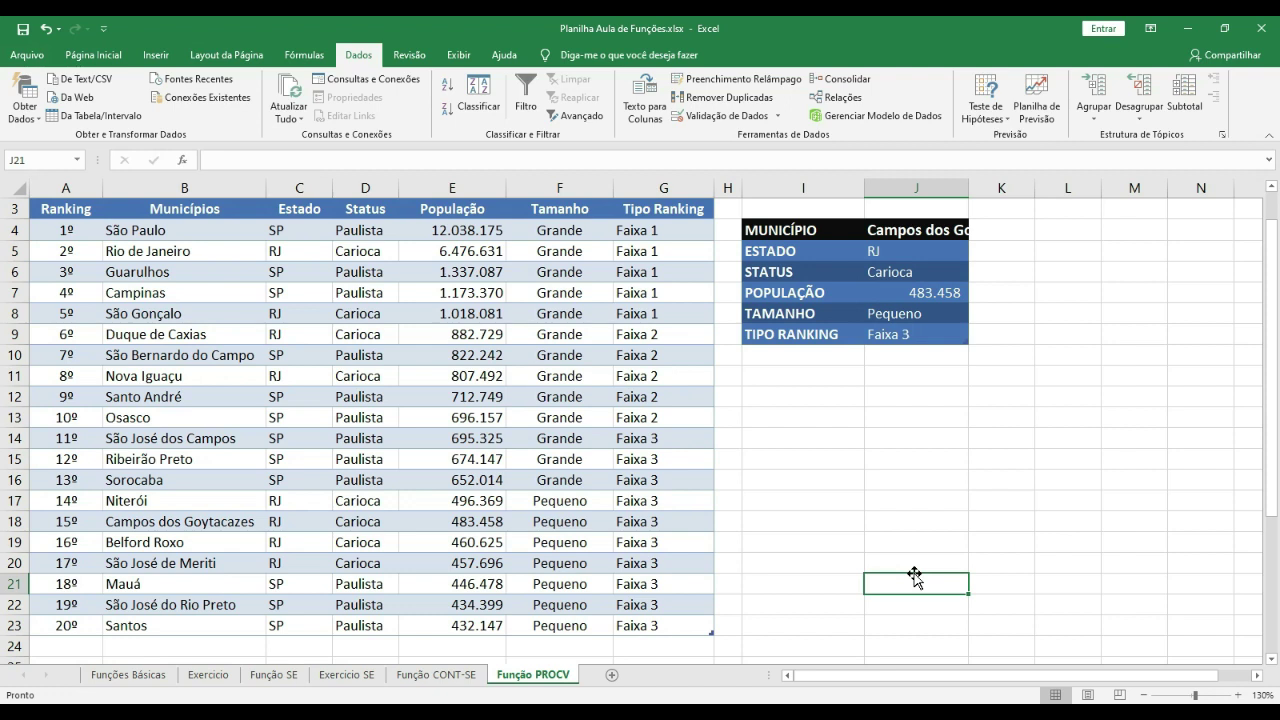
Widen column J until the full municipality name fits in J4
left_click_drag(969, 196, 1070, 195)
left_click(990, 231)
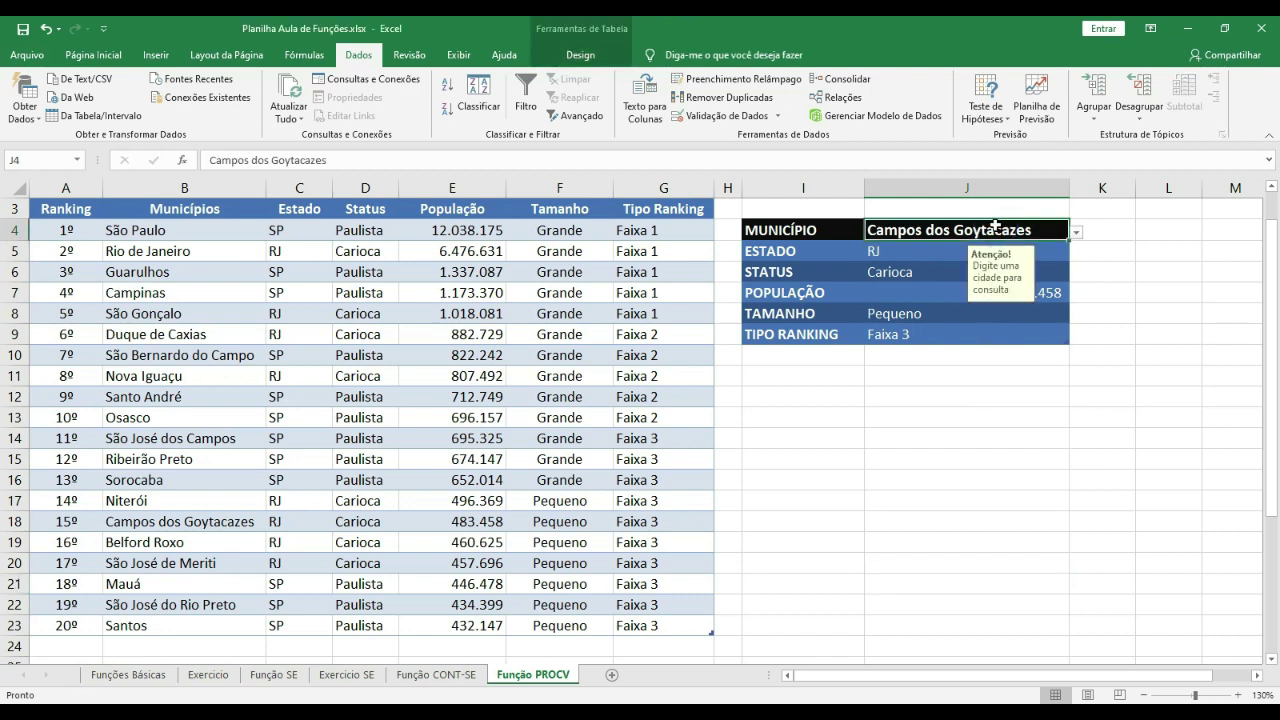
left_click(893, 377)
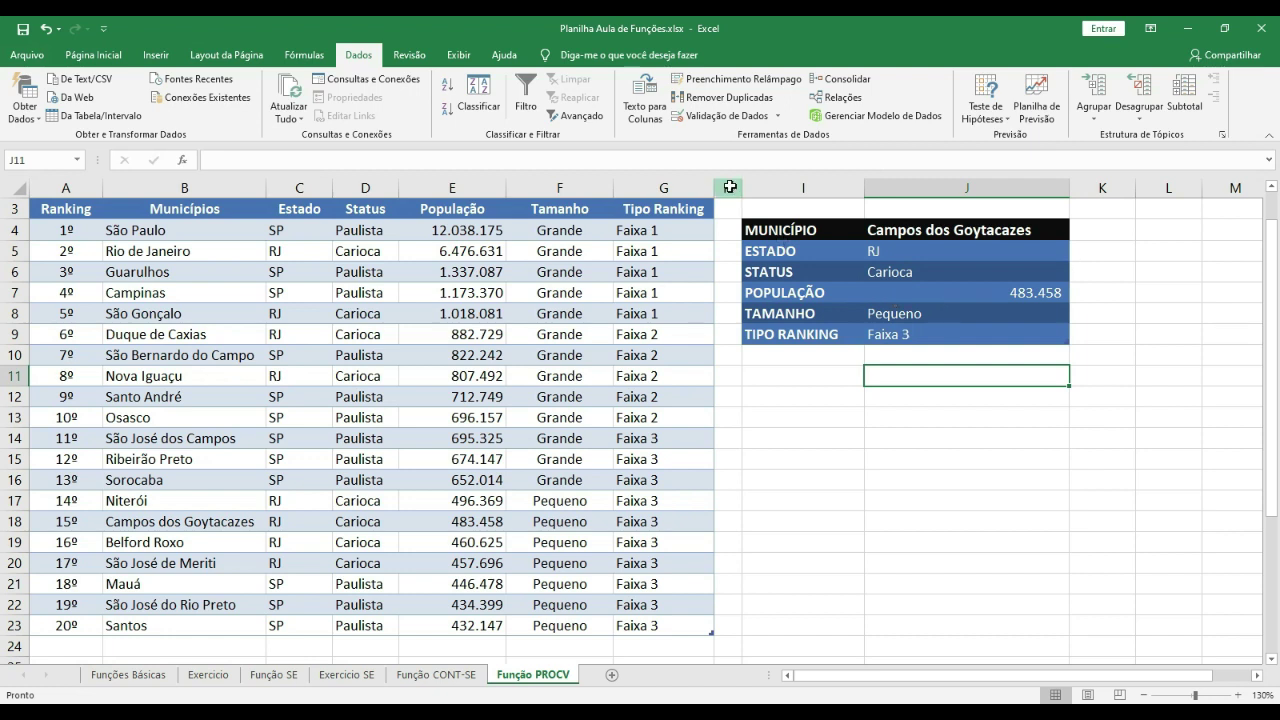
Hide columns A to H, which hold the source table of municipalities
left_click_drag(730, 187, 60, 188)
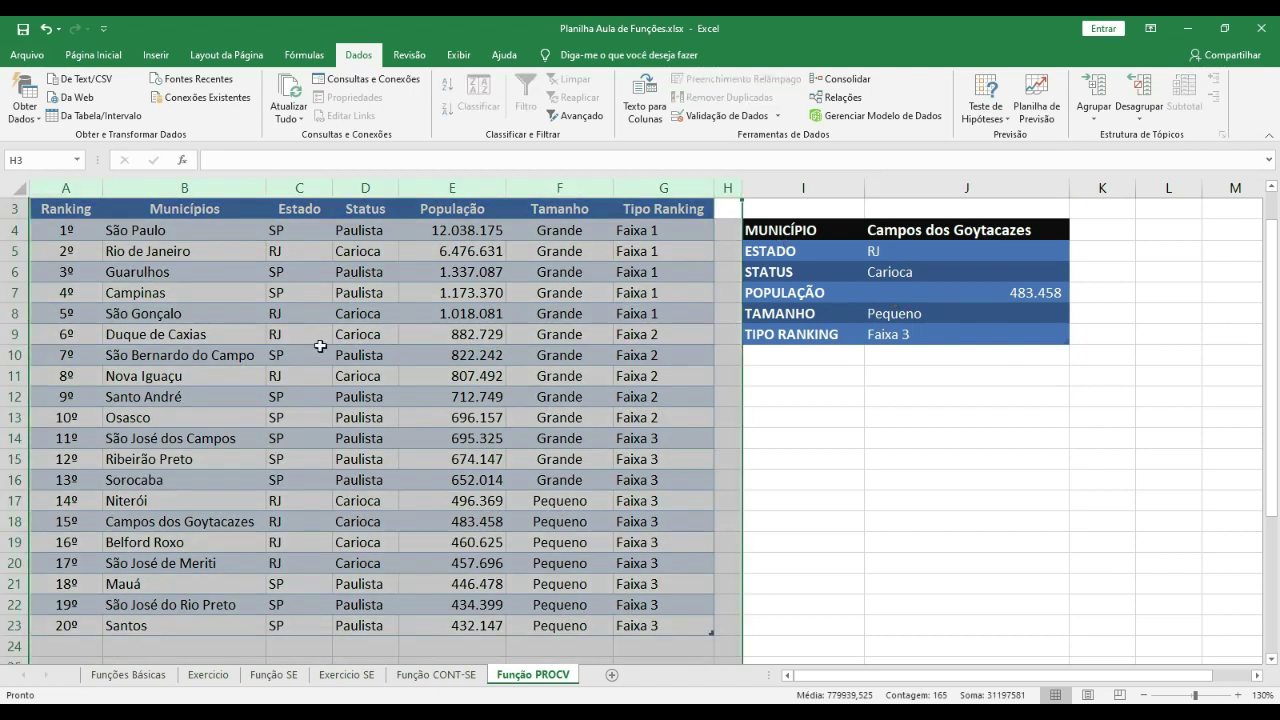
right_click(437, 297)
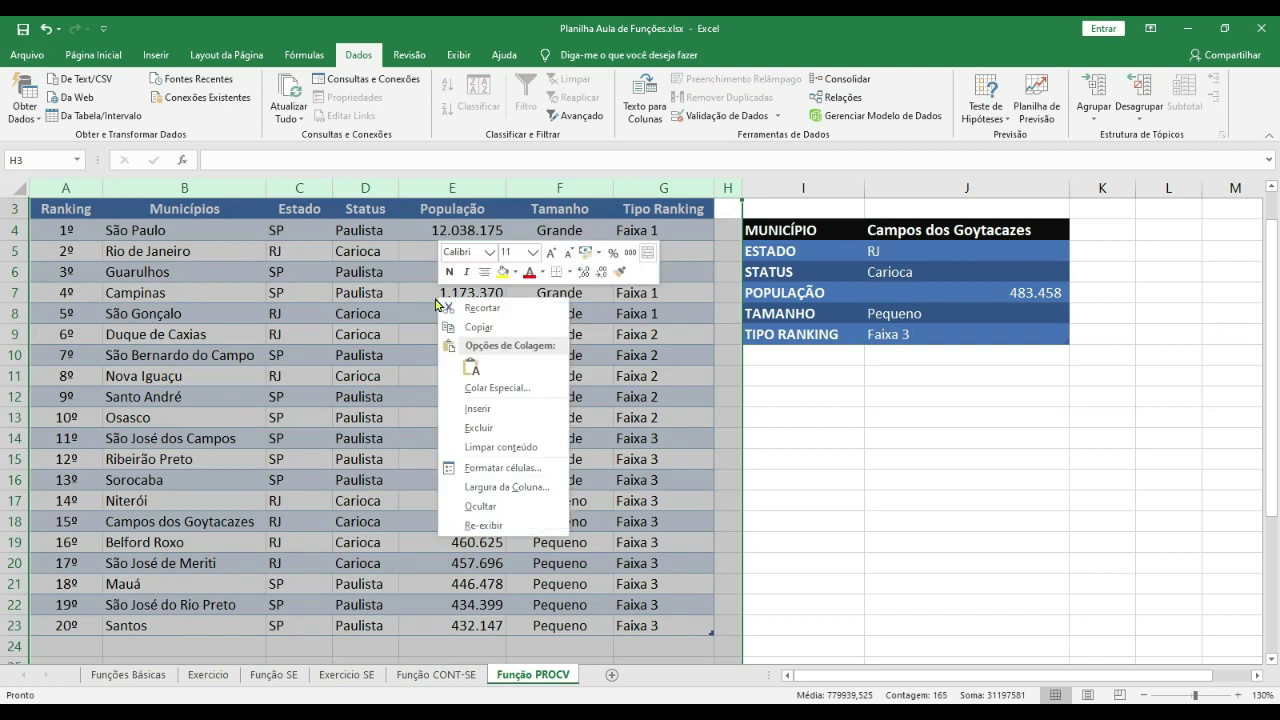
left_click(482, 507)
left_click(424, 478)
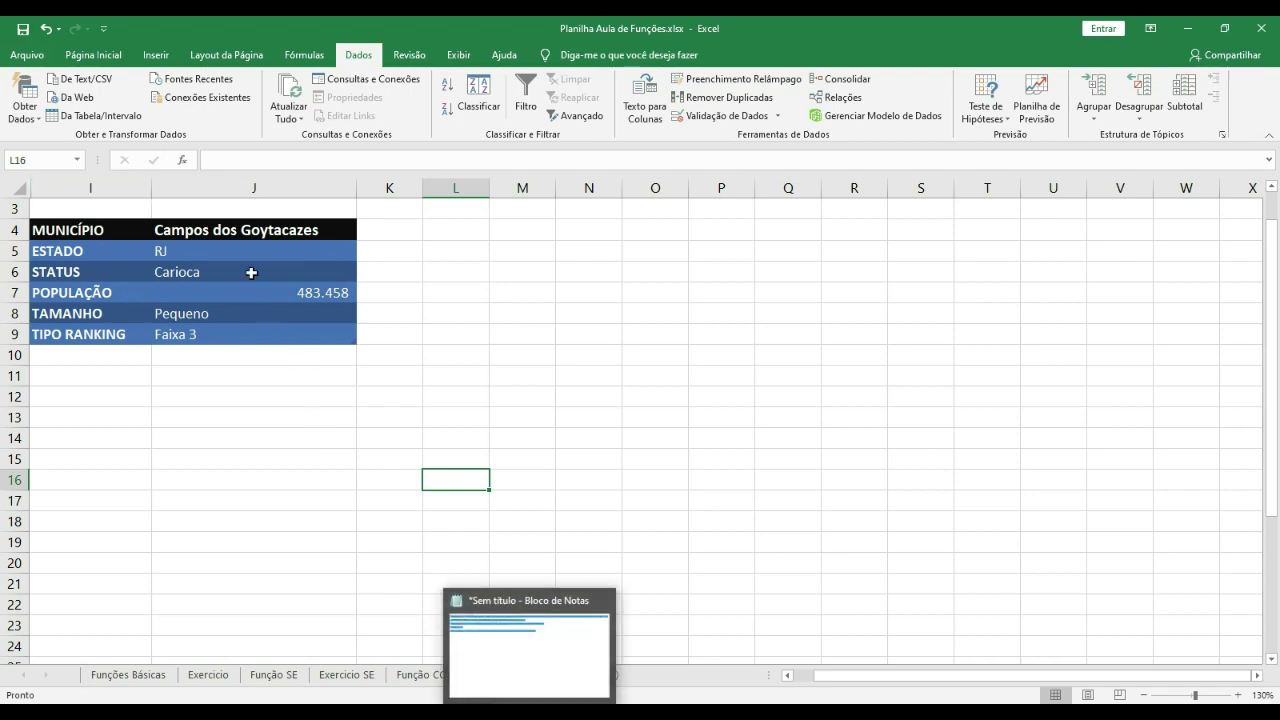
Choose Santos from the municipality list in J4 to test the lookups with the source columns hidden
left_click(285, 230)
left_click(362, 234)
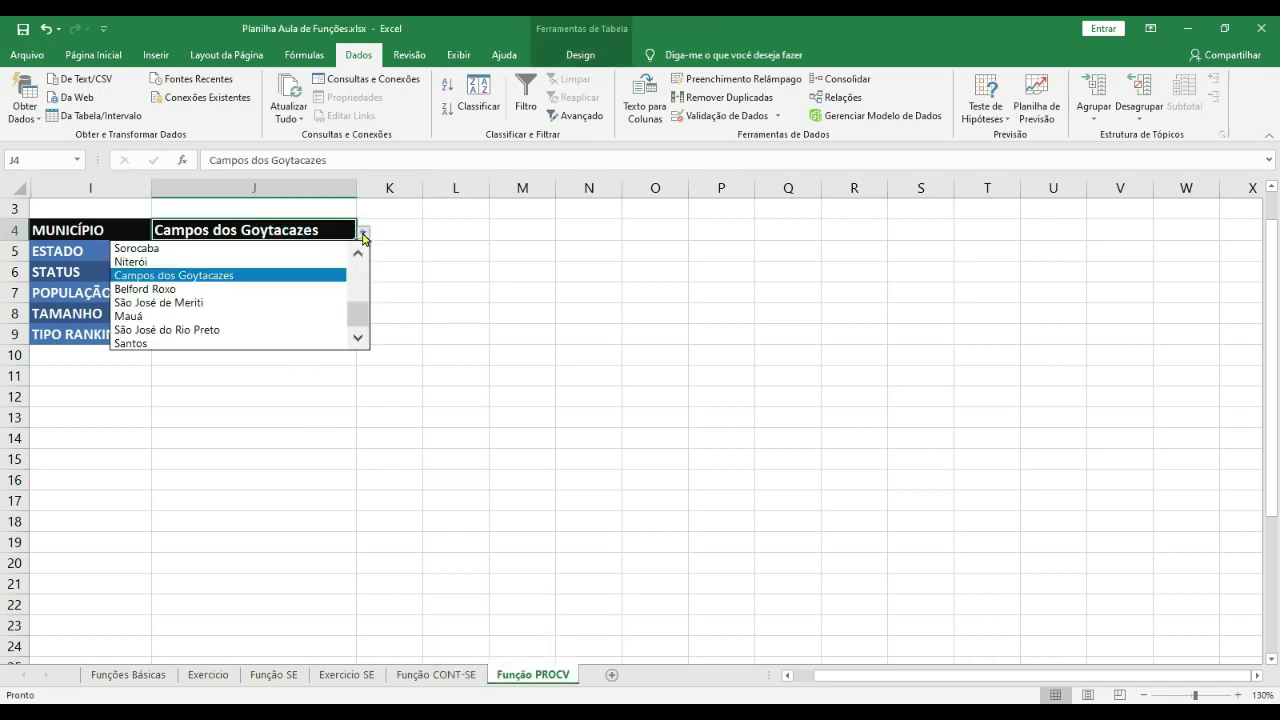
left_click(197, 344)
left_click(337, 414)
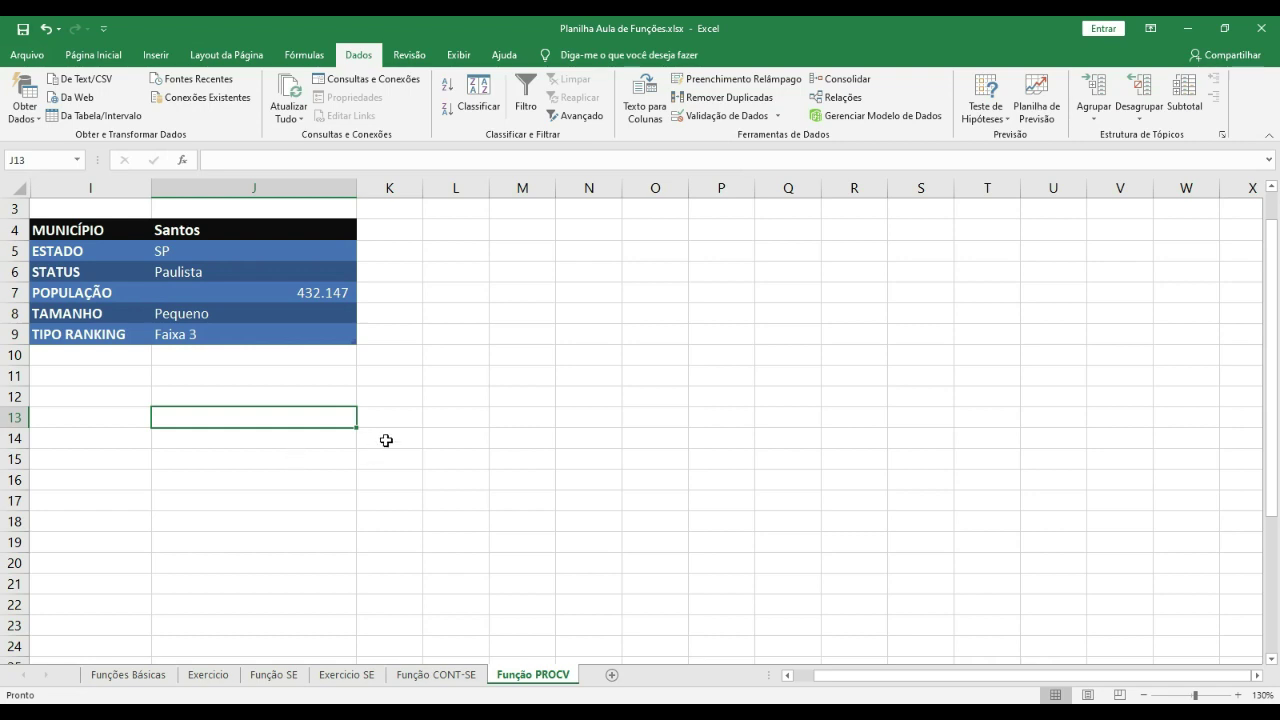
left_click(529, 369)
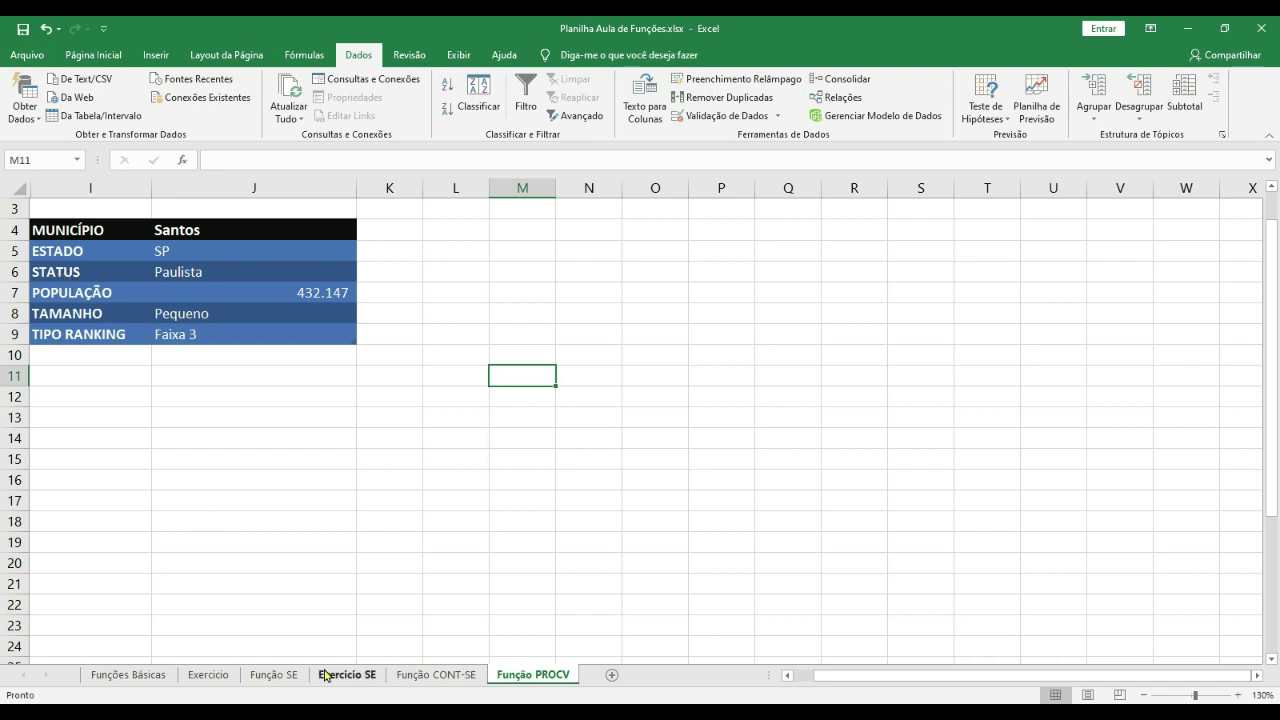
Delete the TAMANHO lookup formula in J8 to demonstrate that it is unprotected, and reselect the cell
left_click(206, 314)
key("Delete")
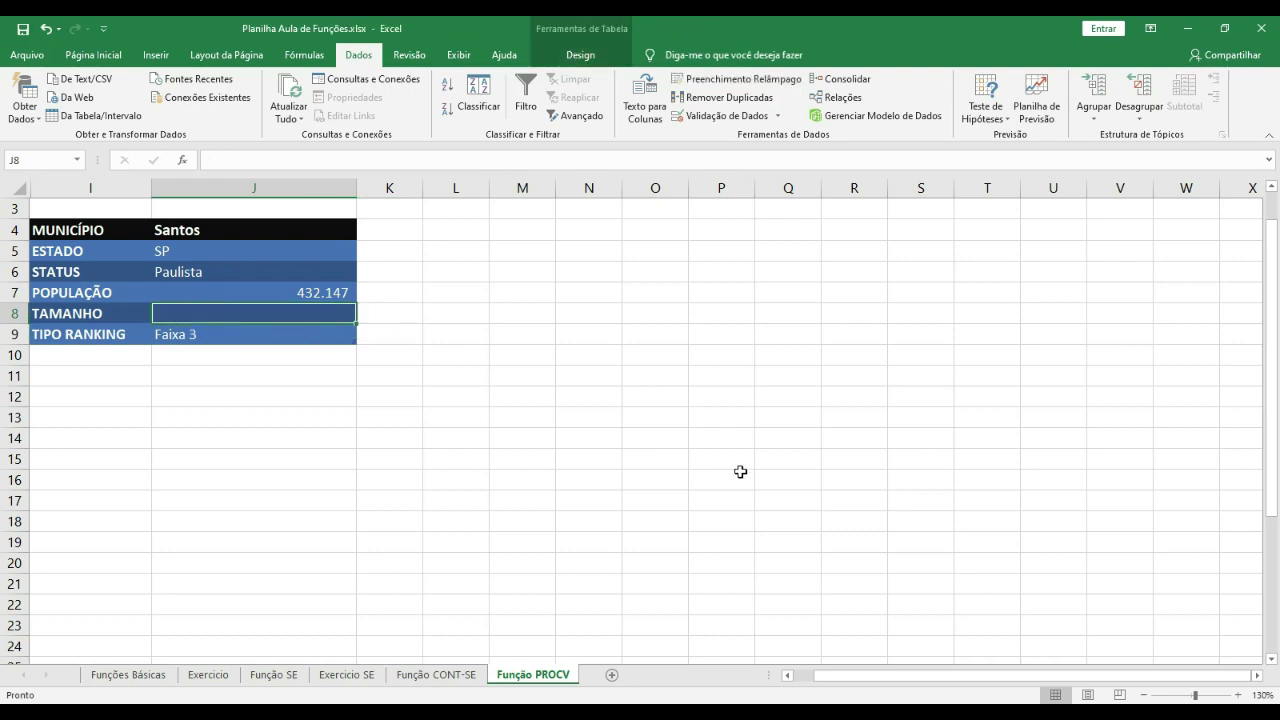
key("Down")
key("Down")
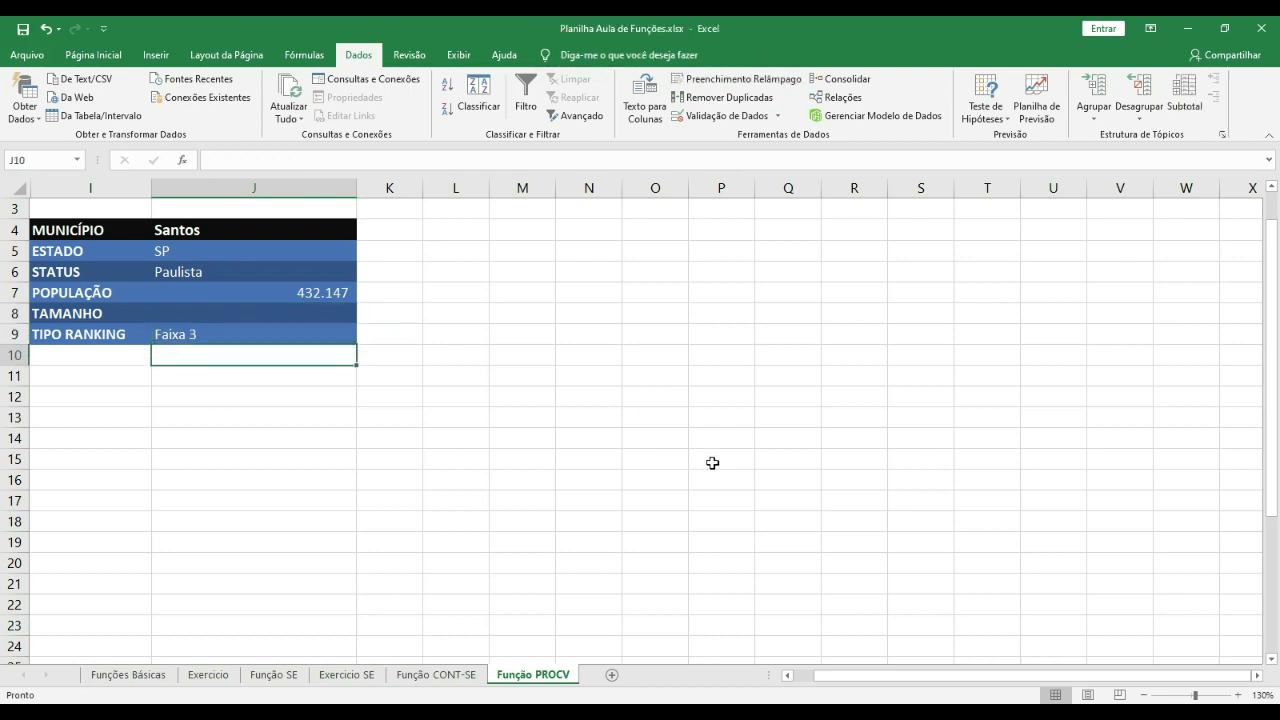
left_click(256, 311)
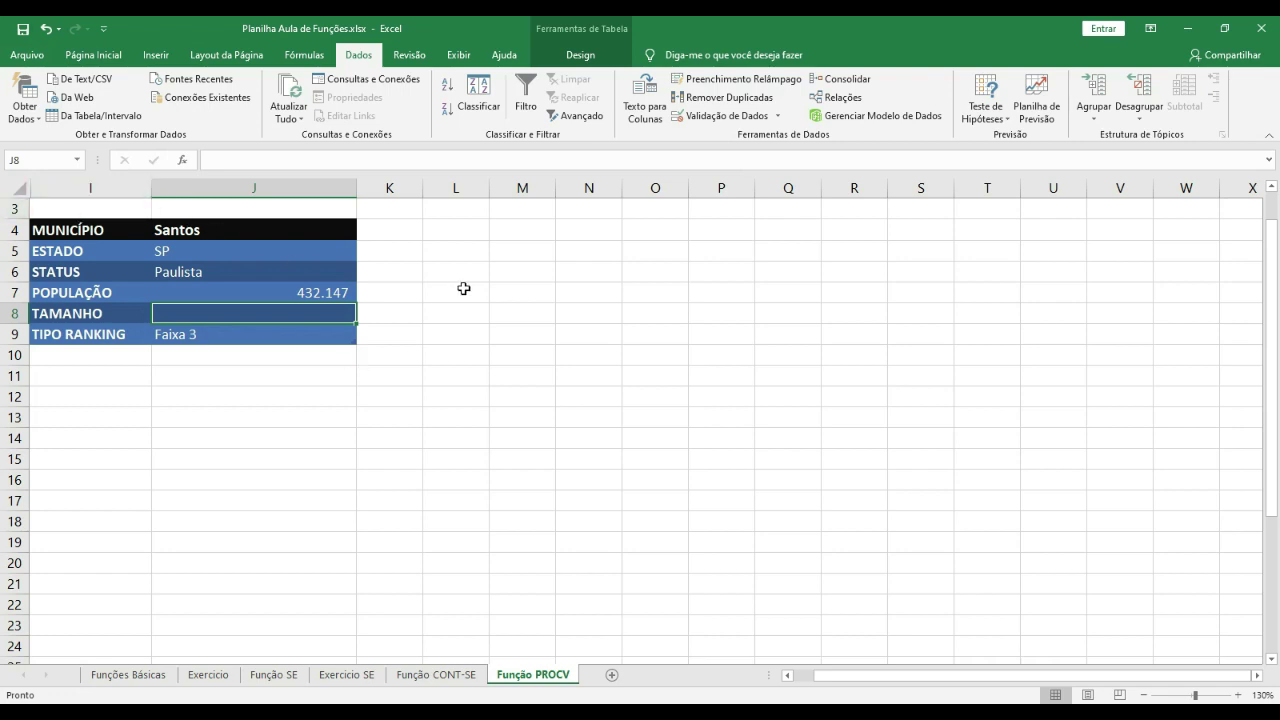
Undo the deletion of the TAMANHO lookup formula in J8 and point out the formula range J5:J9
key("ctrl+z")
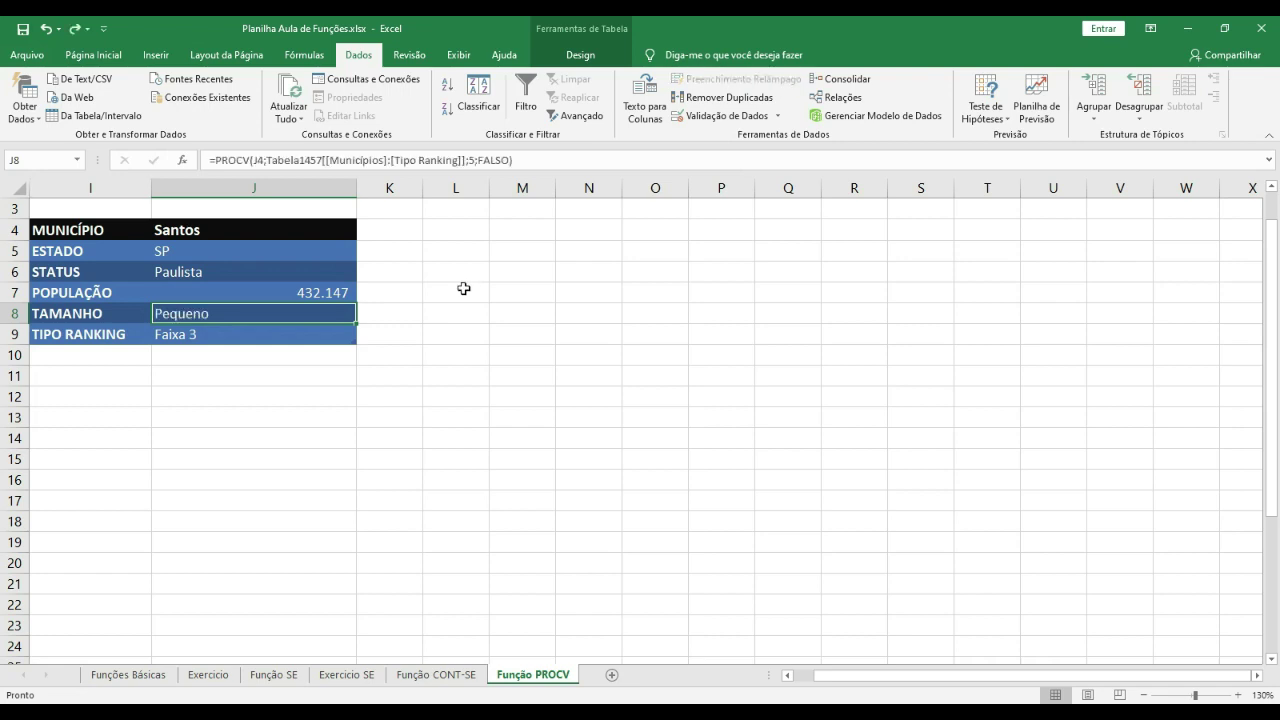
left_click(464, 288)
left_click_drag(251, 251, 258, 343)
left_click(329, 486)
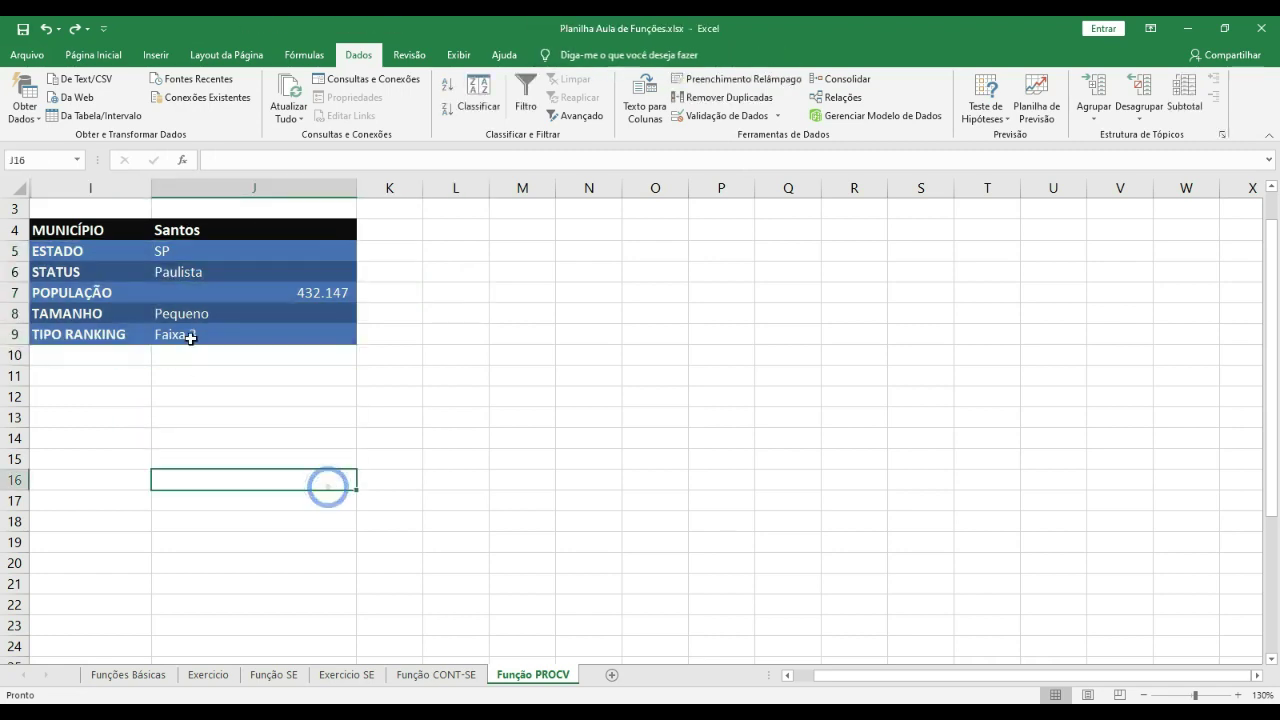
left_click(214, 318)
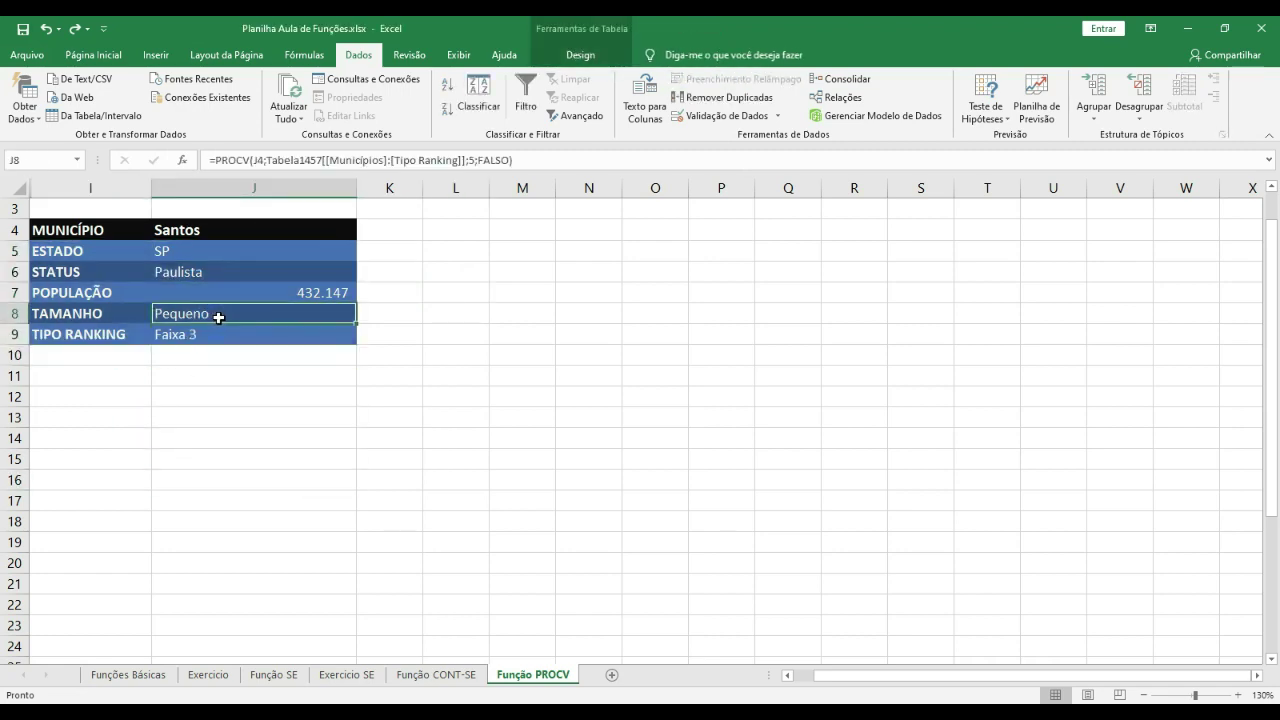
left_click(541, 395)
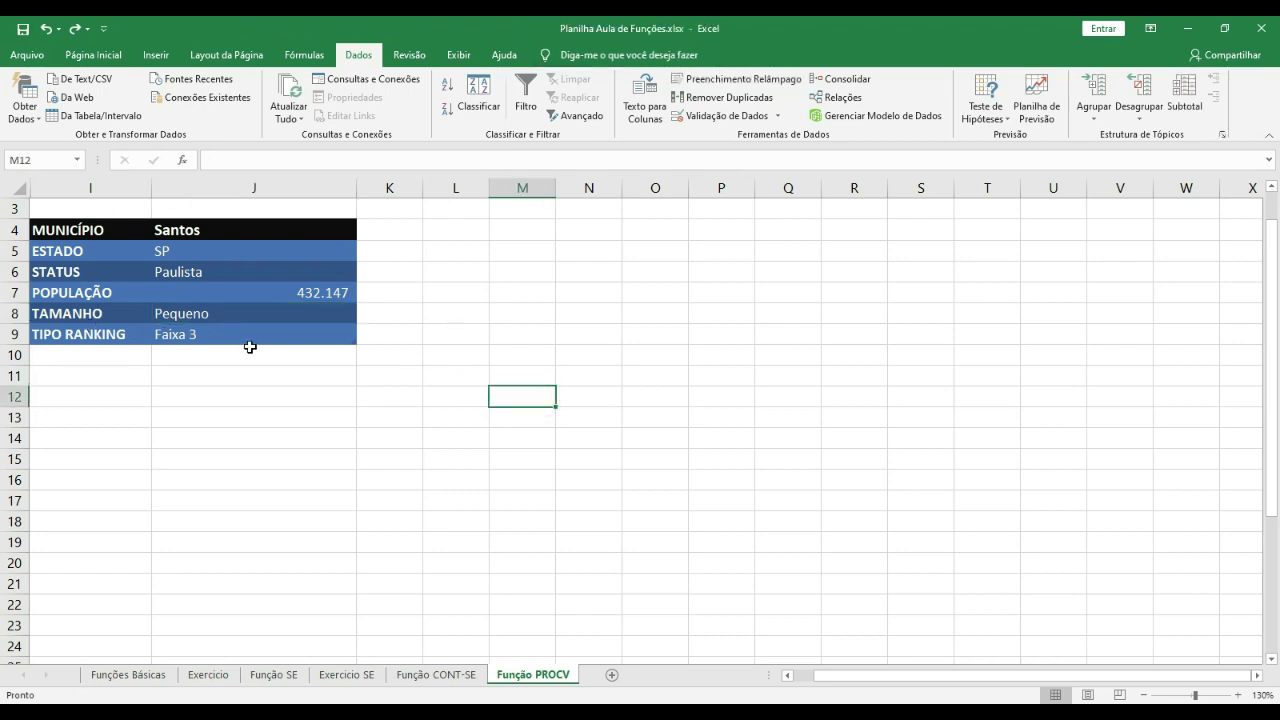
left_click(260, 229)
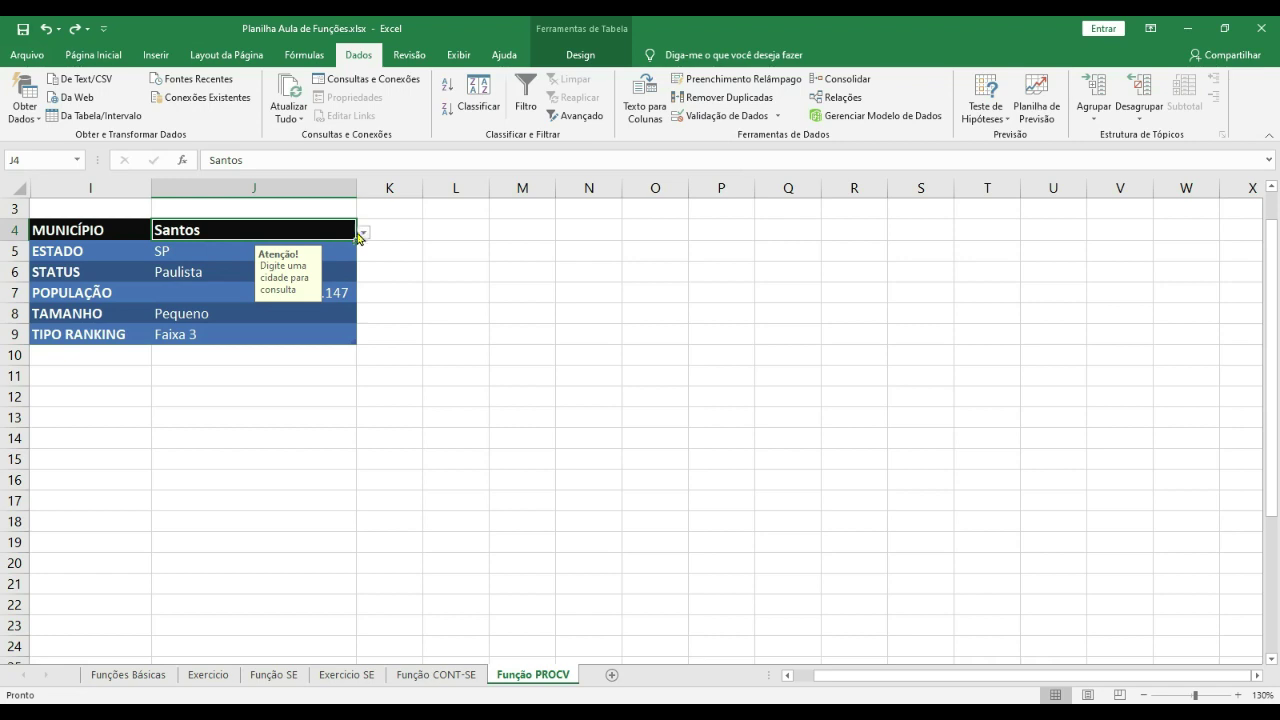
left_click(315, 430)
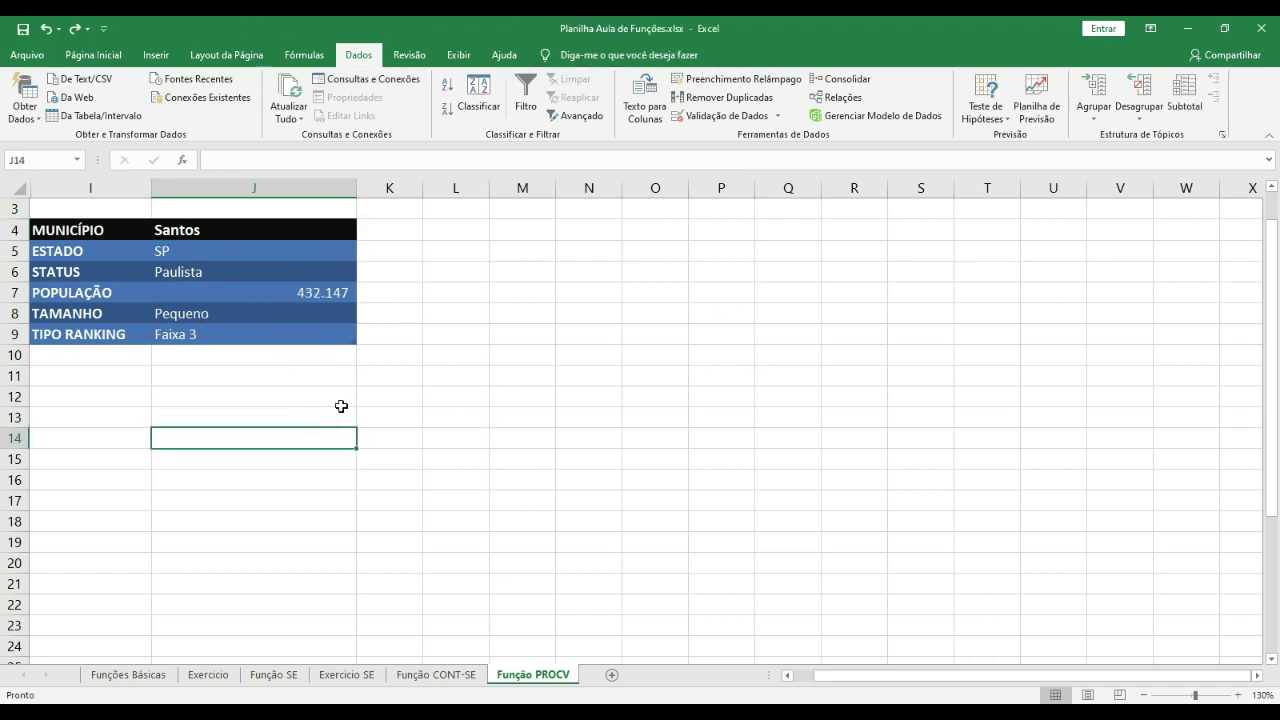
left_click(248, 229)
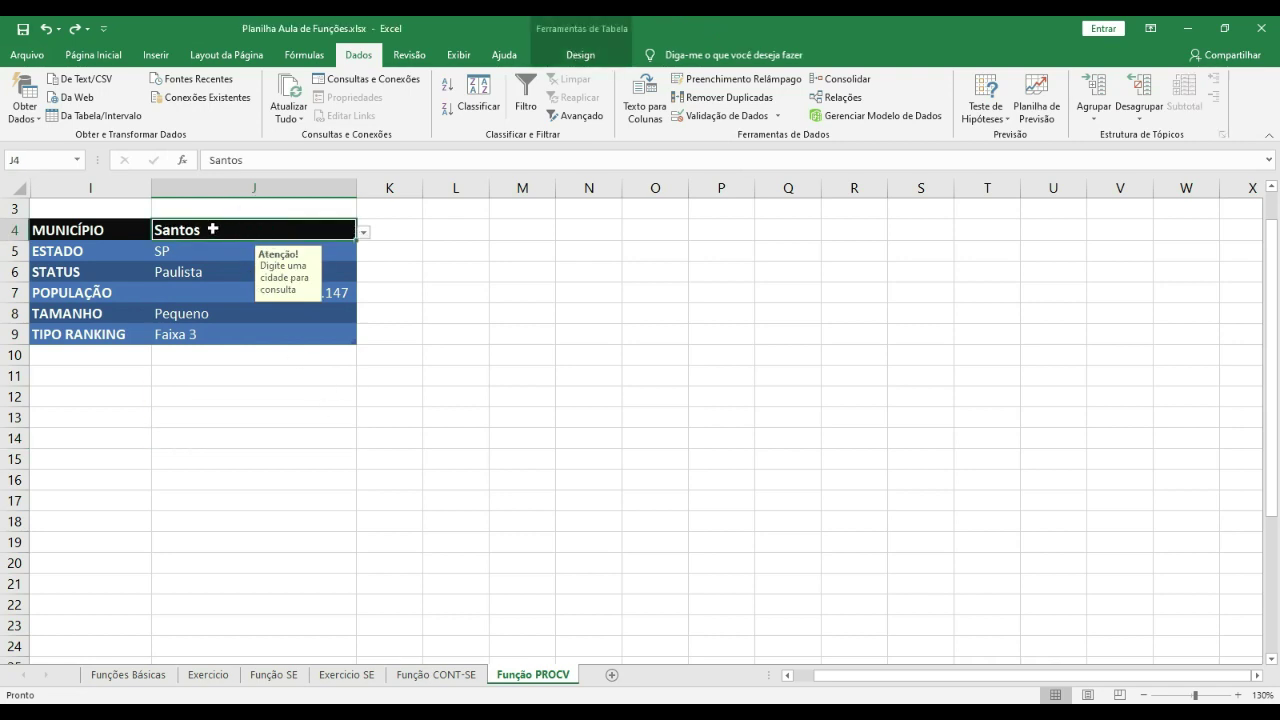
left_click(546, 359)
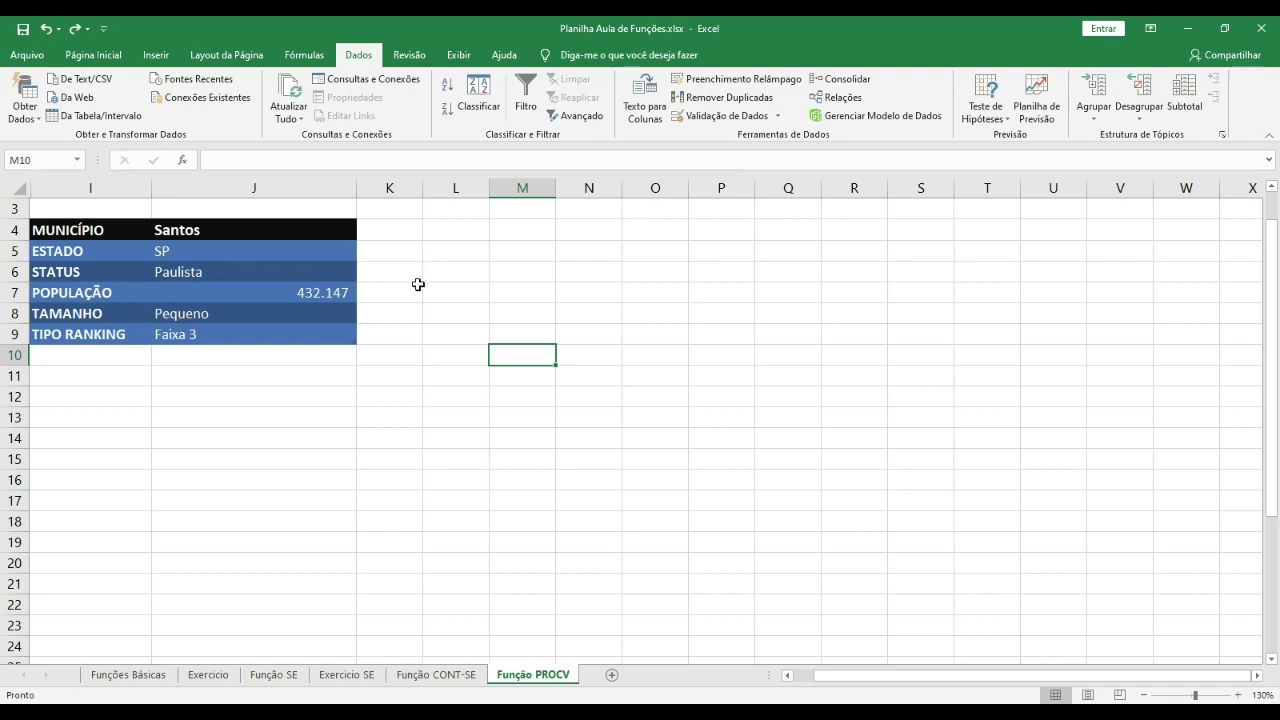
Unlock the municipality cell J4 by turning off Bloqueadas in its cell protection settings
left_click(231, 229)
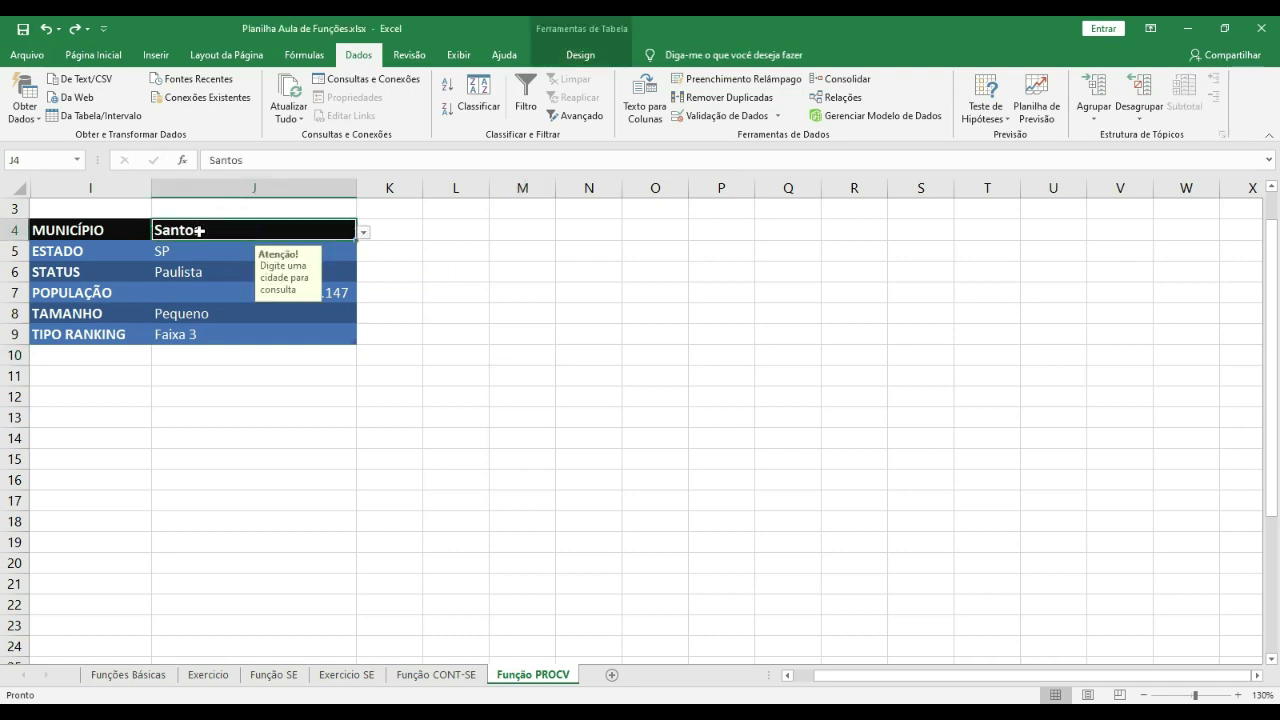
right_click(199, 230)
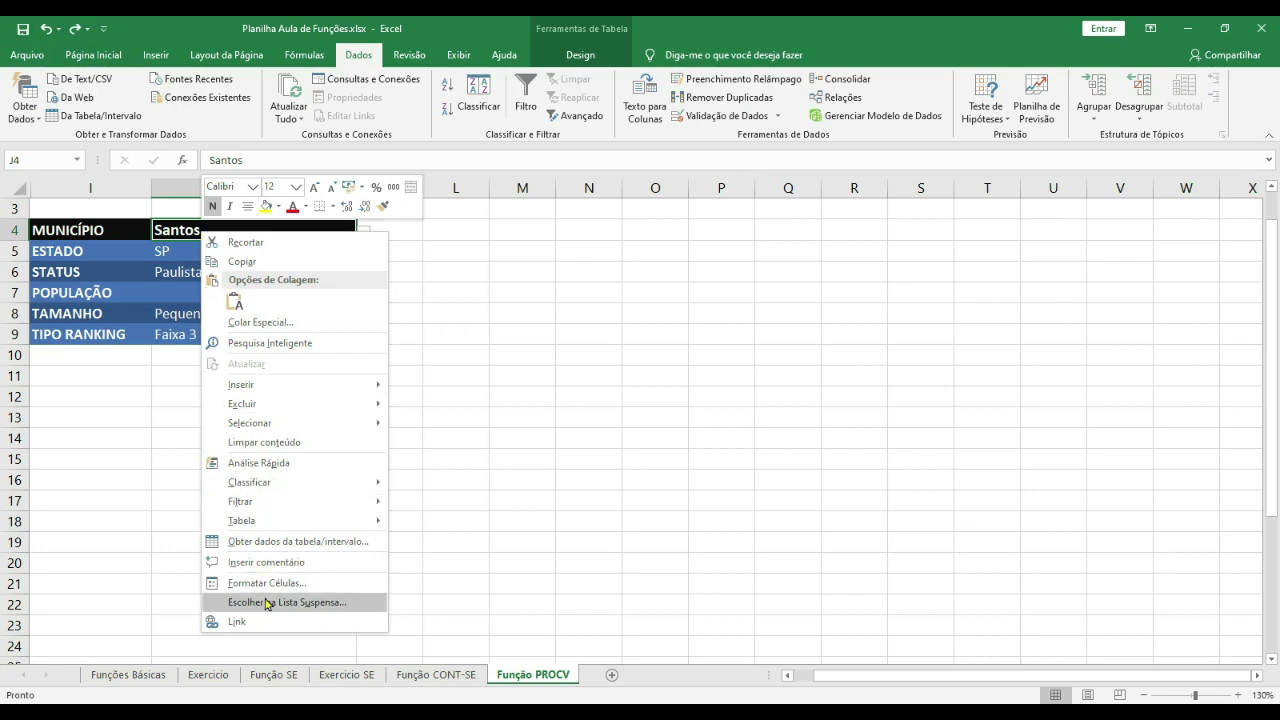
left_click(266, 582)
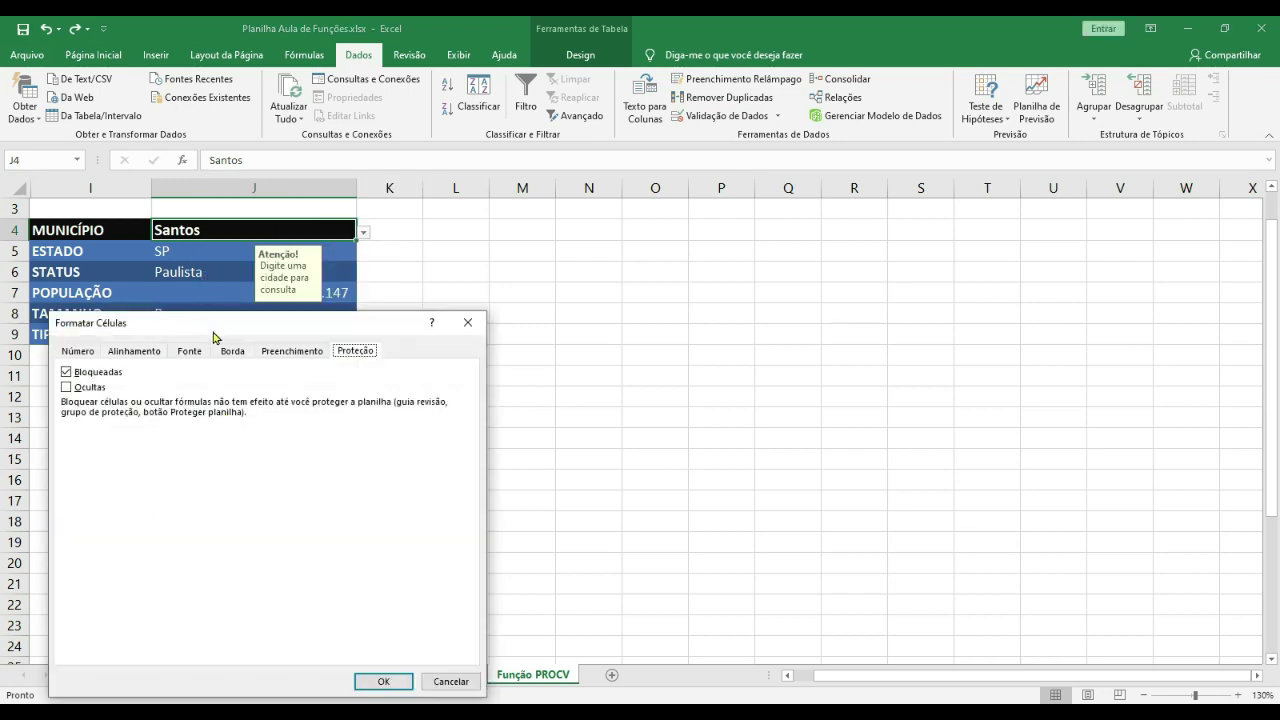
left_click_drag(232, 330, 700, 270)
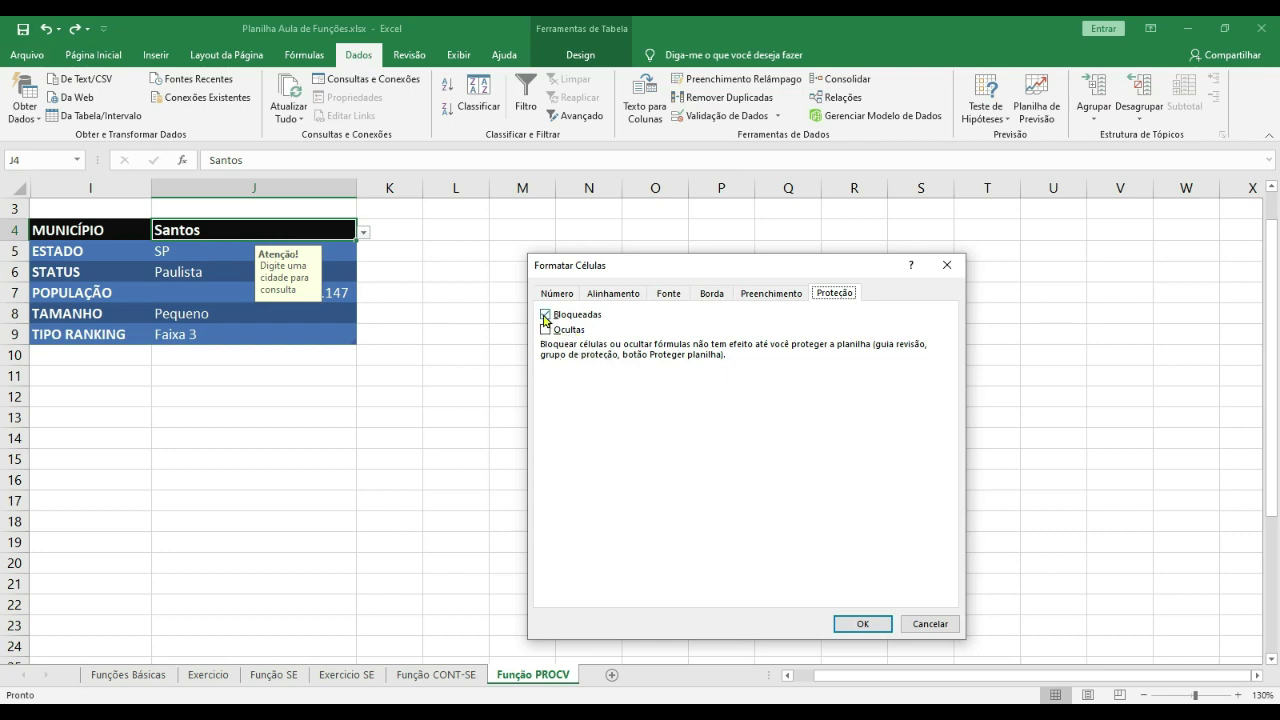
key("alt+b")
left_click(851, 622)
left_click(660, 477)
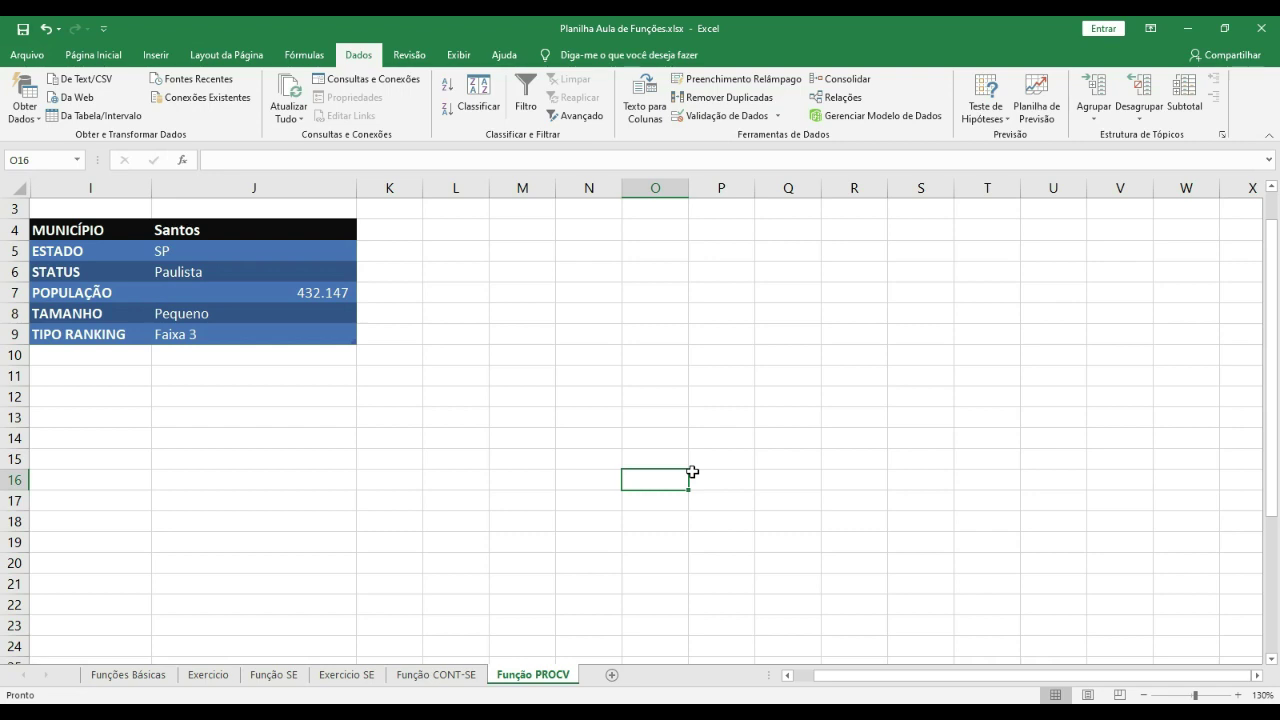
Compare the protection settings of formula cell J5 with those of input cell J4, leaving both as they are
left_click(249, 239)
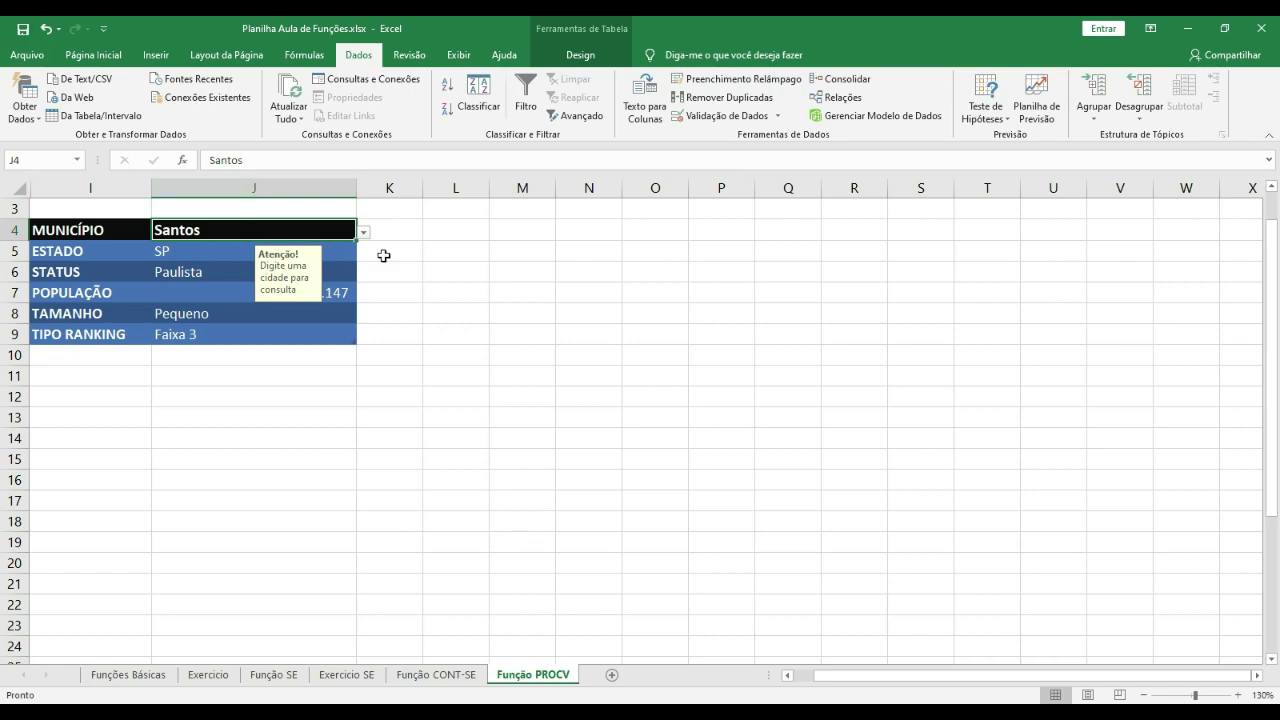
left_click(183, 253)
right_click(183, 253)
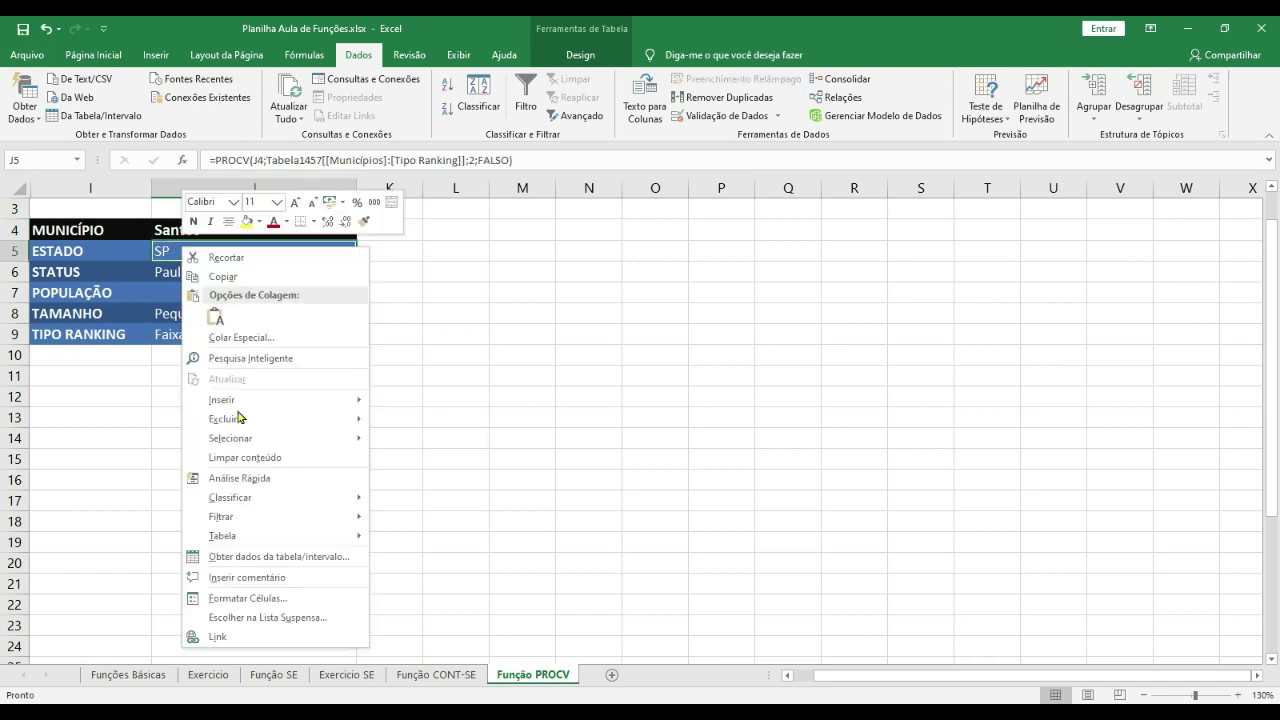
left_click(246, 598)
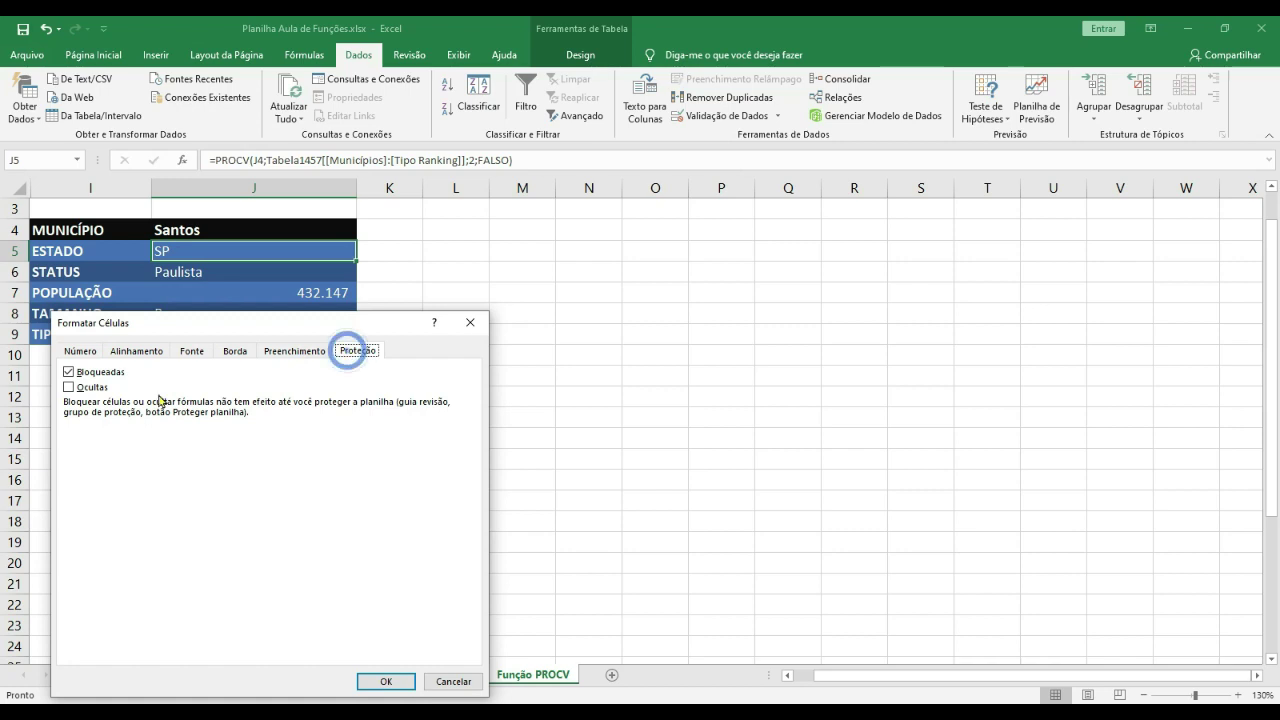
left_click(453, 681)
right_click(263, 238)
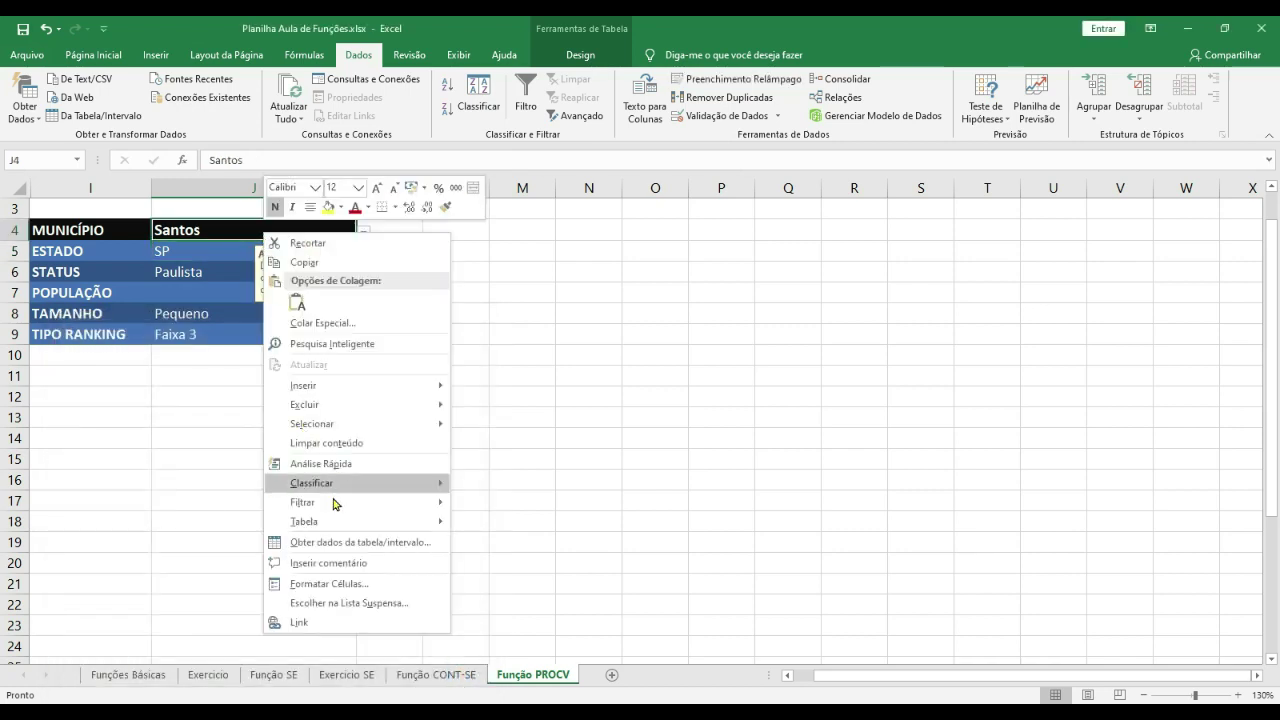
left_click(366, 581)
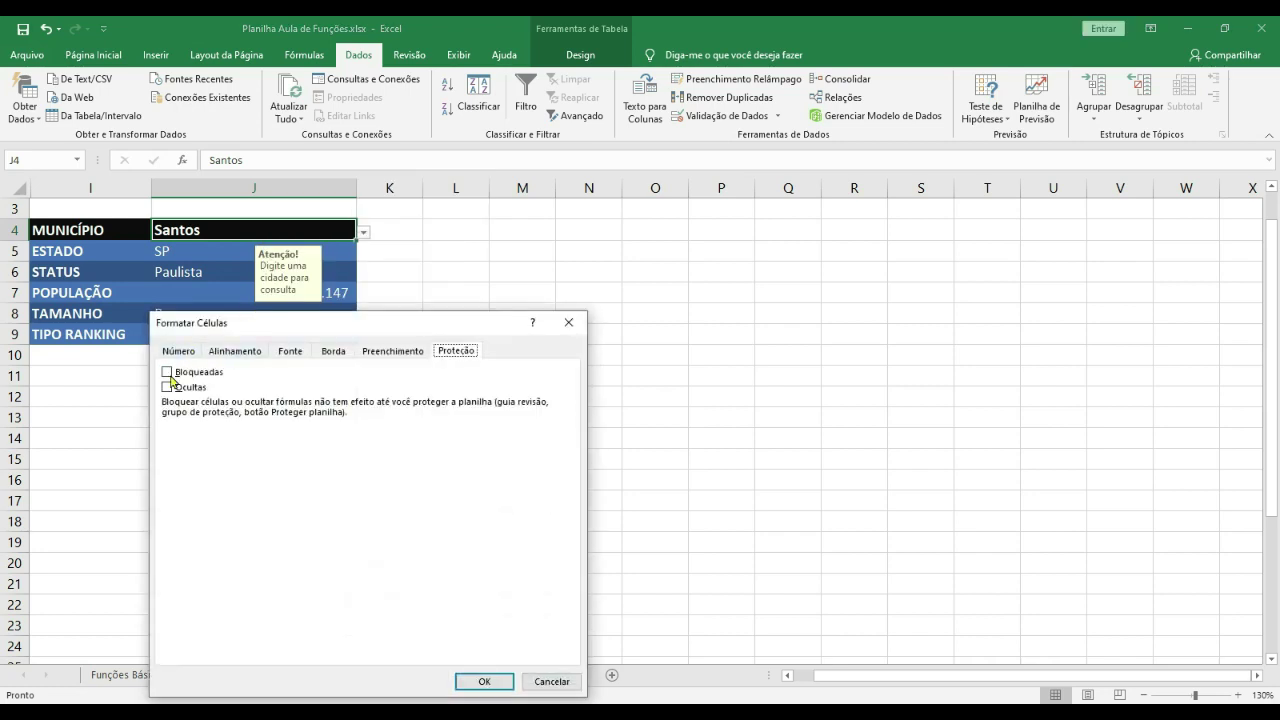
left_click(552, 681)
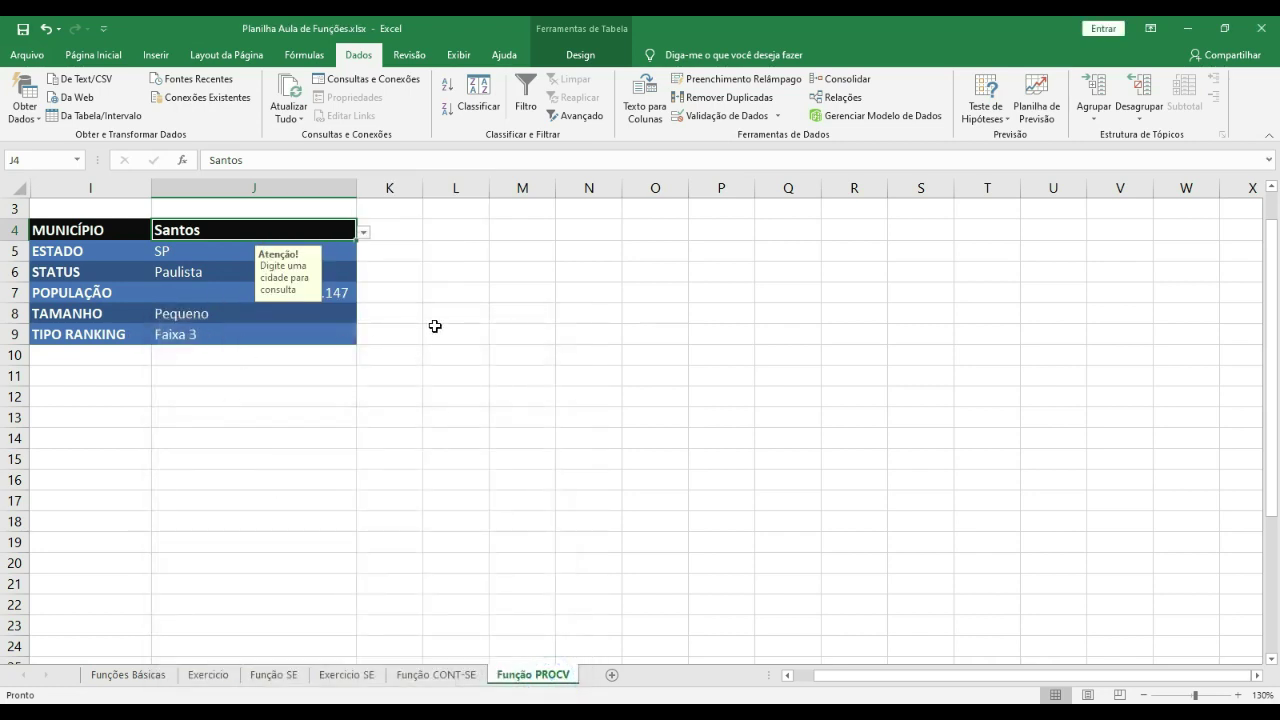
left_click(436, 330)
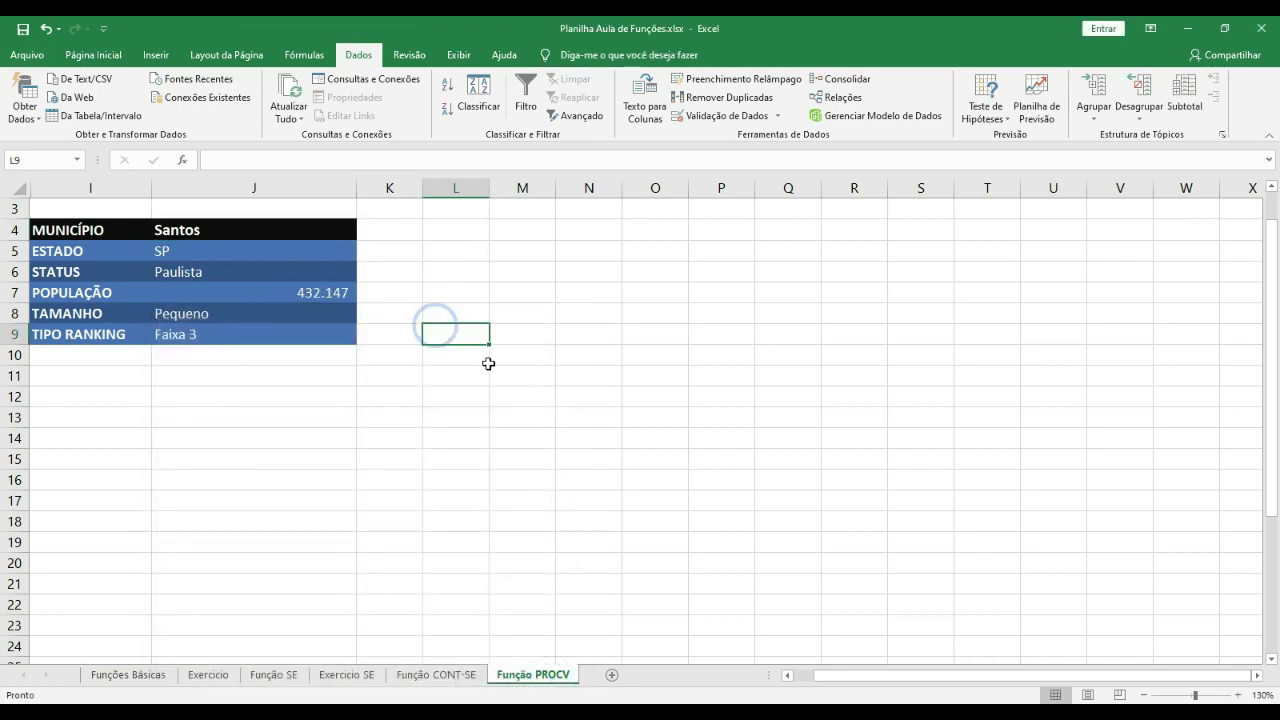
Protect the Função PROCV sheet without a password, allowing only the selection of locked and unlocked cells
left_click(414, 55)
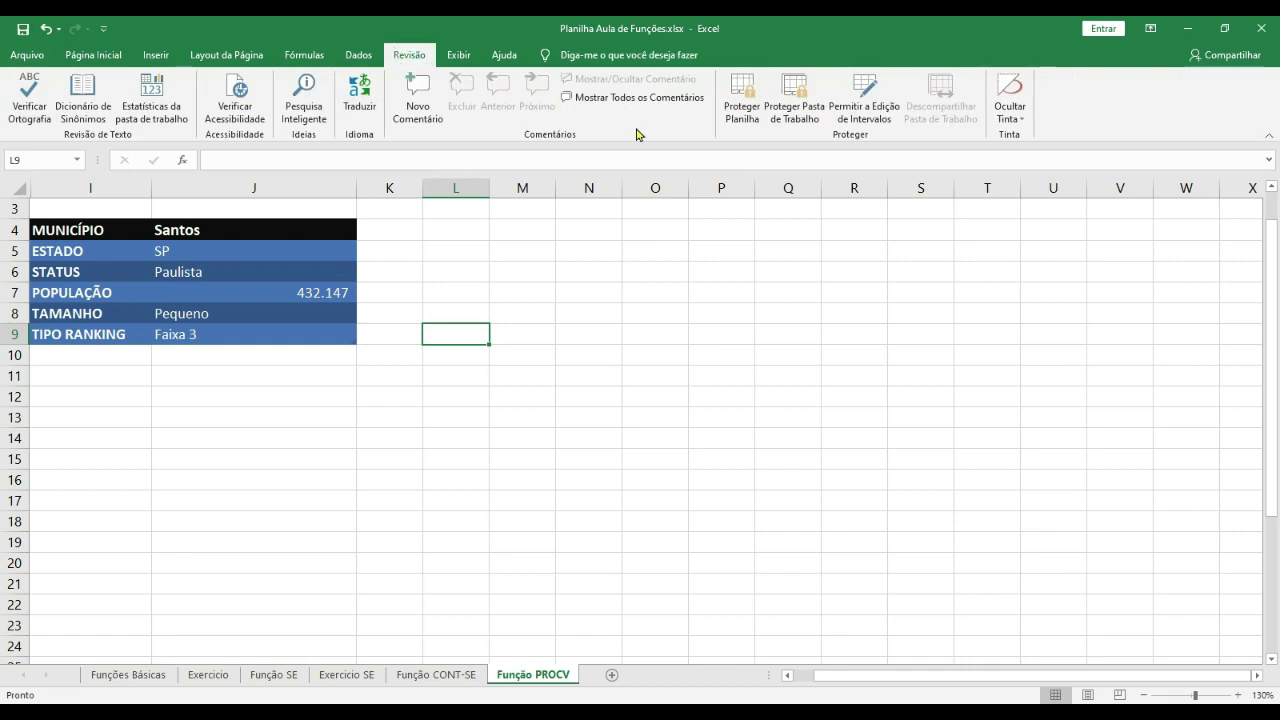
left_click(740, 107)
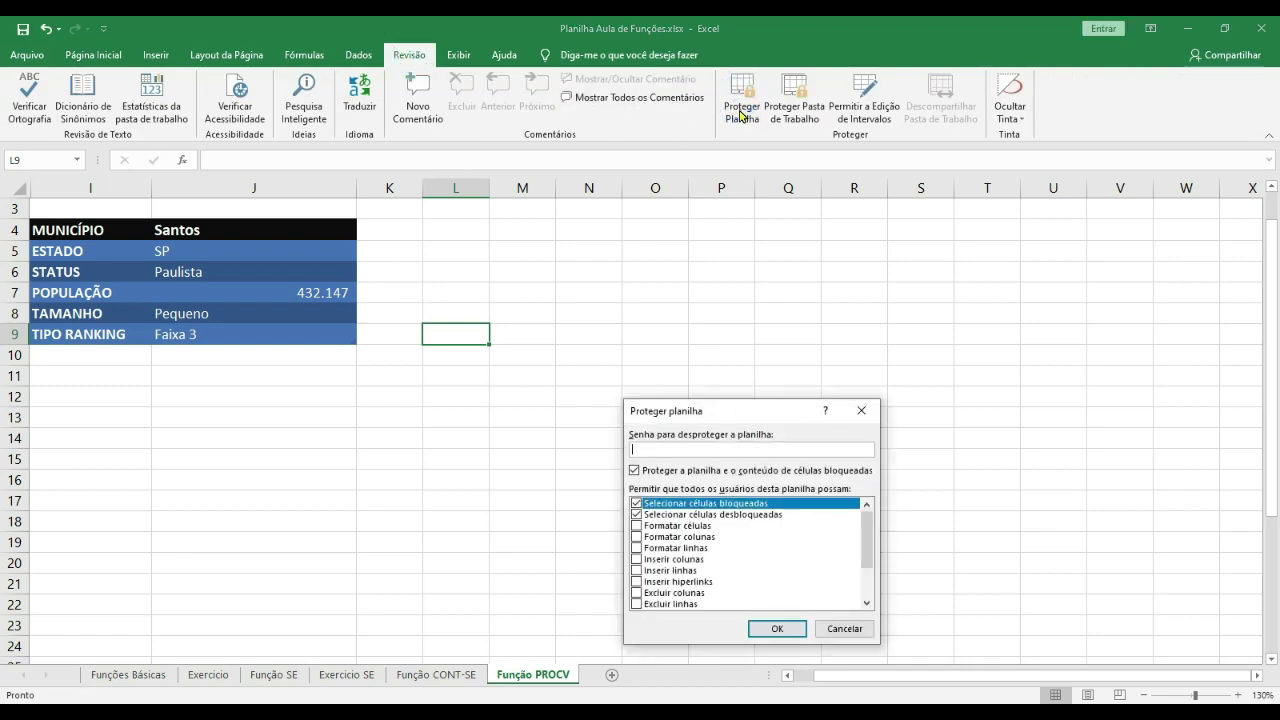
left_click_drag(707, 285, 665, 238)
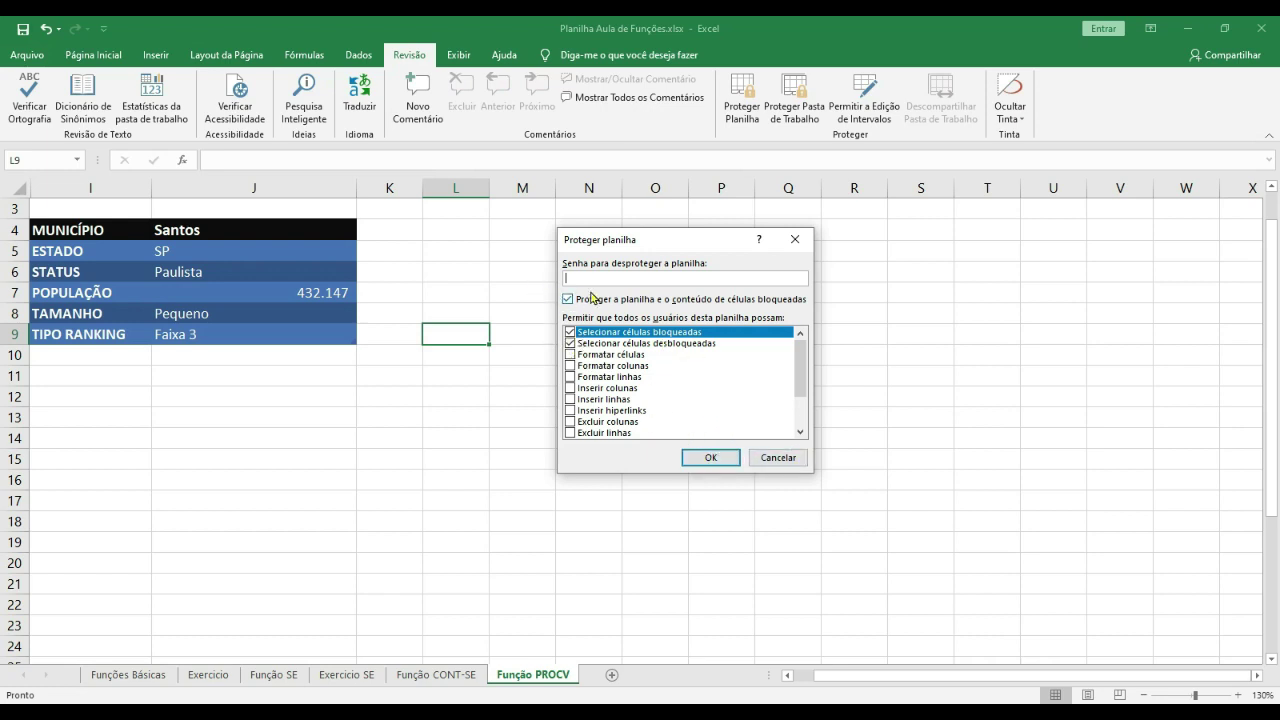
left_click(707, 459)
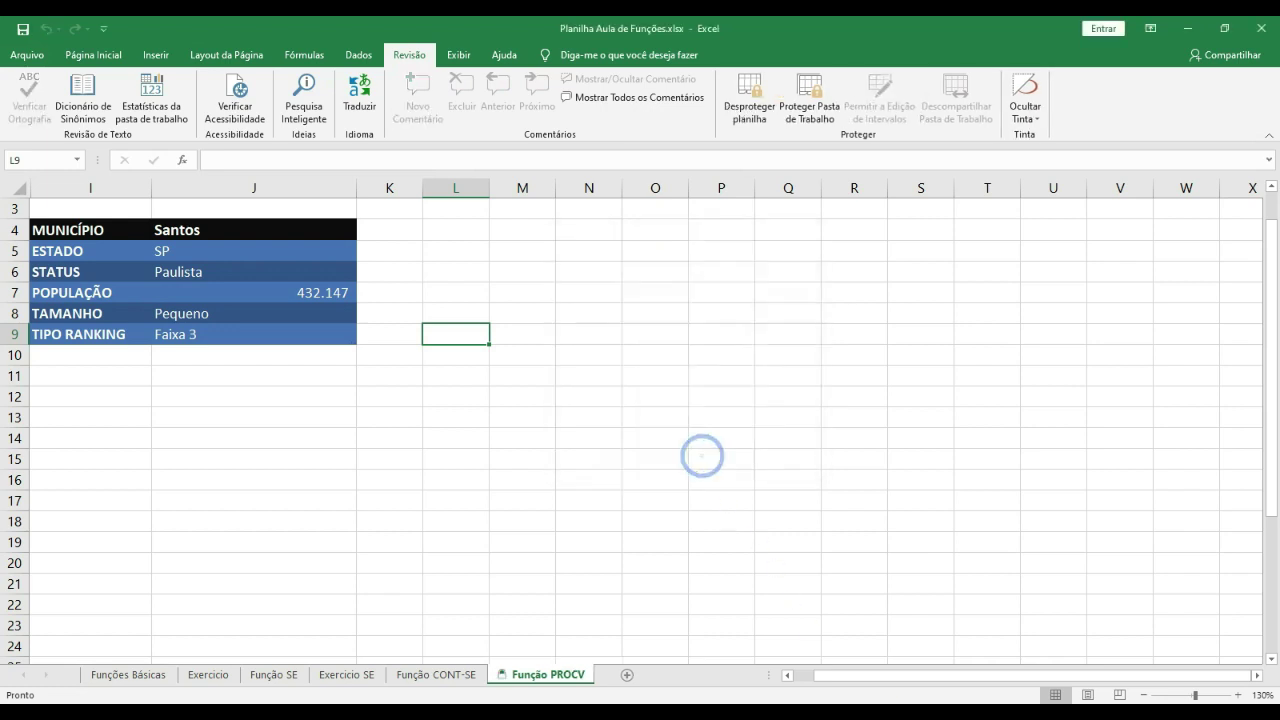
left_click(631, 352)
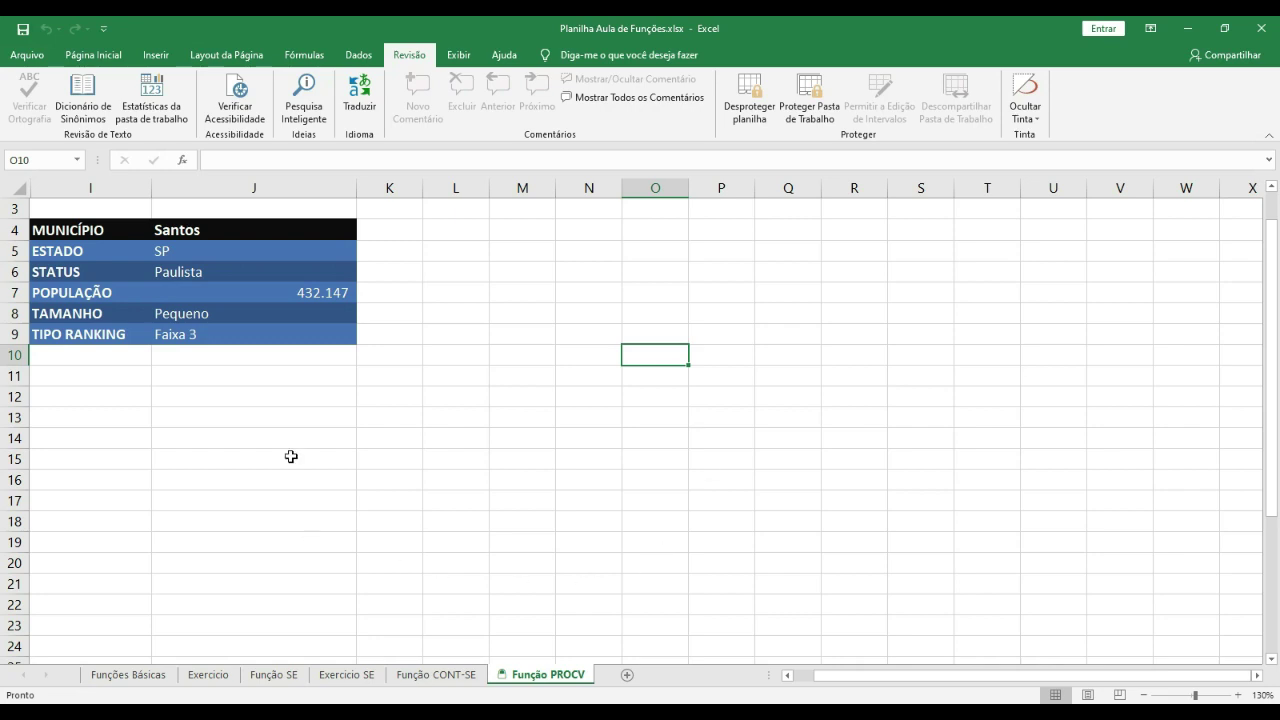
Try to delete the TAMANHO lookup formula in J8 on the protected sheet
left_click(217, 319)
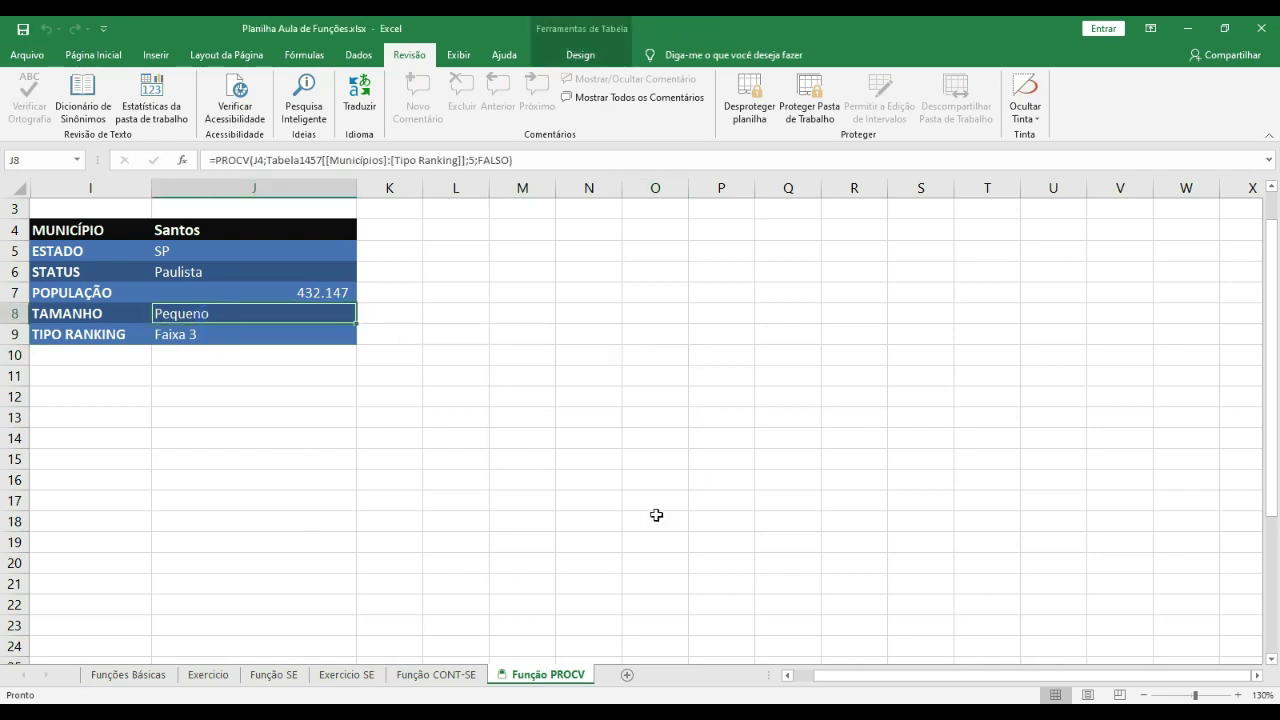
key("Delete")
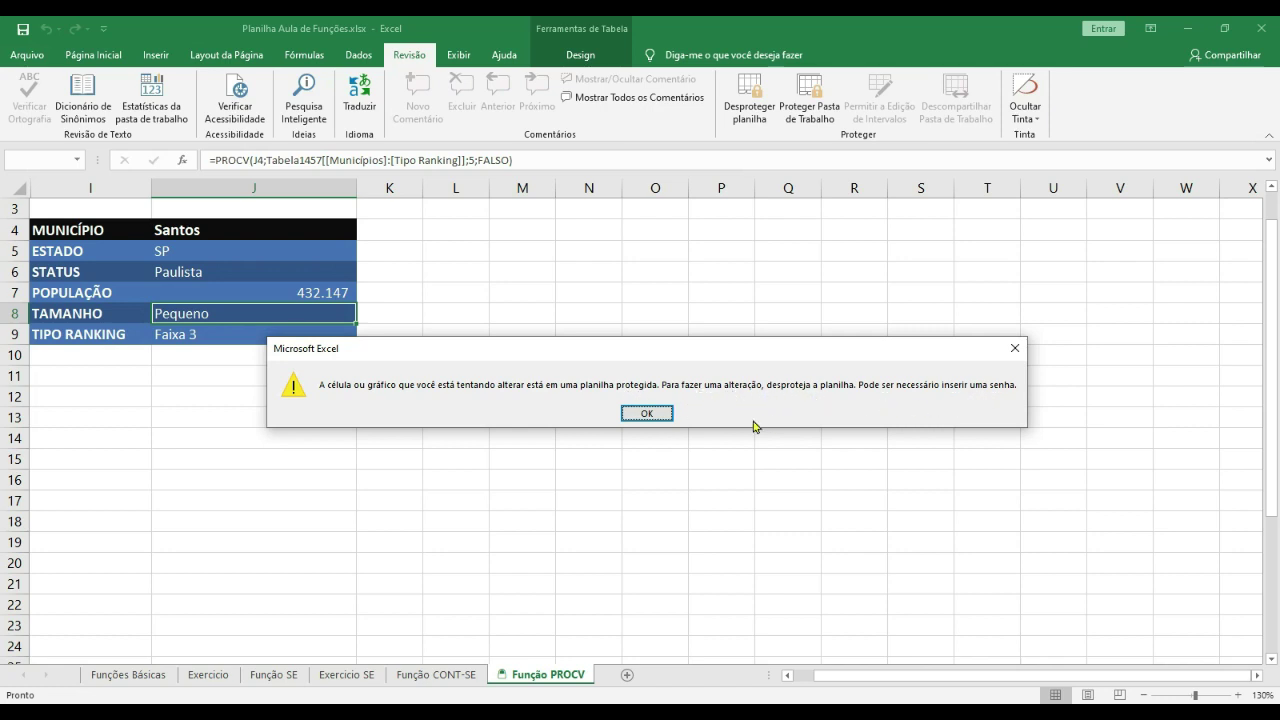
left_click(655, 414)
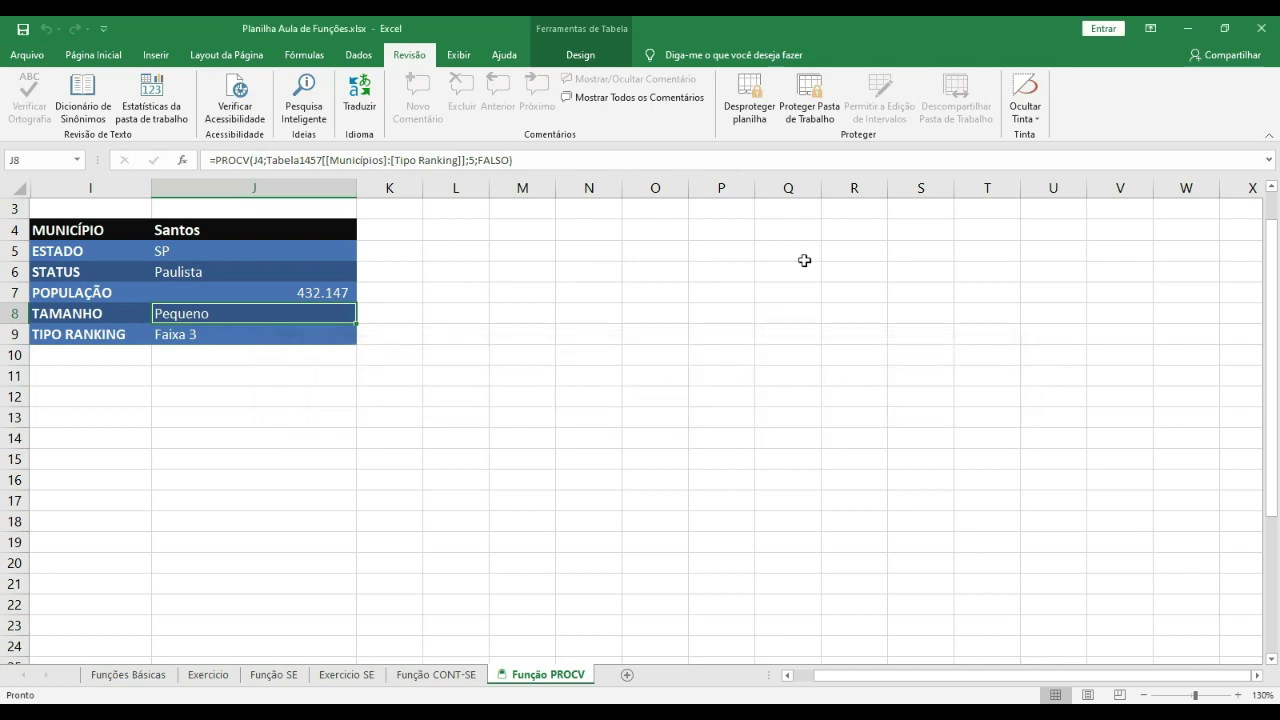
Check which commands, including hiding and unhiding, column I offers on the protected sheet
right_click(117, 190)
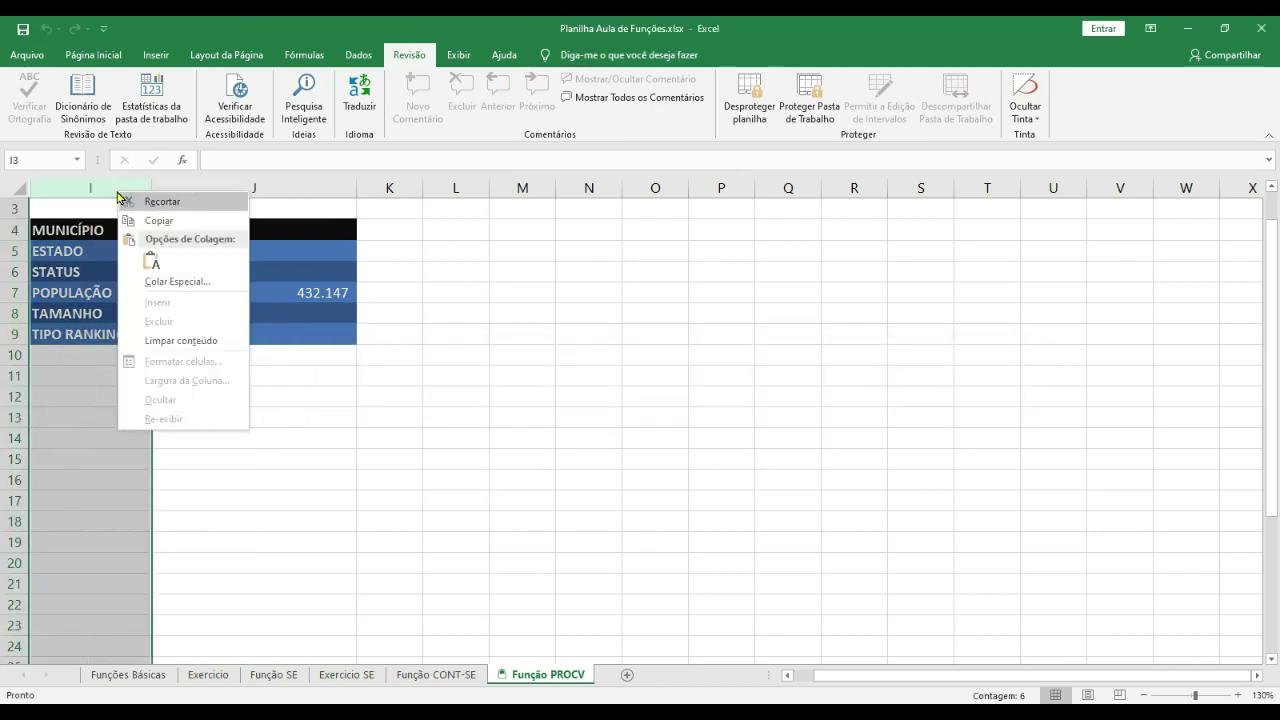
left_click(566, 414)
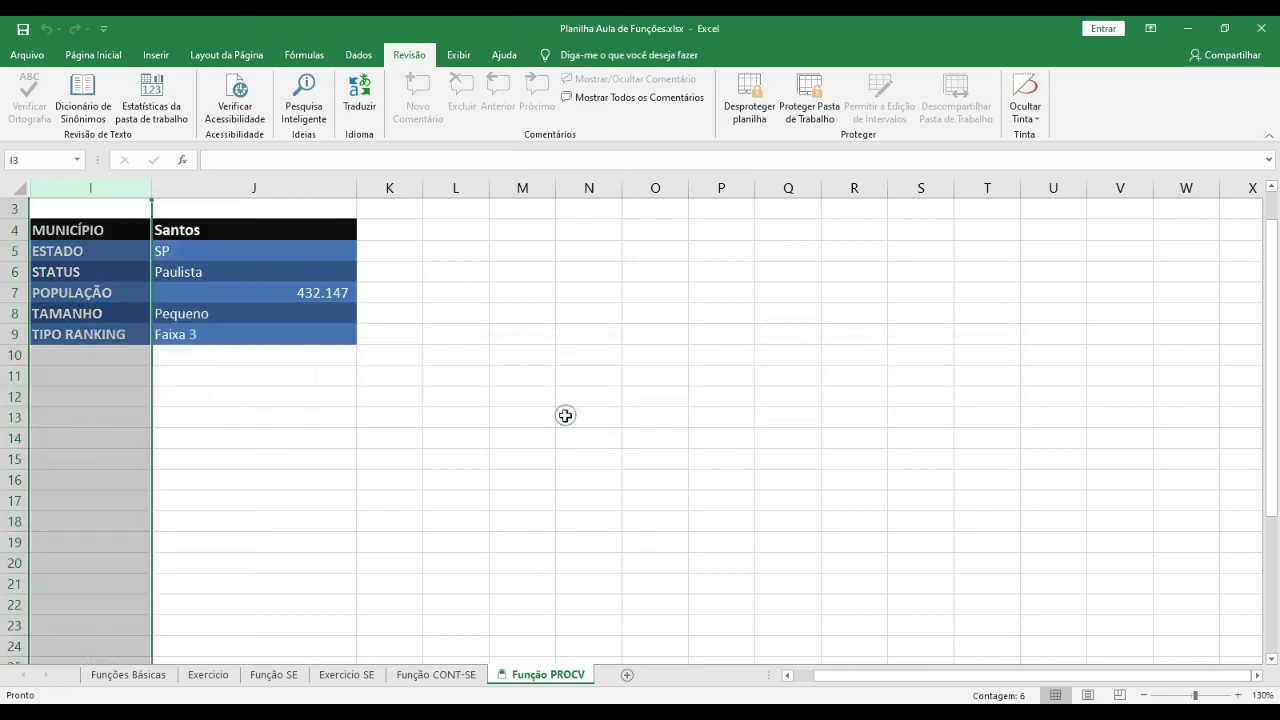
left_click(243, 492)
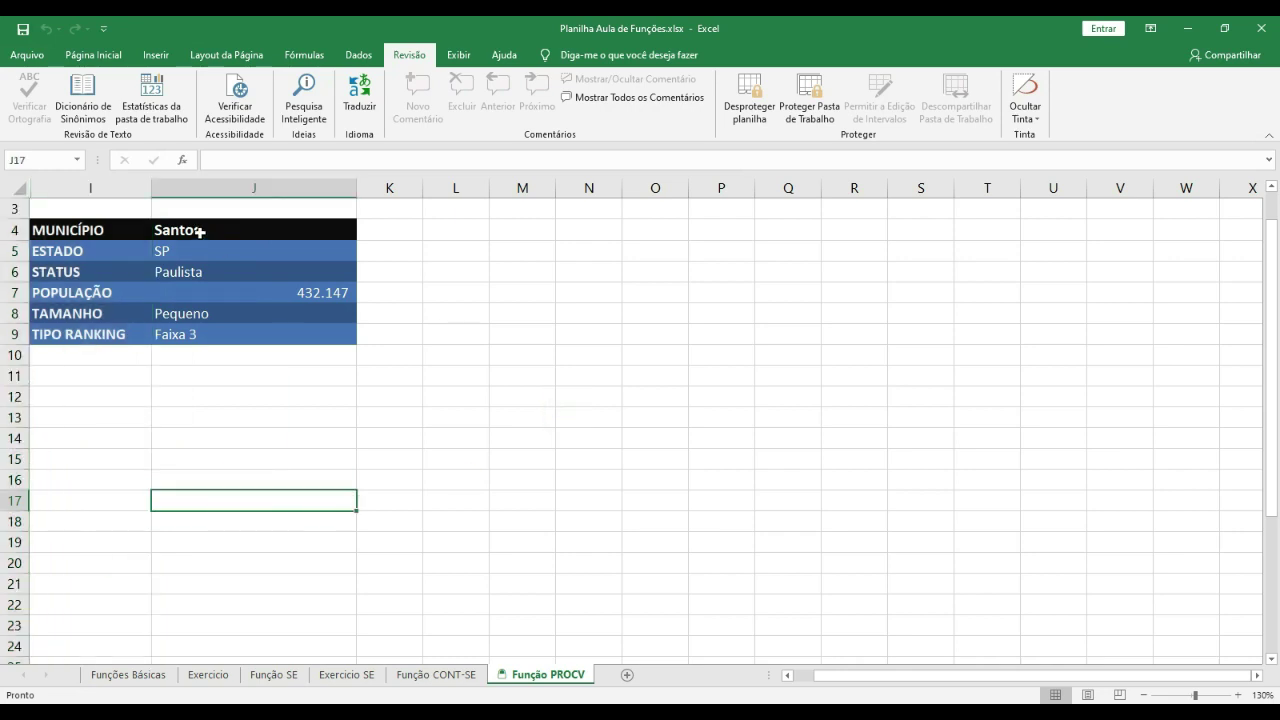
Enter RIO DE JANEIRO as the municipality in the unlocked cell J4
left_click(234, 230)
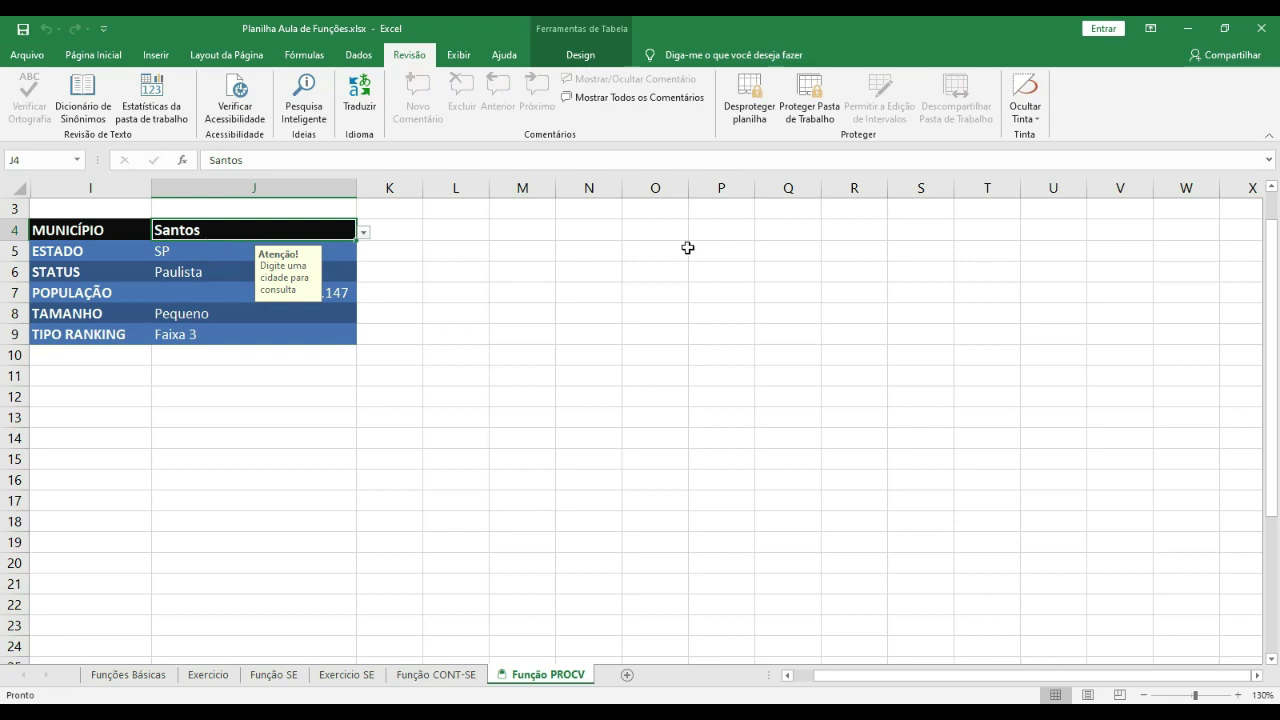
type("RIO DE JANEIRO")
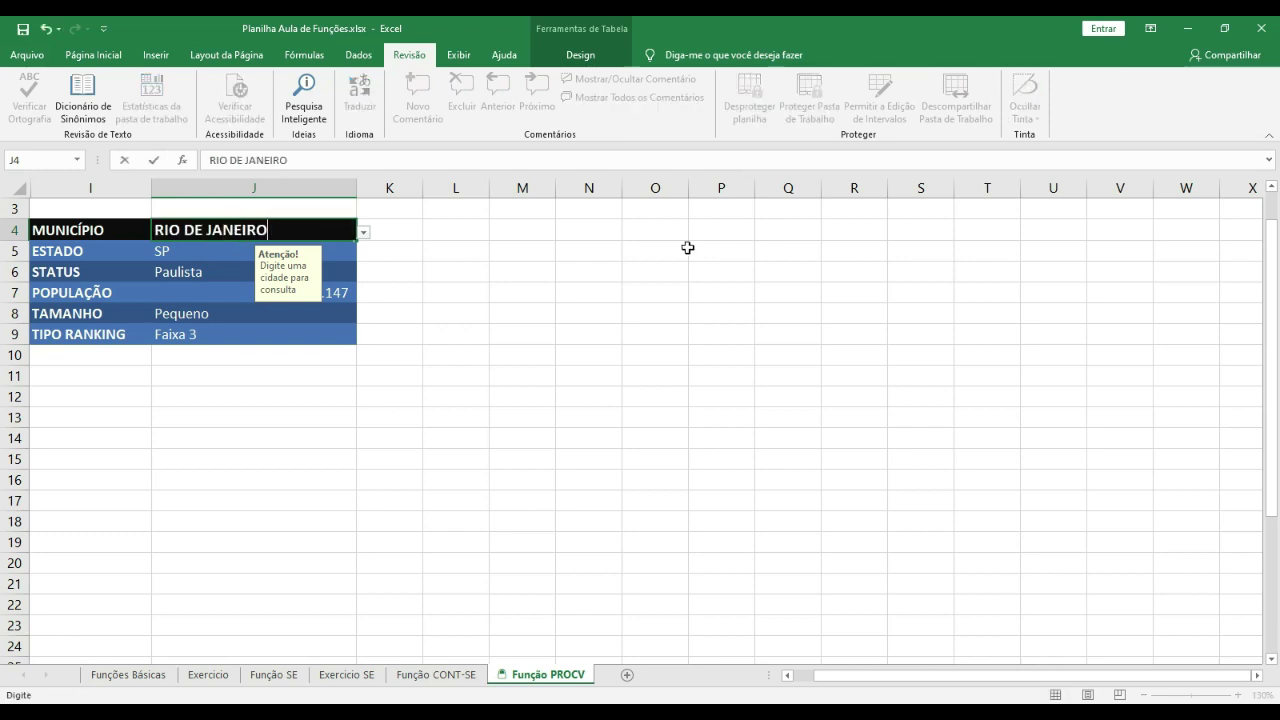
key("Return")
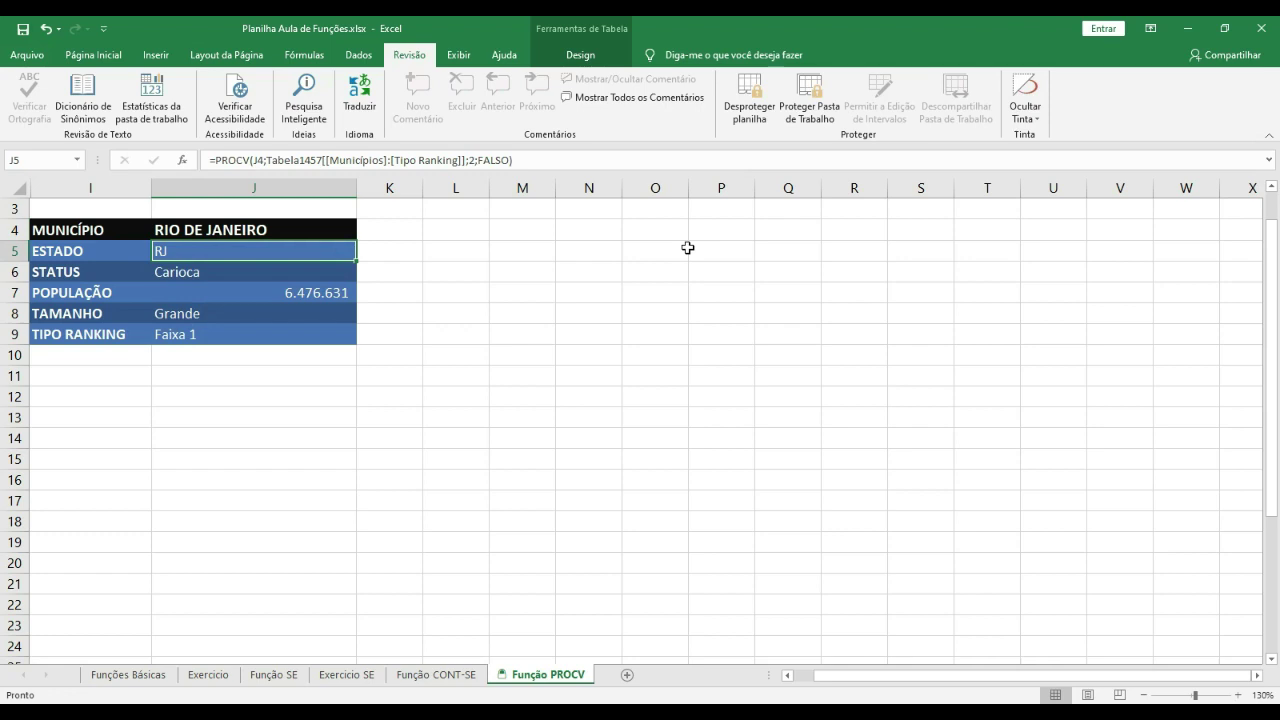
Choose Santo André from the municipality list in the unlocked cell J4
left_click(342, 228)
left_click(359, 230)
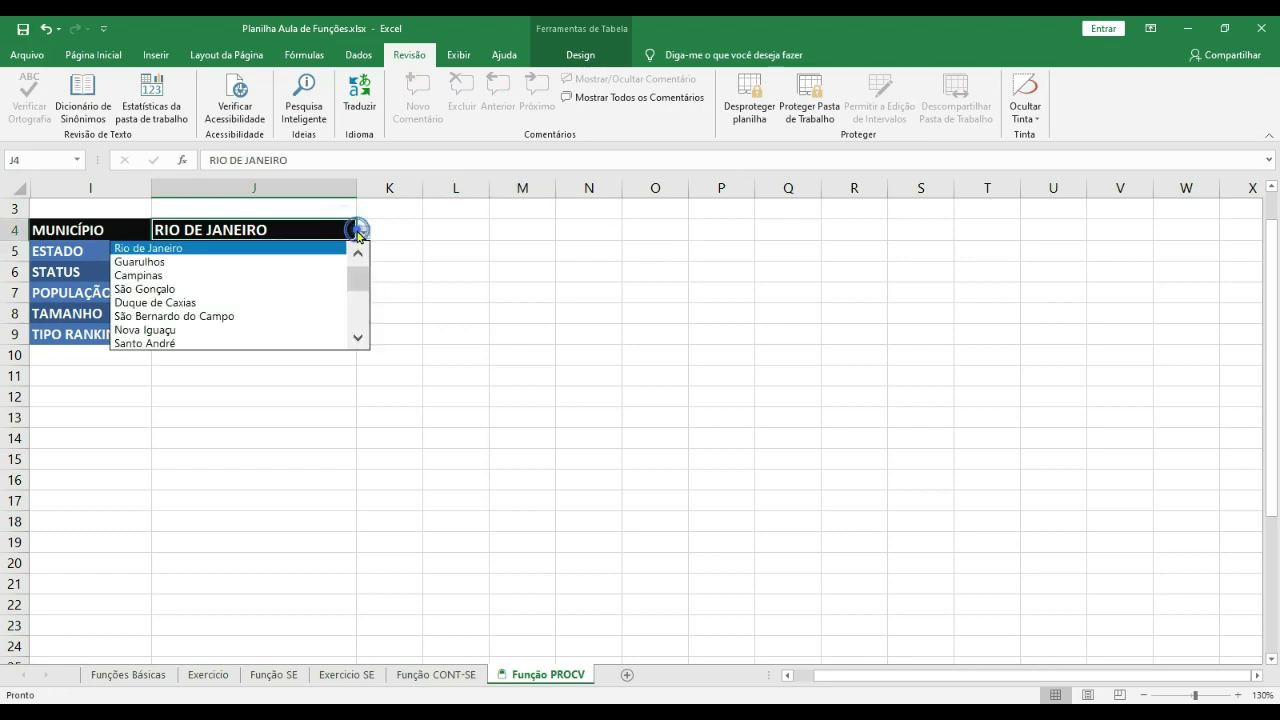
left_click(199, 346)
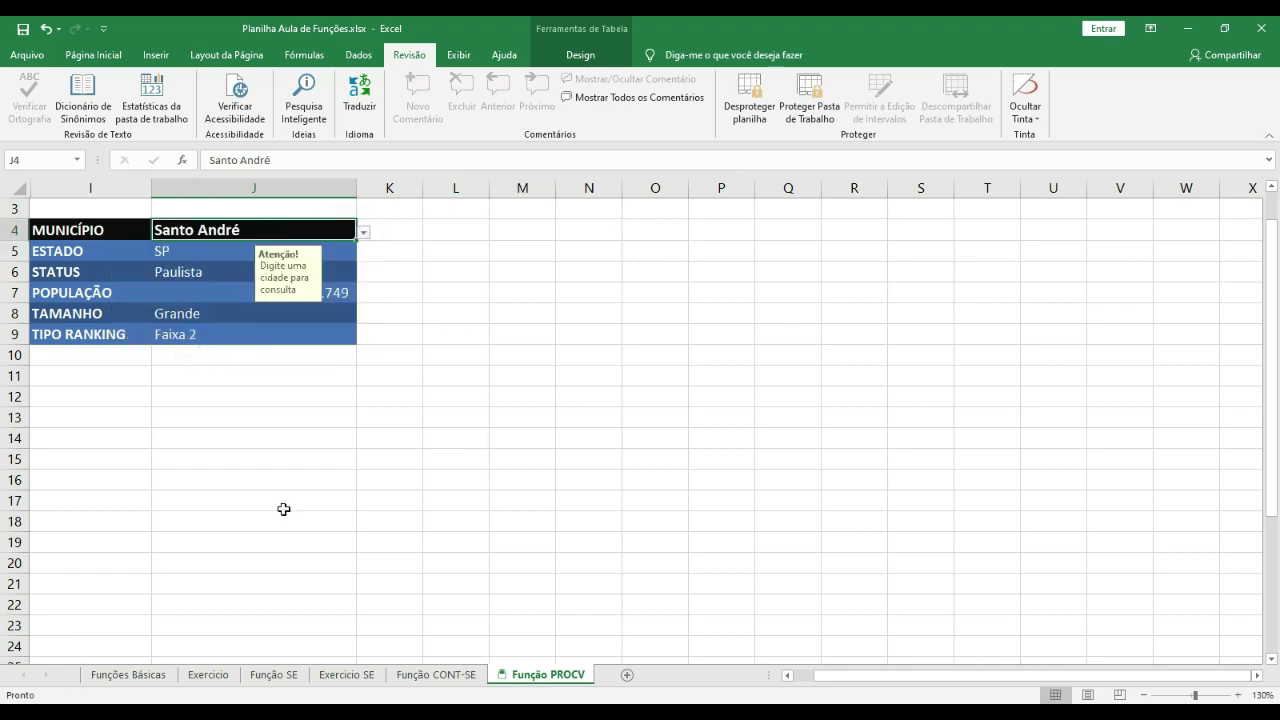
Try to edit the ESTADO label in the locked cell I5 on the protected sheet
left_click(62, 252)
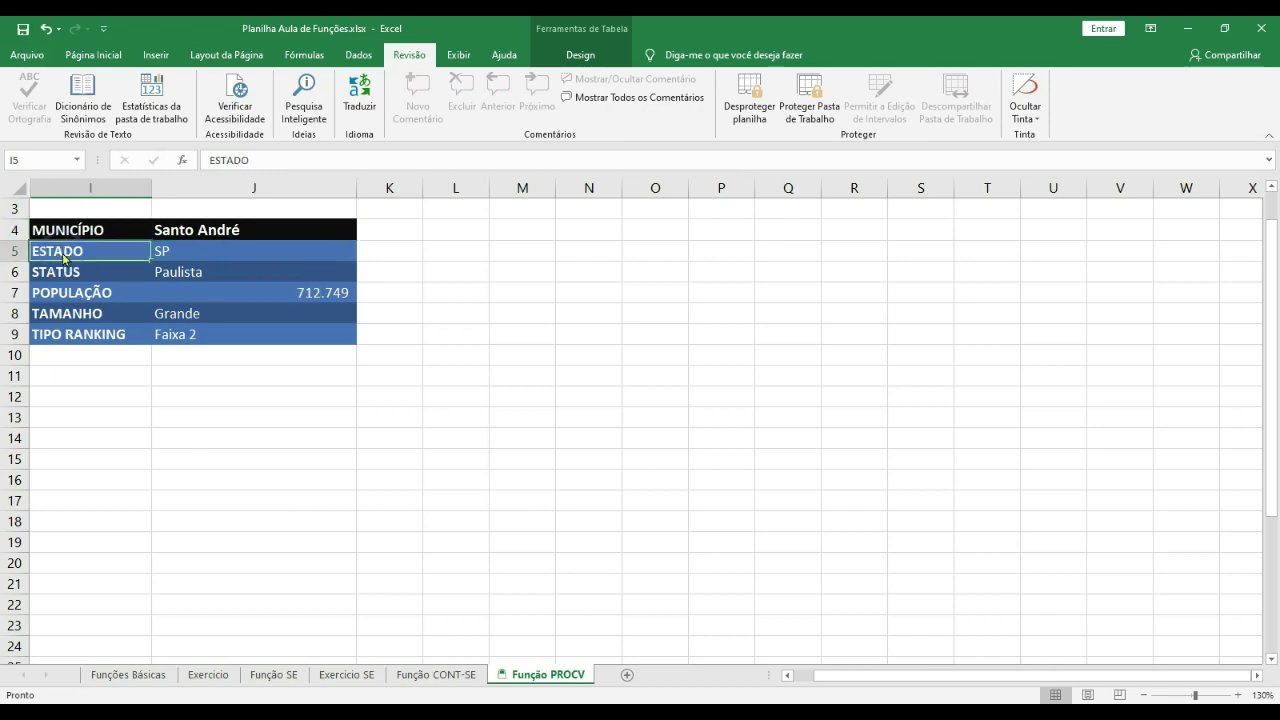
double_click(62, 252)
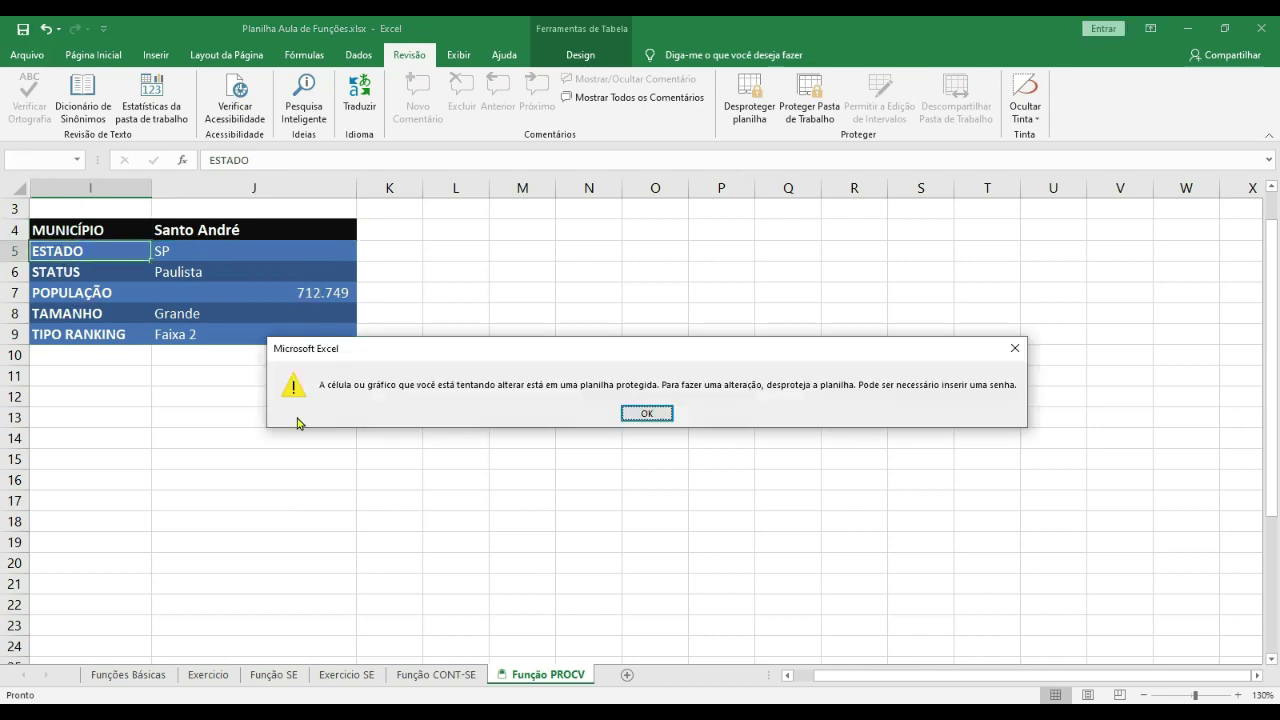
left_click(647, 413)
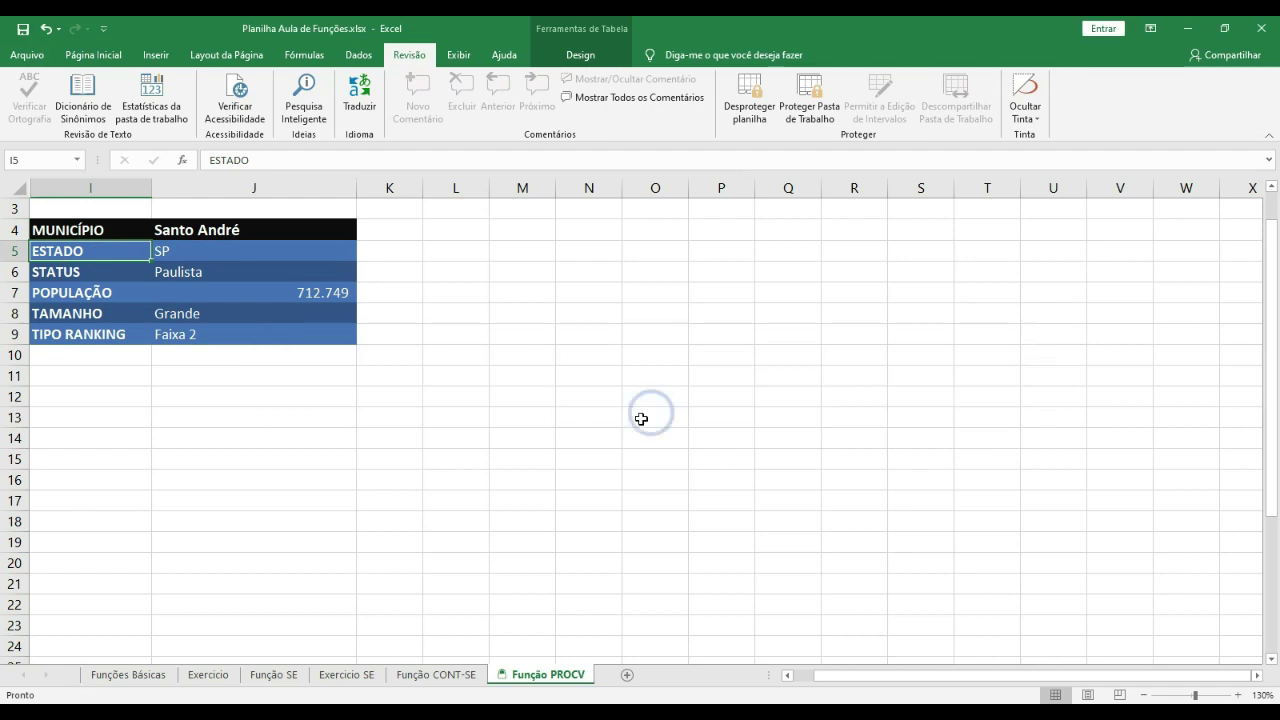
left_click(639, 418)
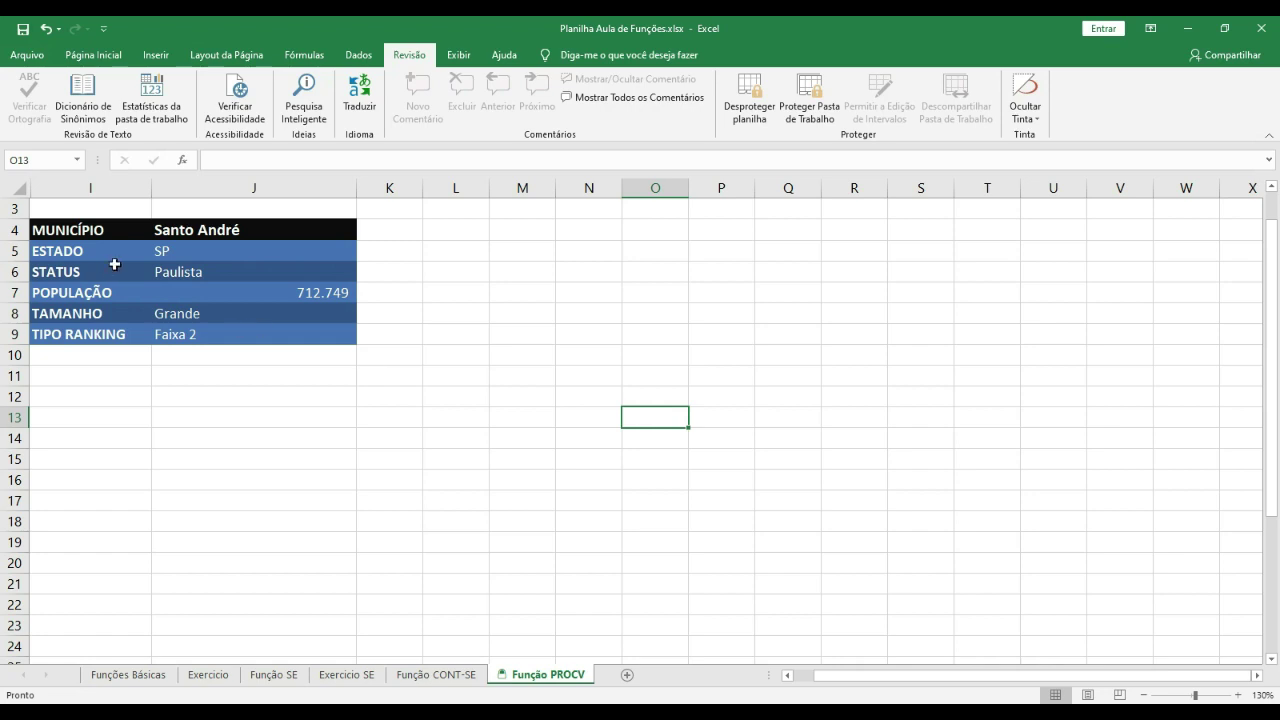
Unprotect the Função PROCV sheet, then test deleting the TAMANHO lookup formula in J8 and undo that deletion
left_click(740, 106)
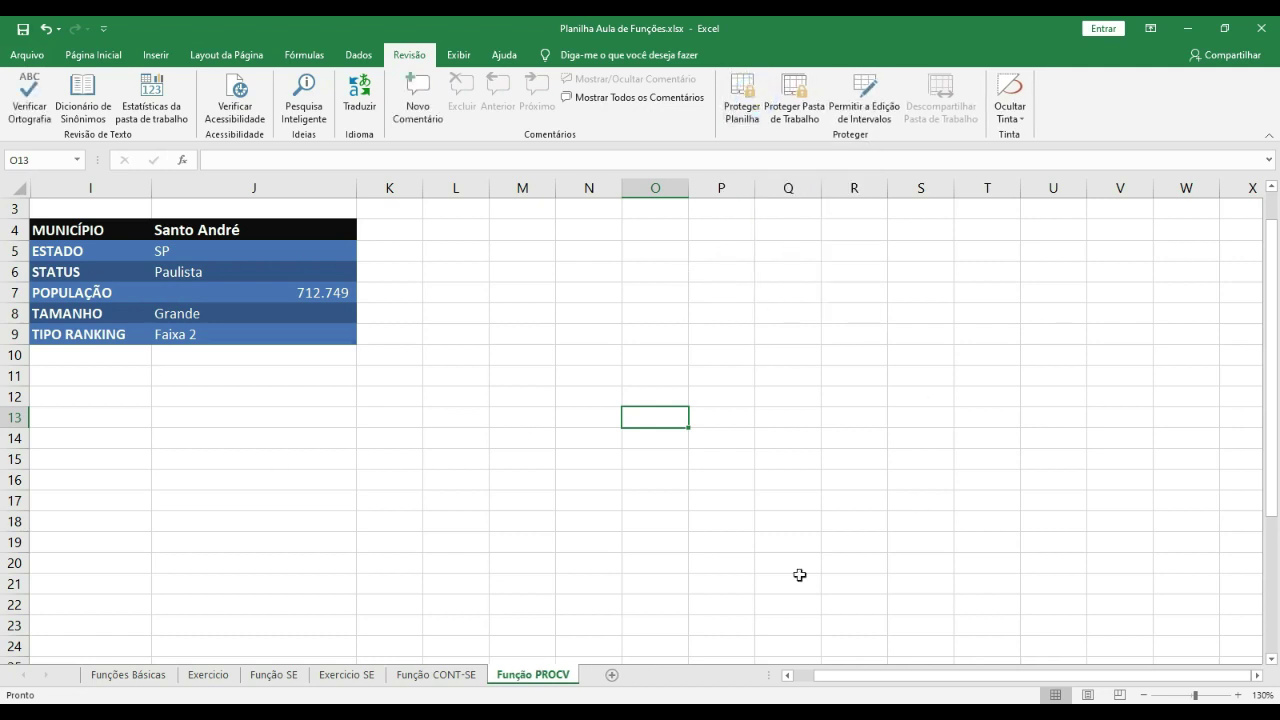
left_click(209, 313)
key("Delete")
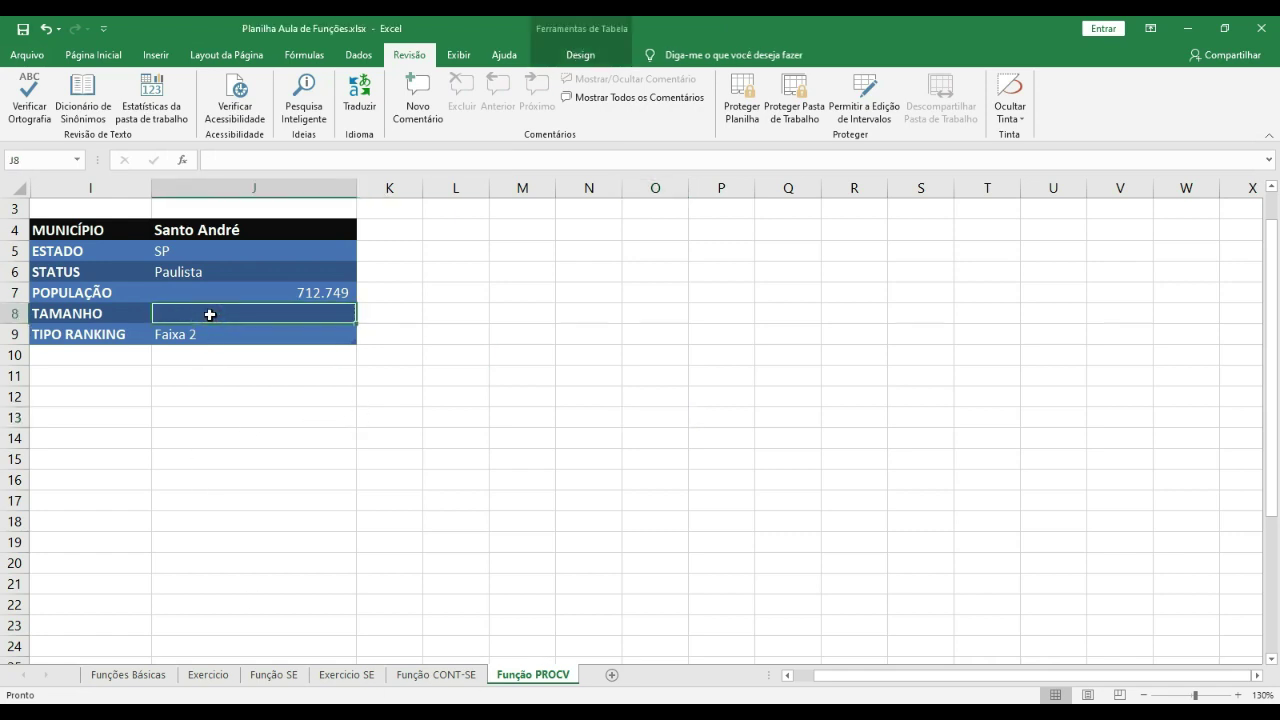
key("ctrl+z")
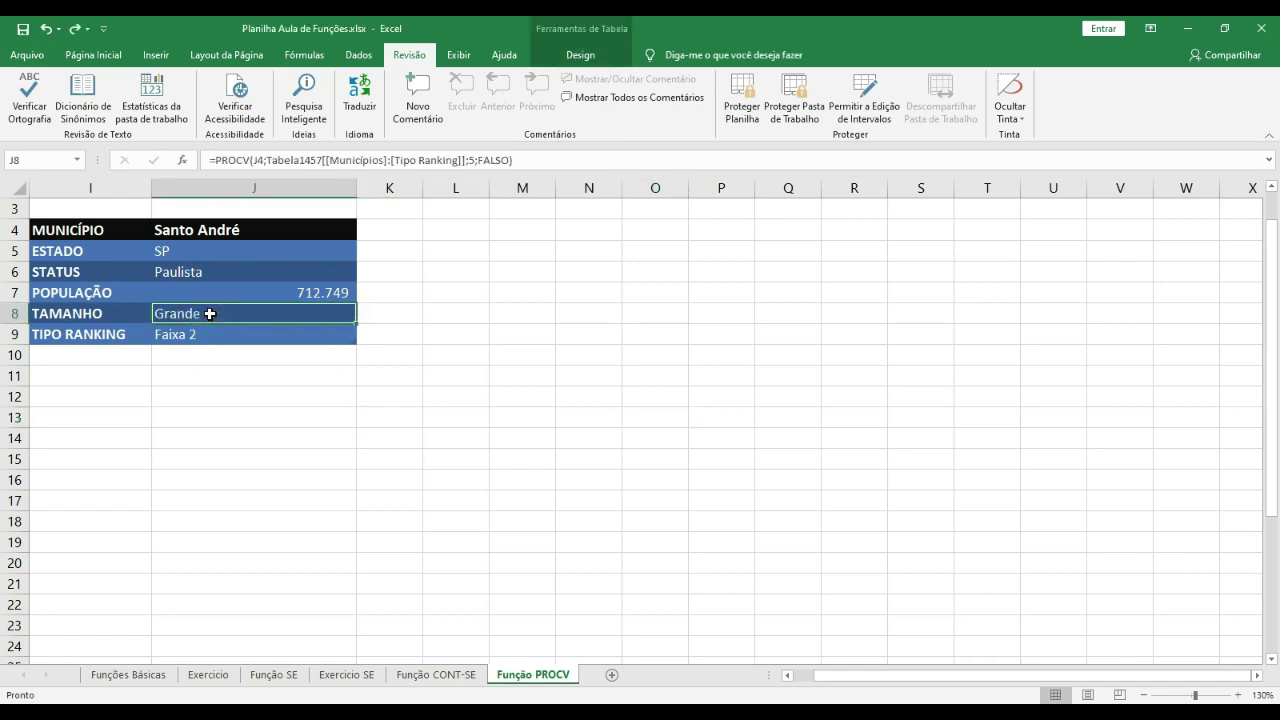
left_click(364, 423)
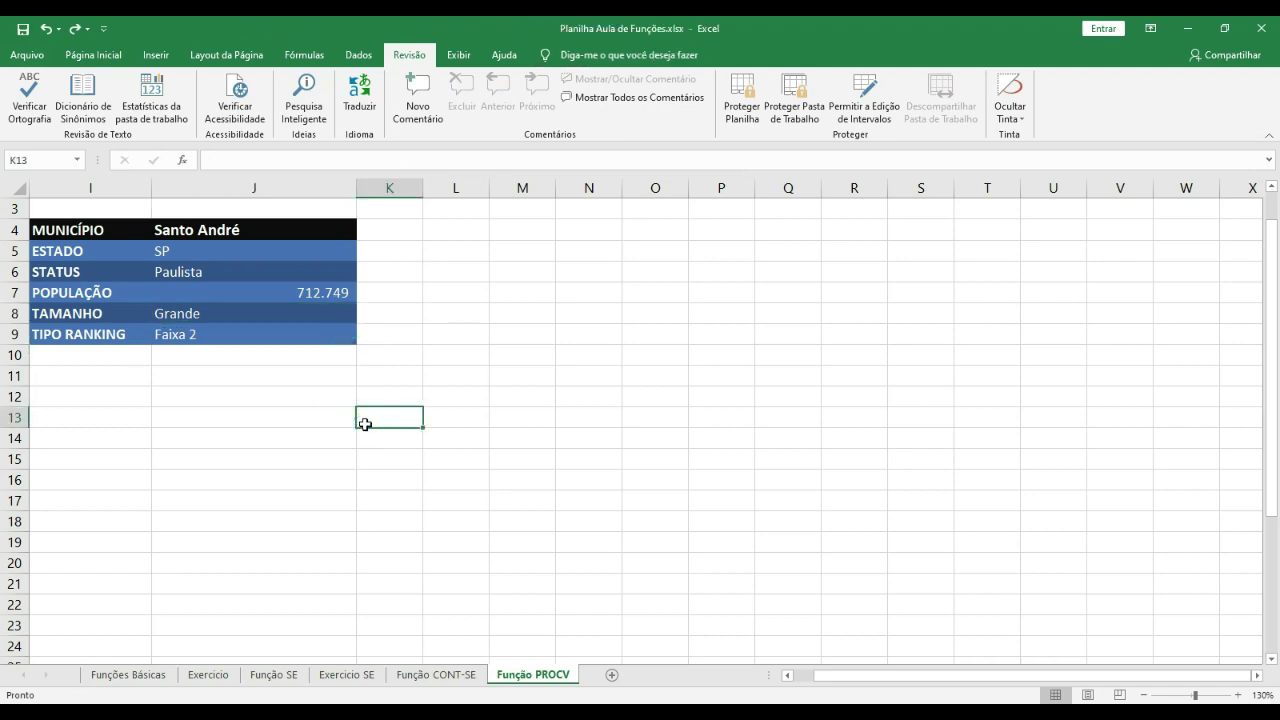